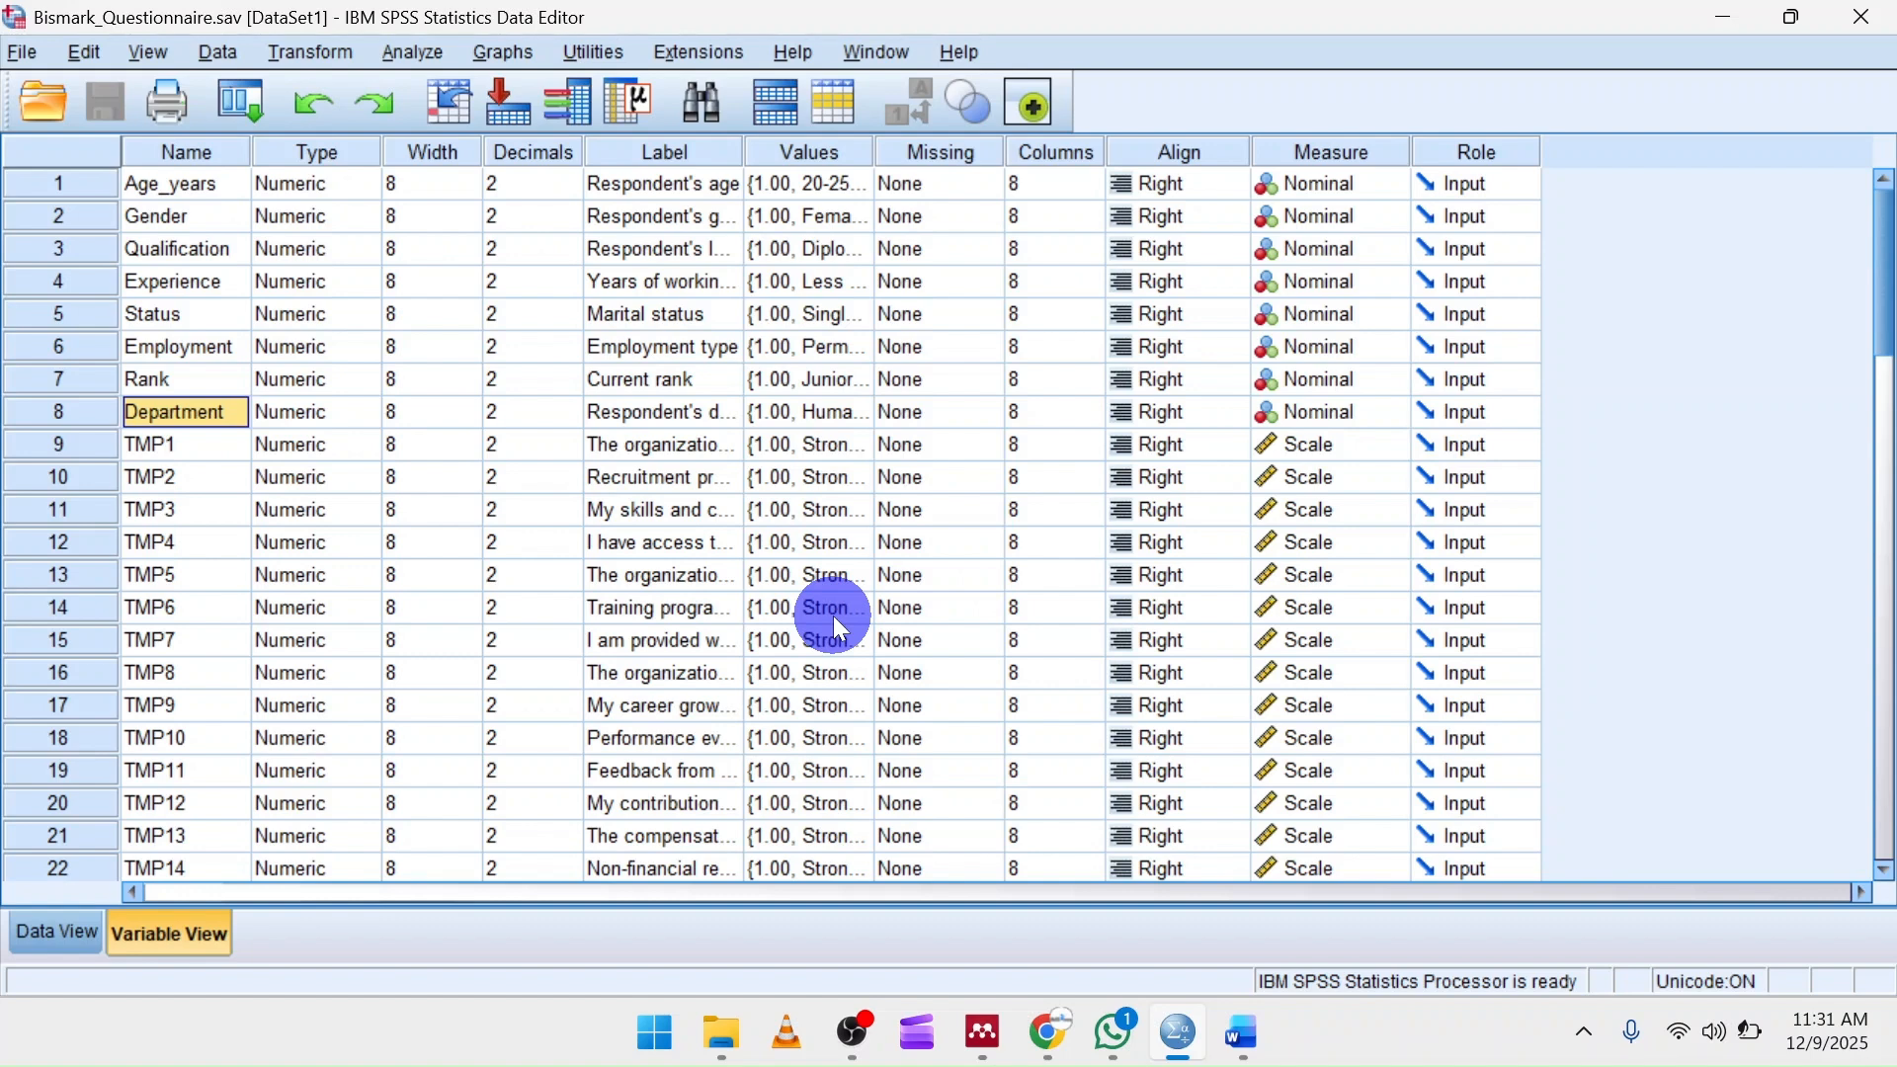
# Step: Look through the case records and the variable definitions of the Bismark_Questionnaire dataset
pyautogui.click(49, 933)
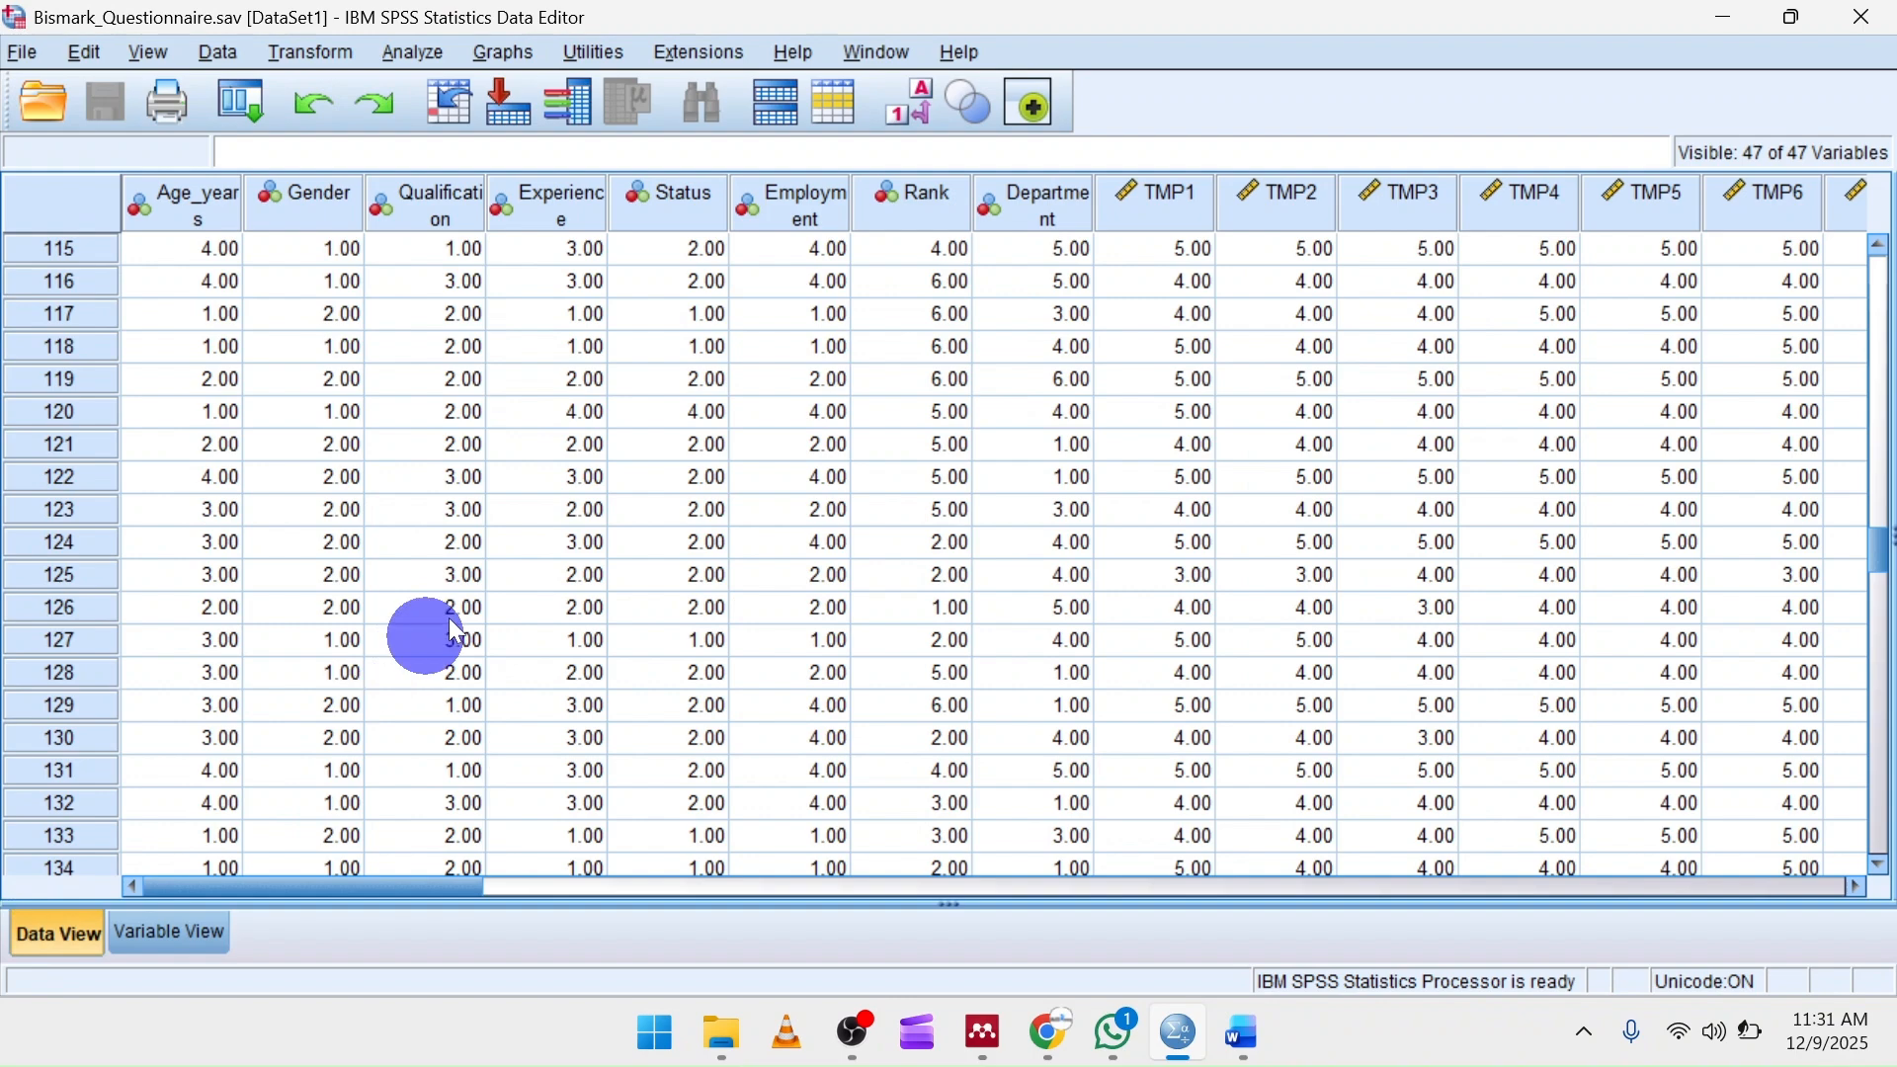
pyautogui.scroll(9, 501, 575)
pyautogui.scroll(-20, 501, 575)
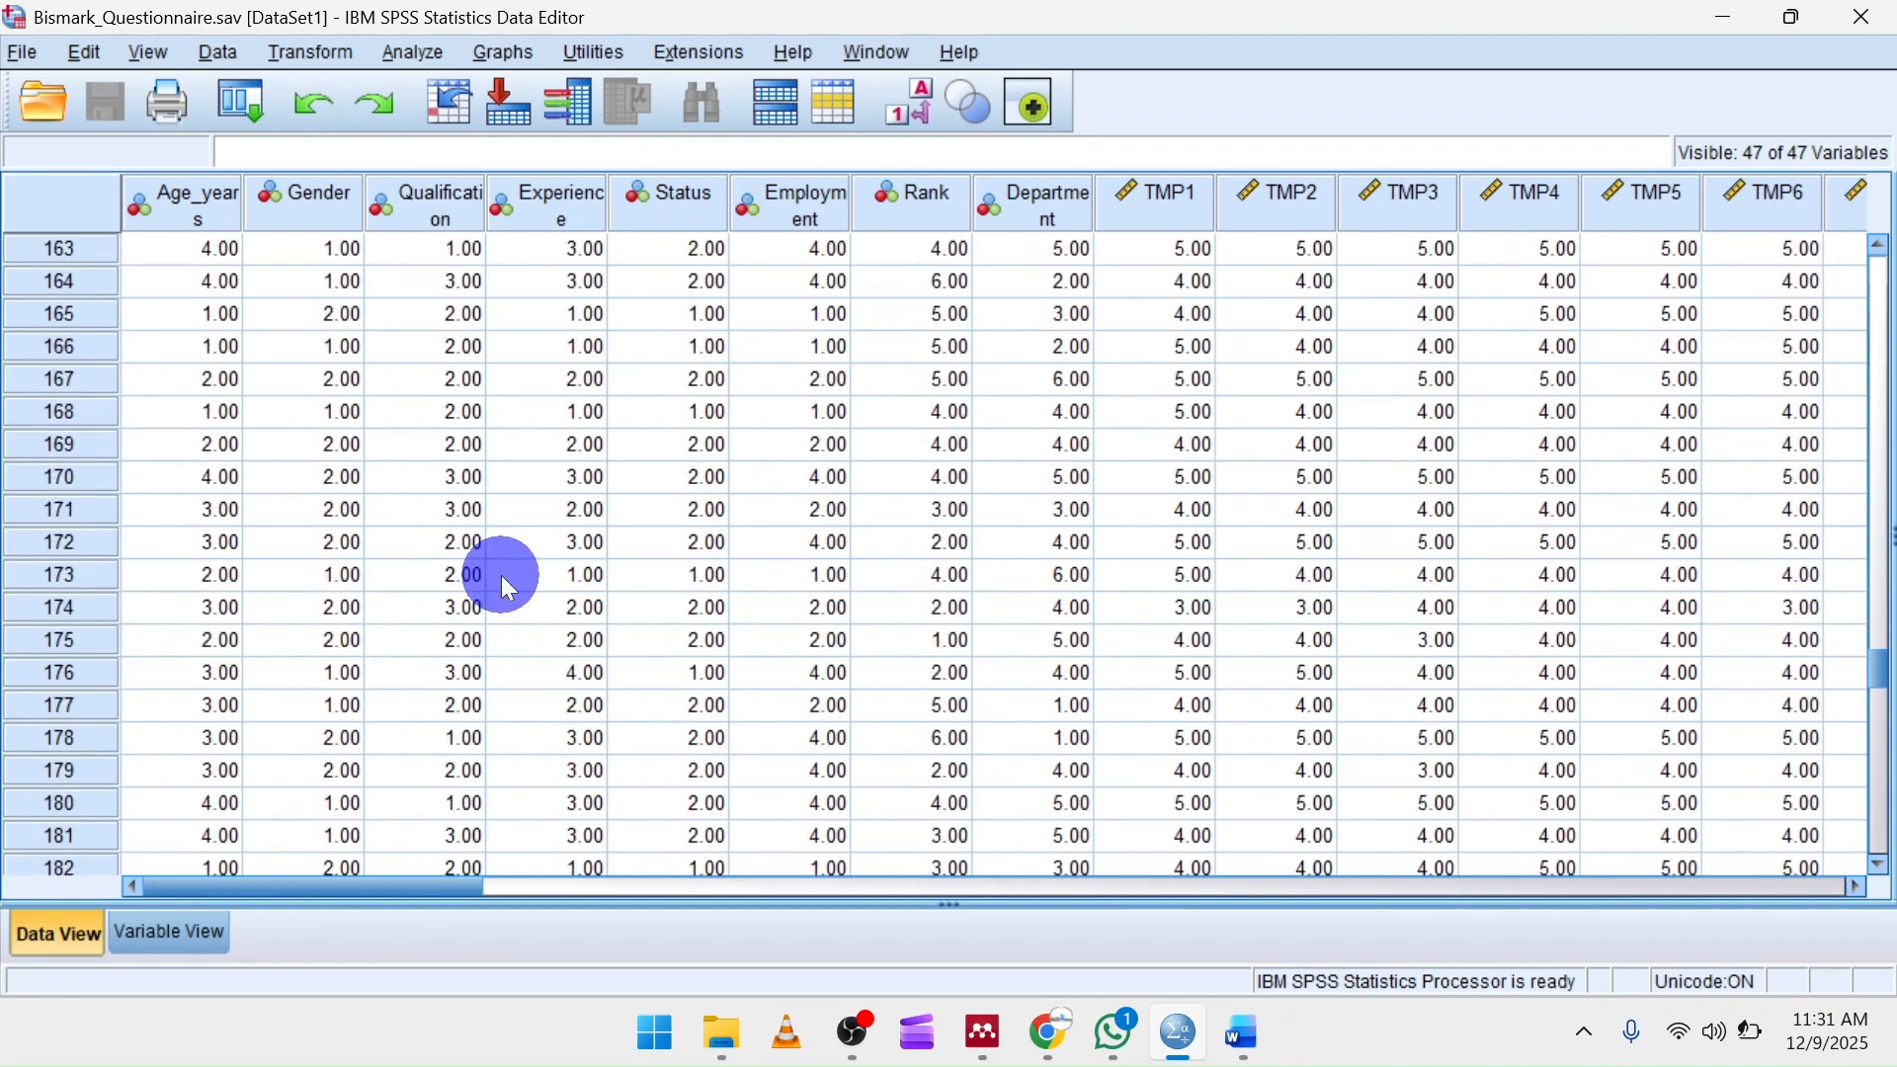
pyautogui.scroll(20, 501, 575)
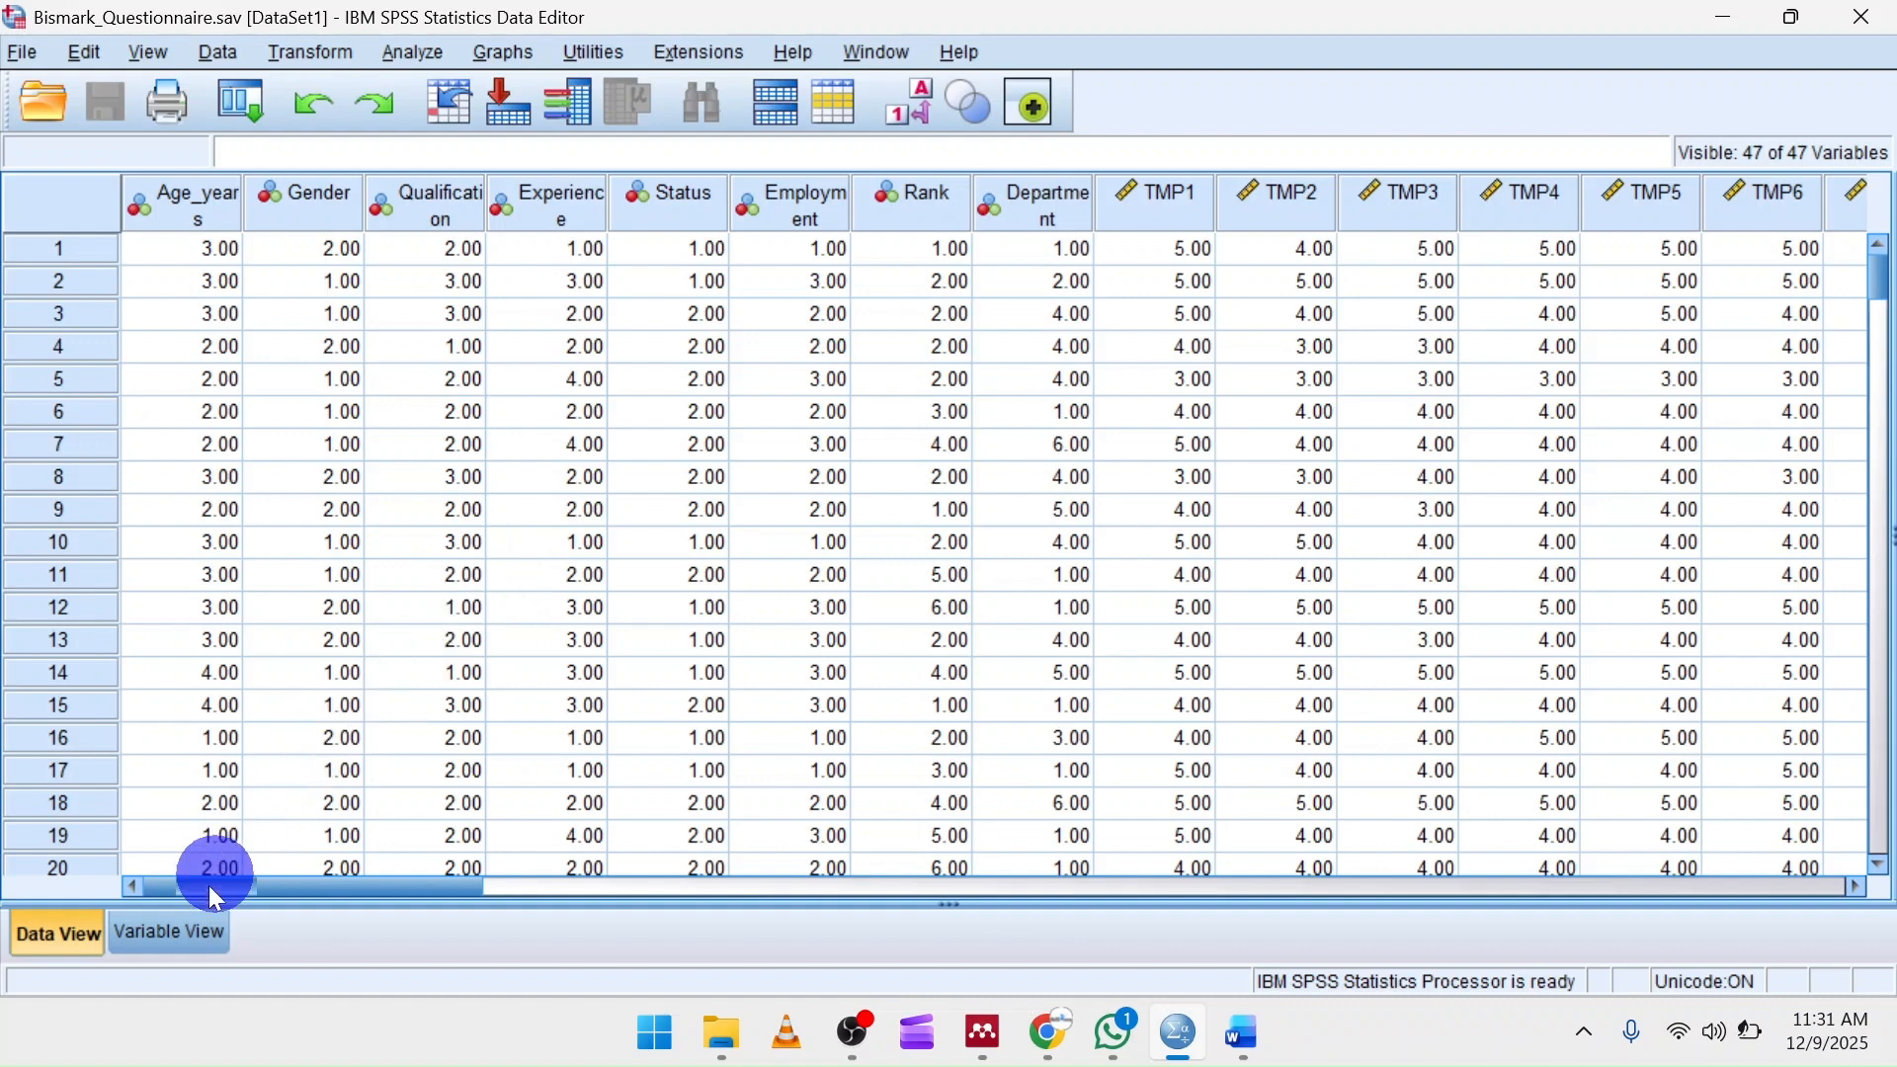
pyautogui.click(169, 930)
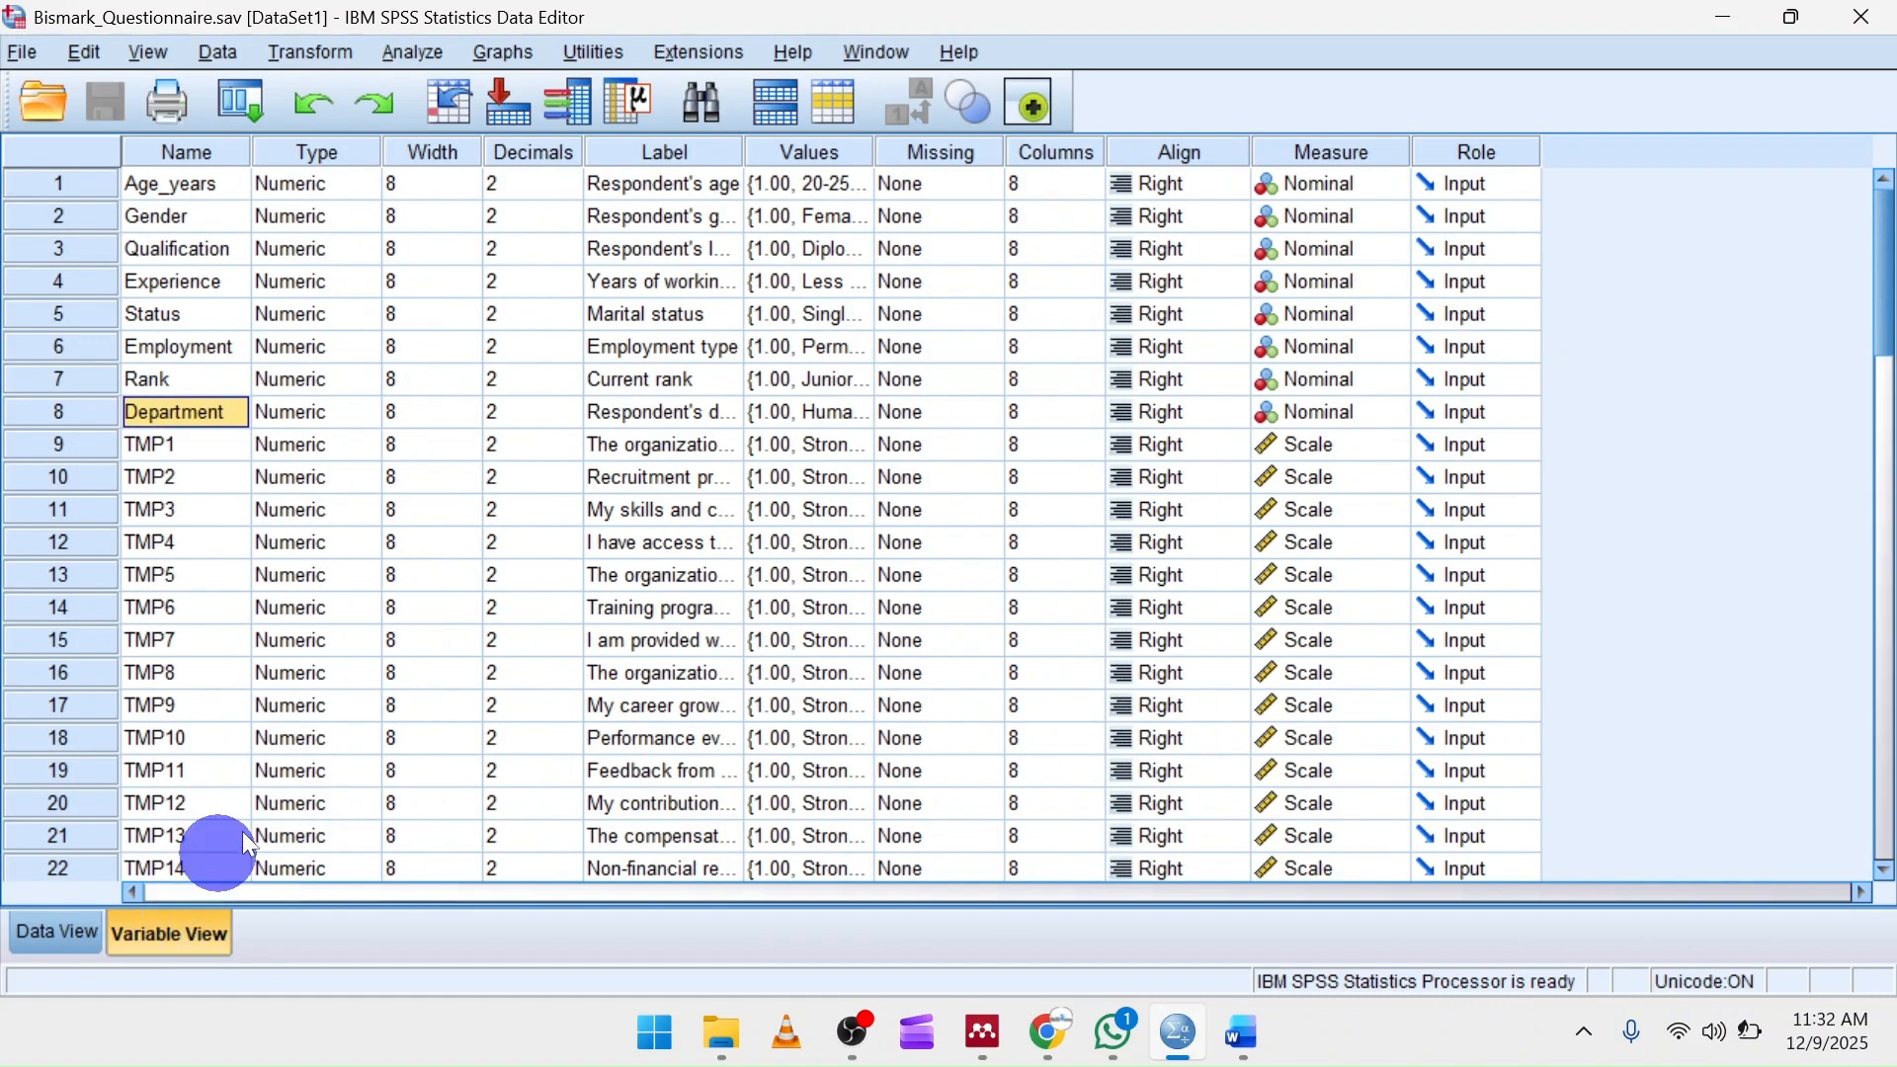
pyautogui.scroll(-10, 407, 649)
pyautogui.scroll(10, 407, 649)
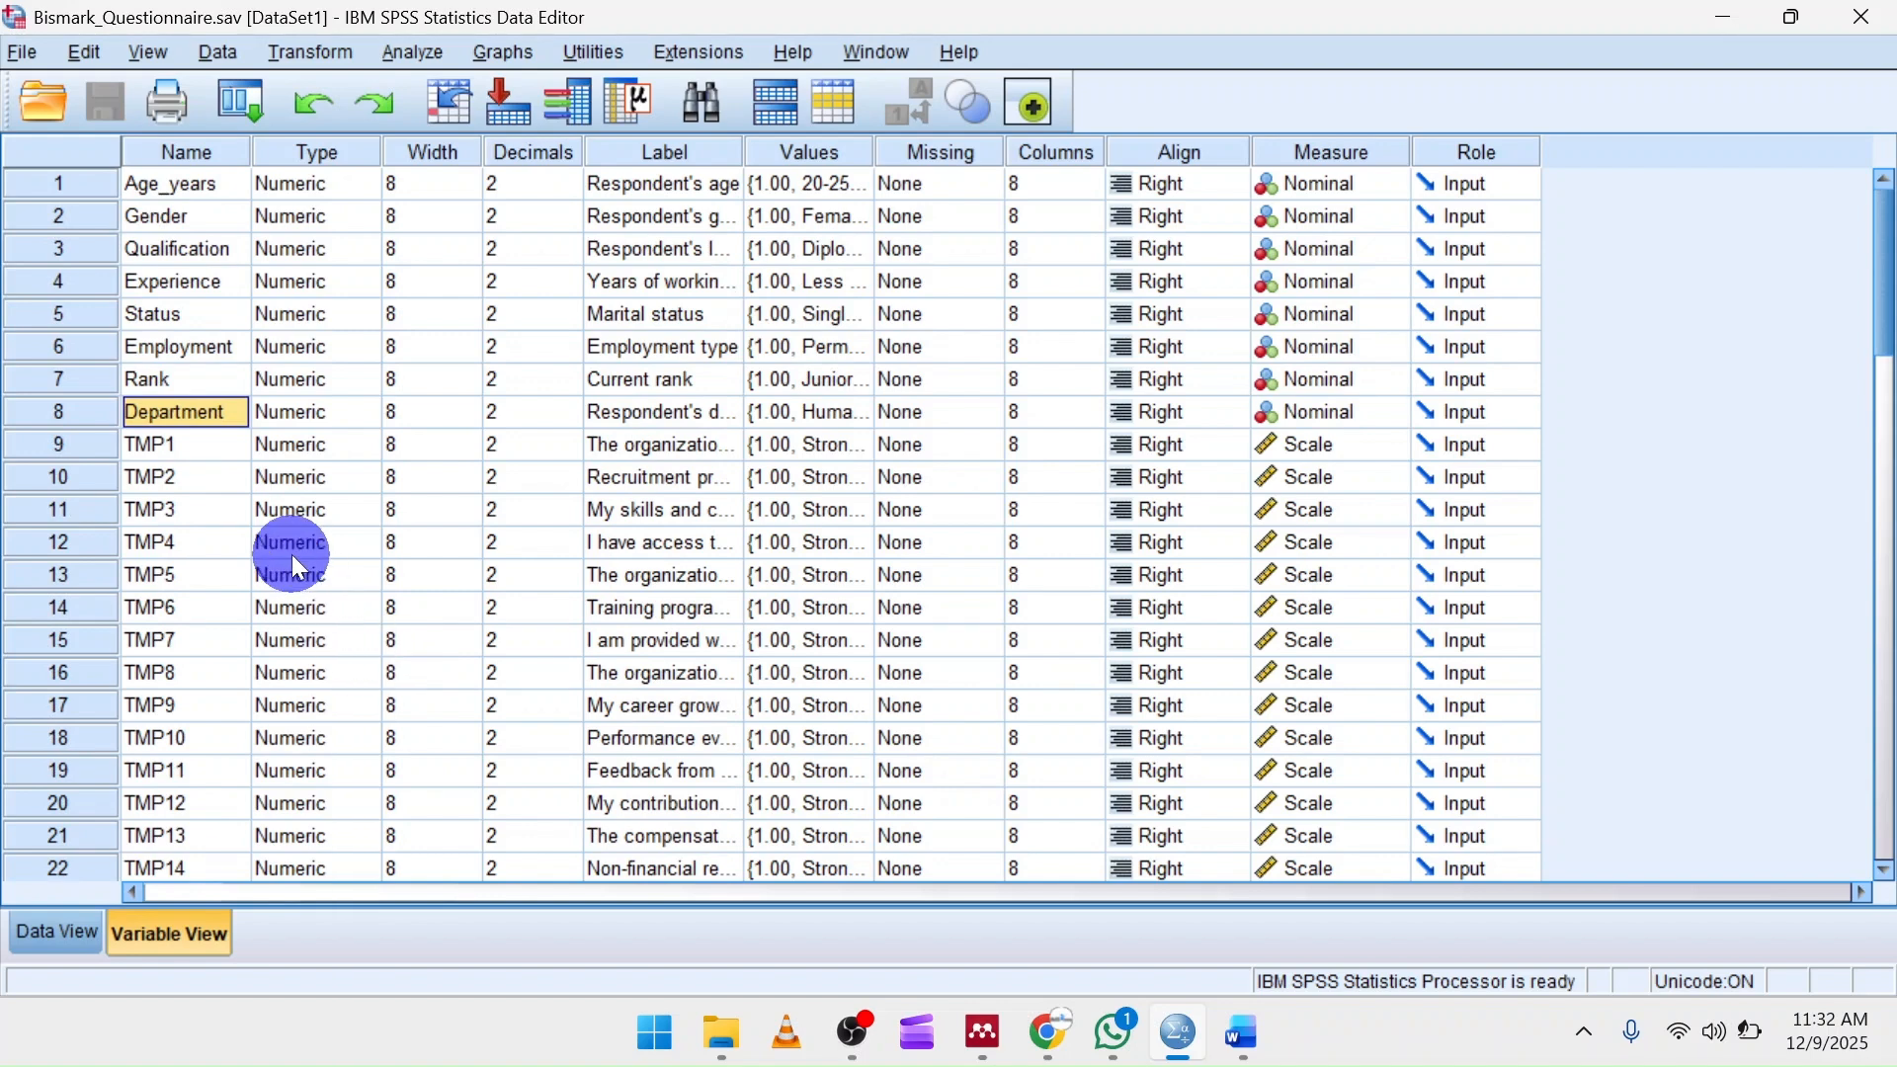
pyautogui.scroll(-5, 292, 554)
pyautogui.scroll(5, 293, 554)
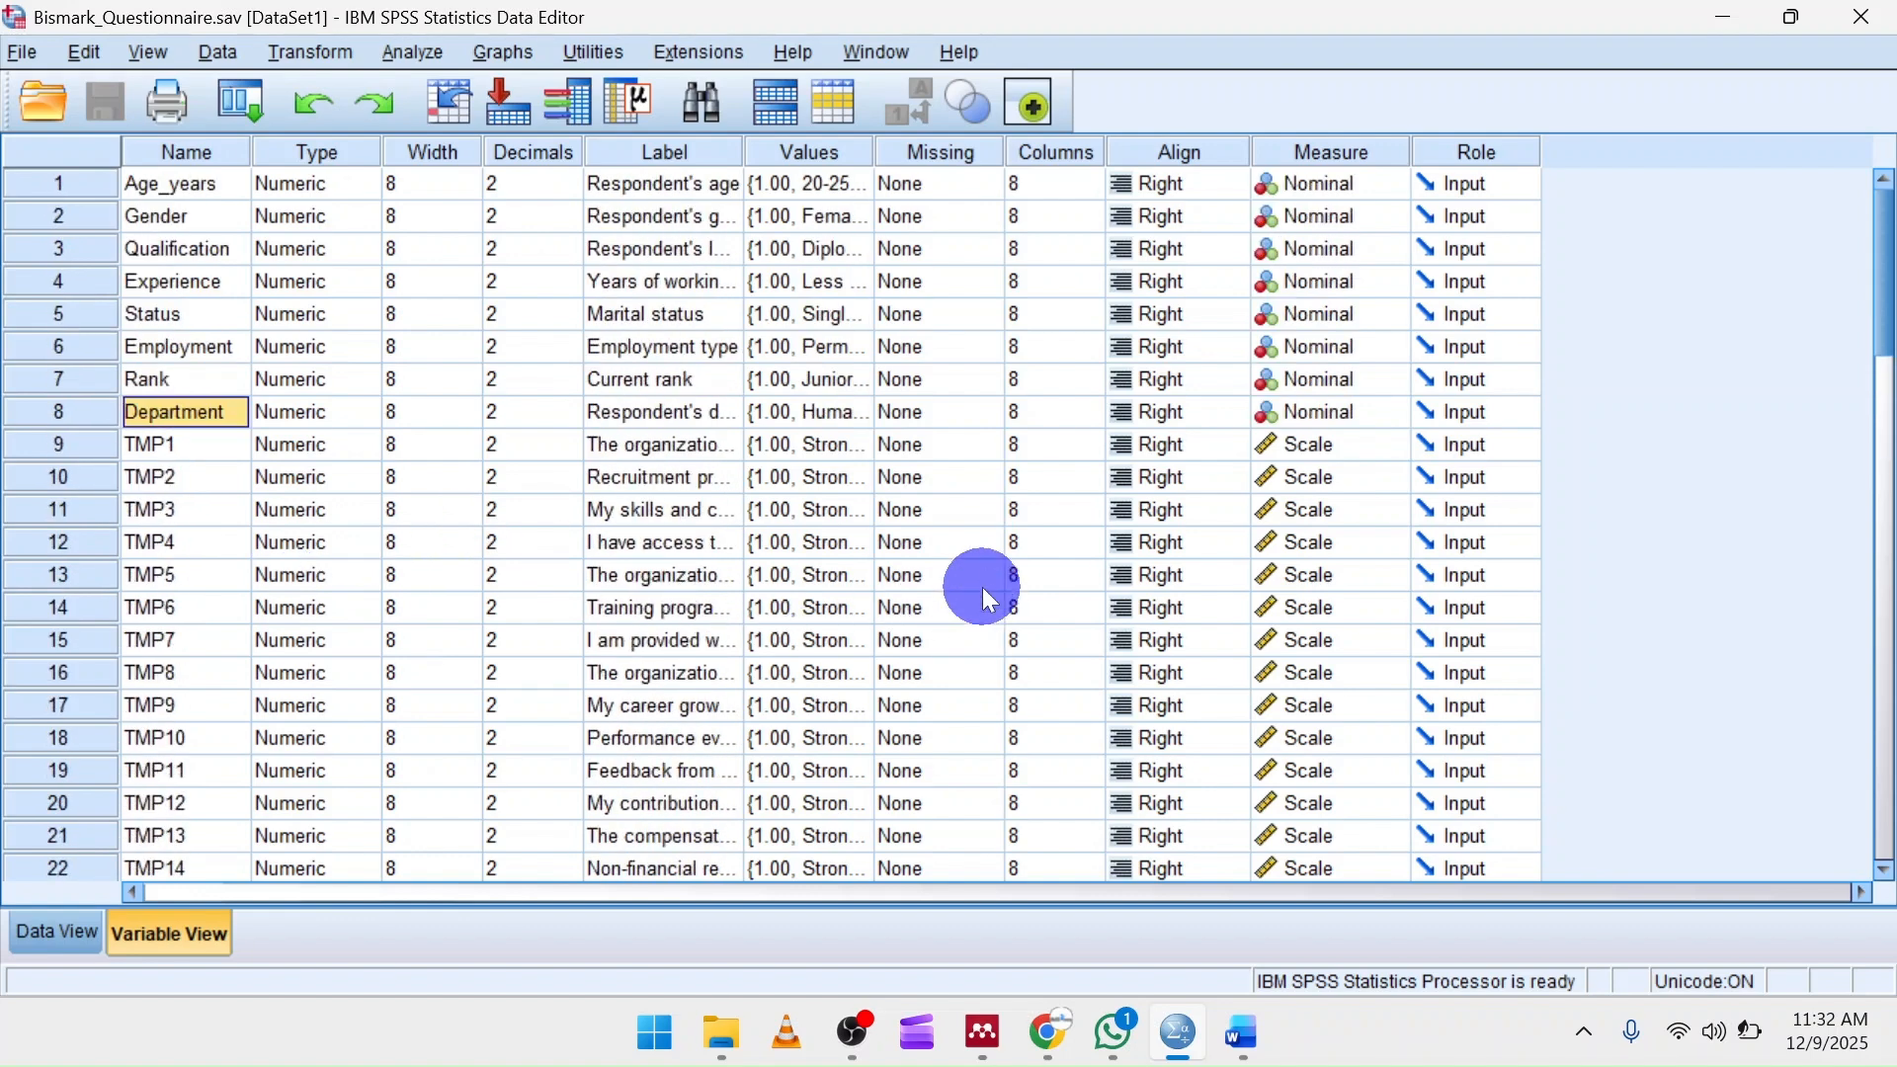
# Step: Switch to the Word questionnaire and review the Talent Management Practices statements in Section B
pyautogui.click(1240, 1035)
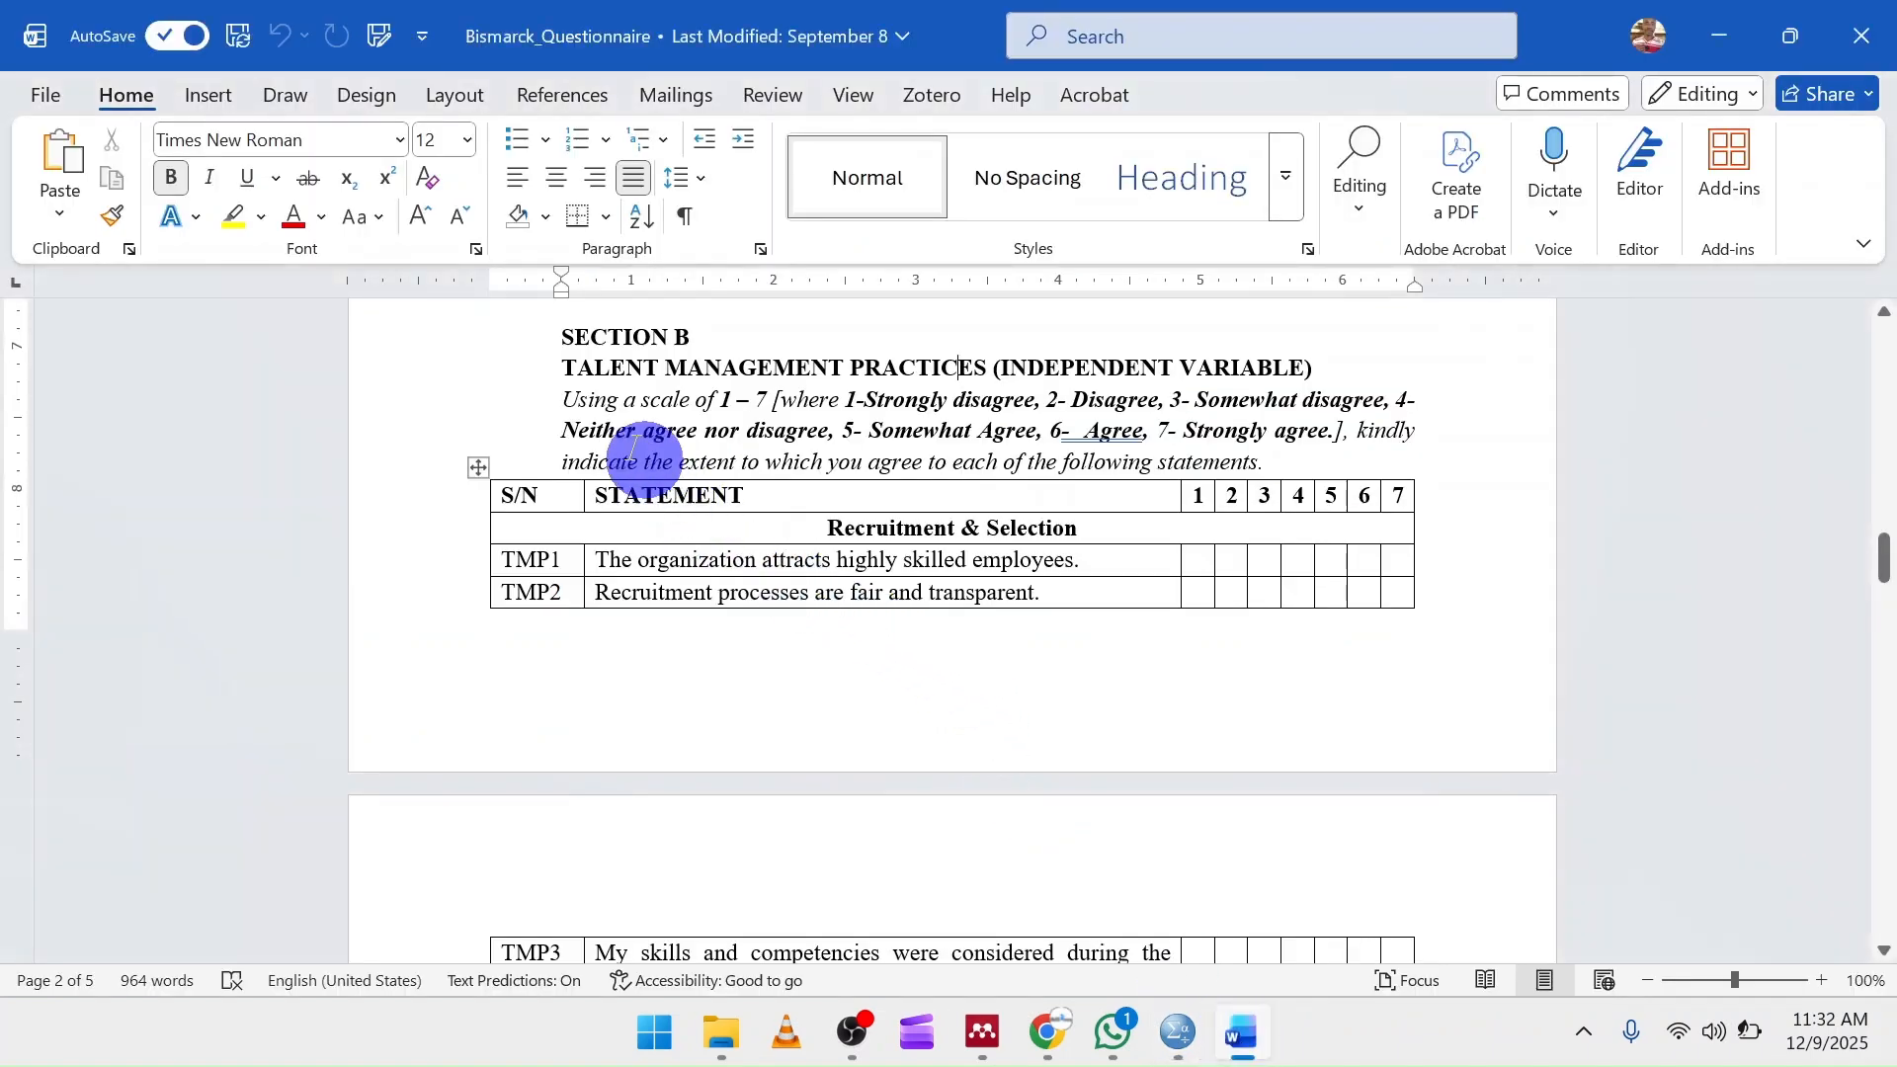
pyautogui.moveTo(562, 370); pyautogui.dragTo(978, 367)
pyautogui.scroll(-2, 821, 534)
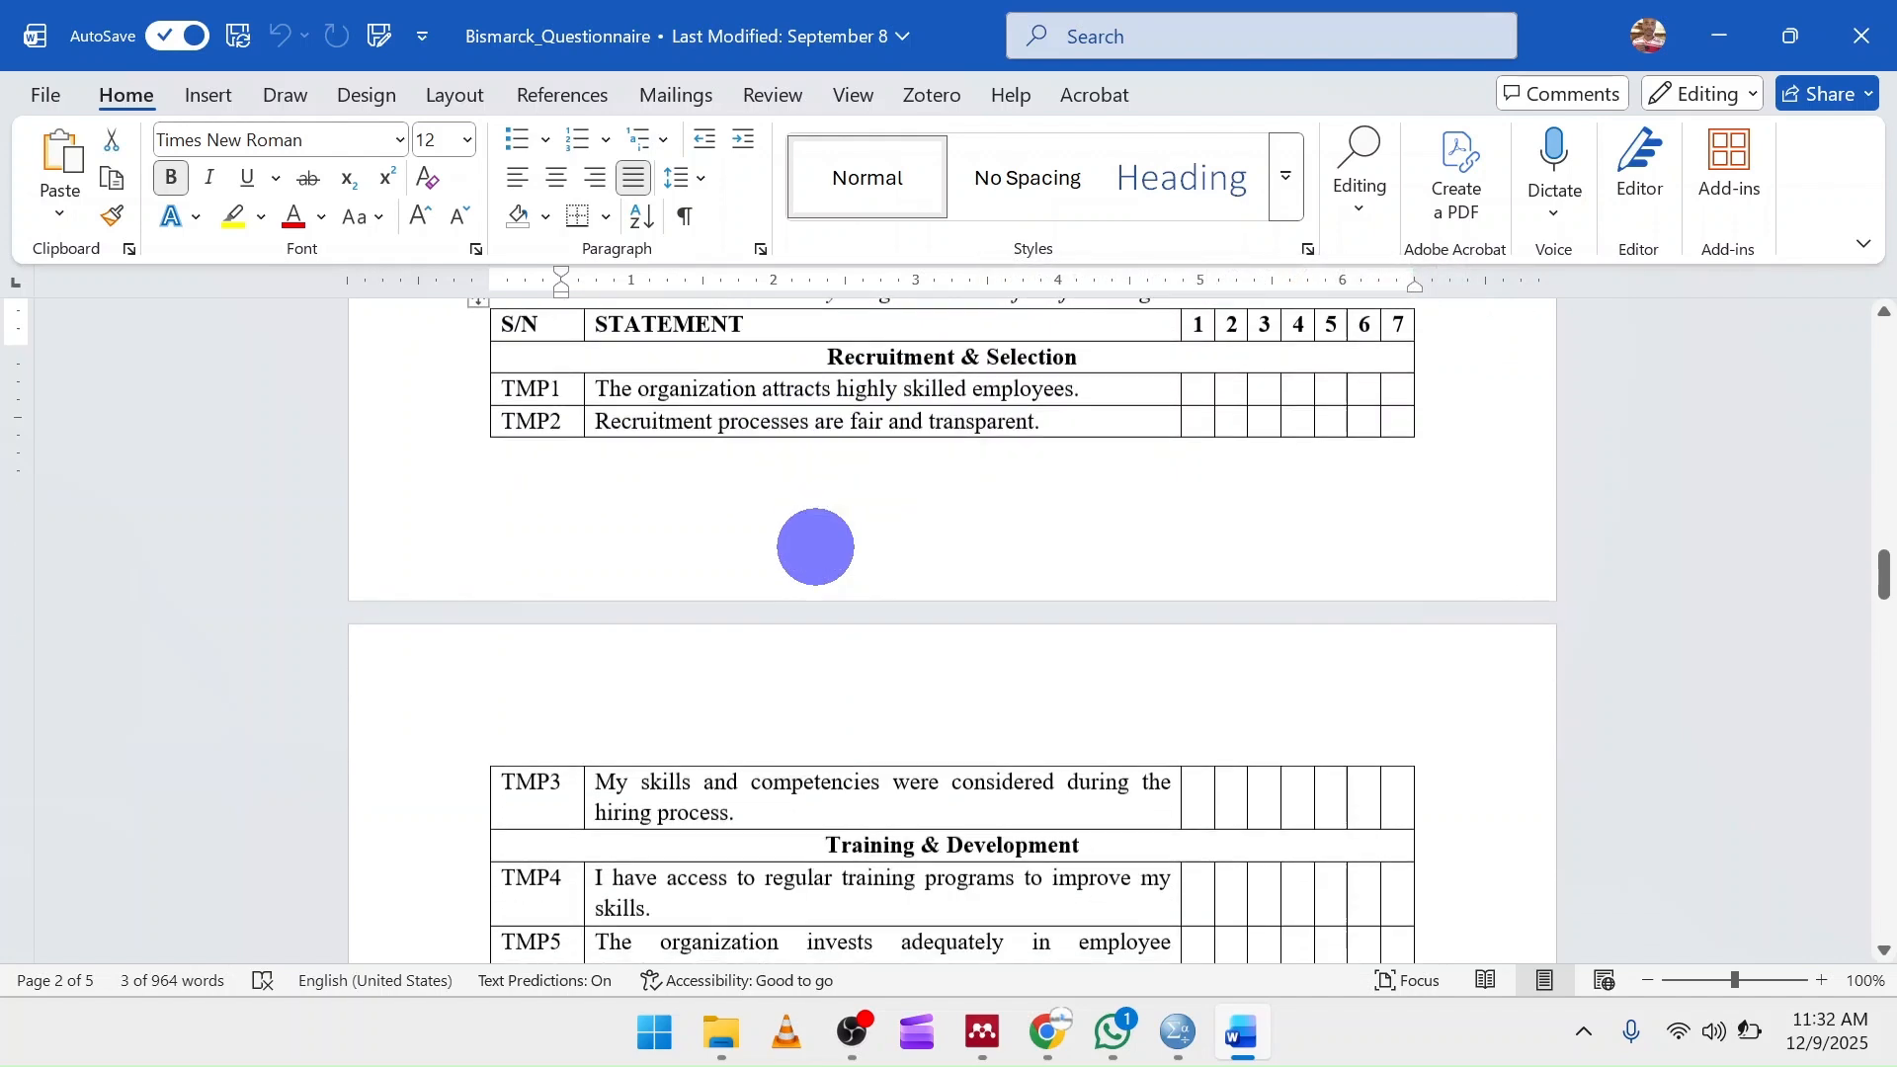
pyautogui.scroll(-12, 815, 546)
pyautogui.scroll(5, 820, 539)
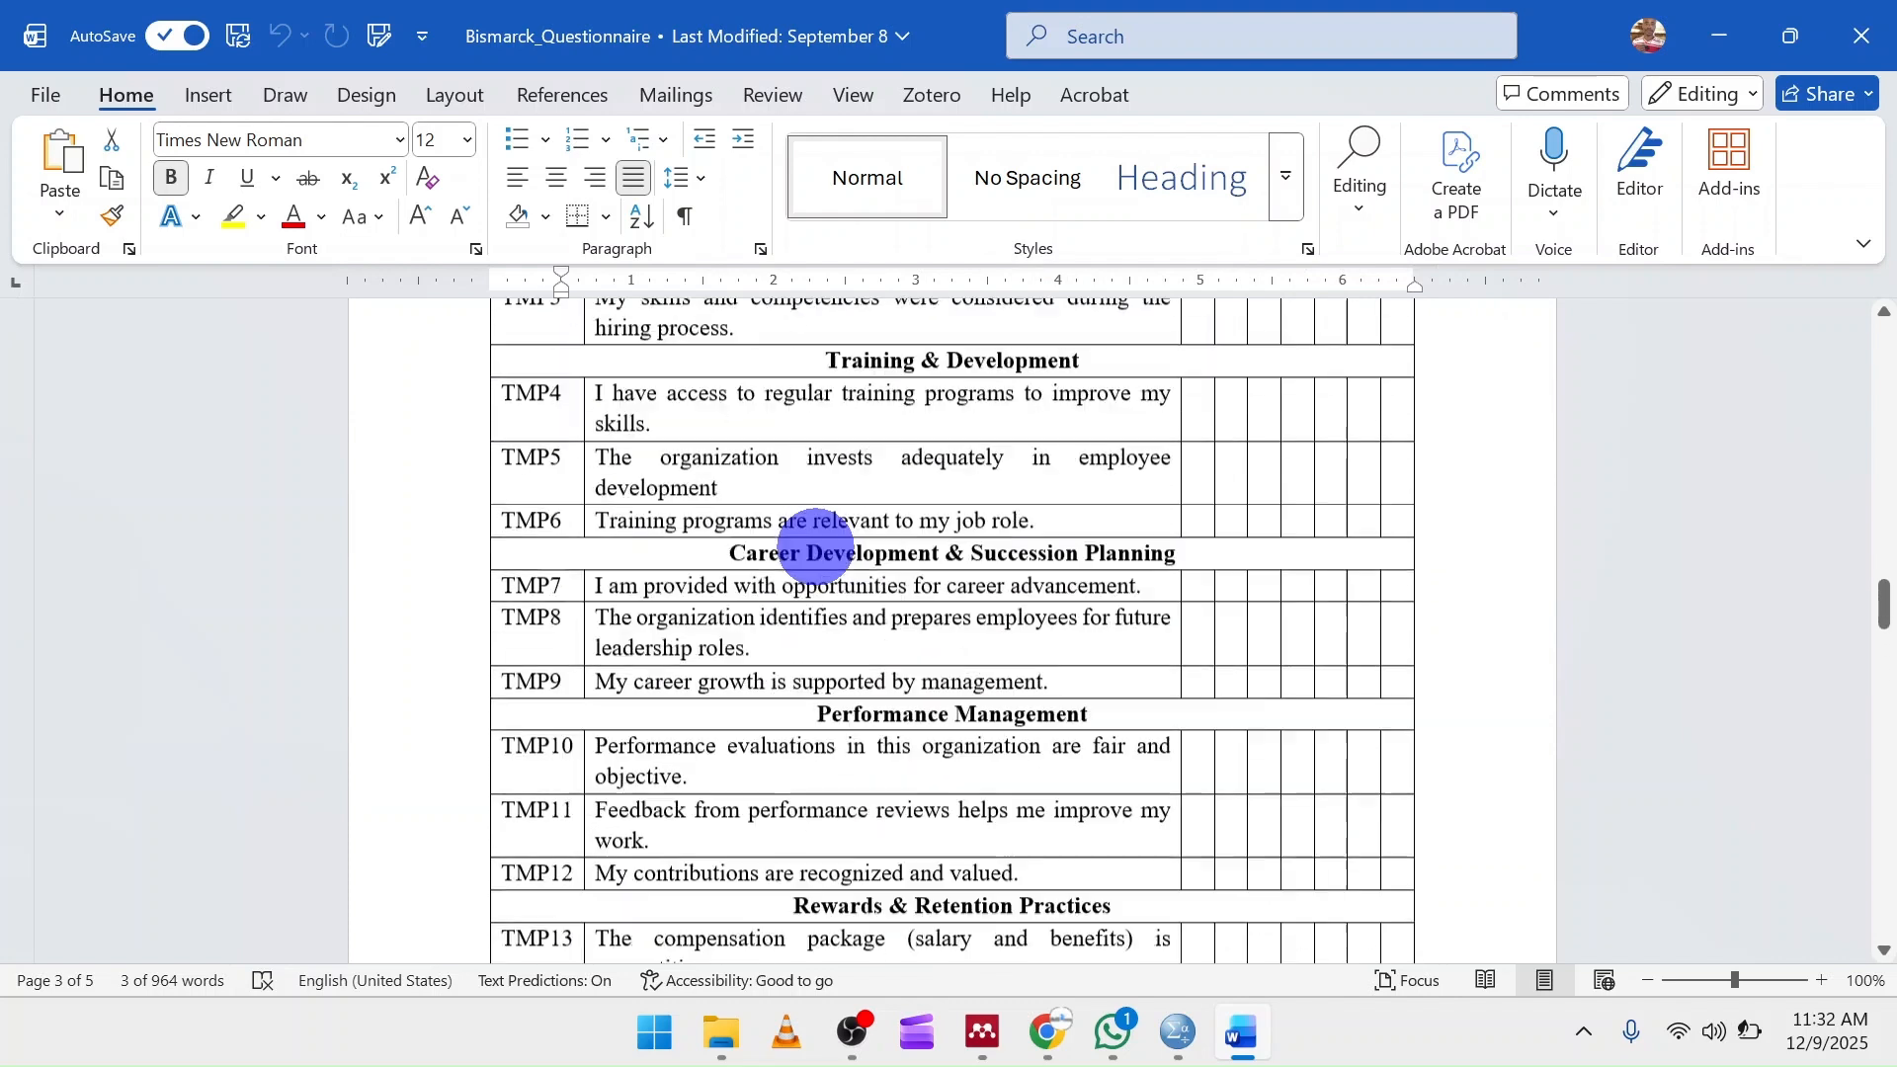
pyautogui.scroll(8, 815, 546)
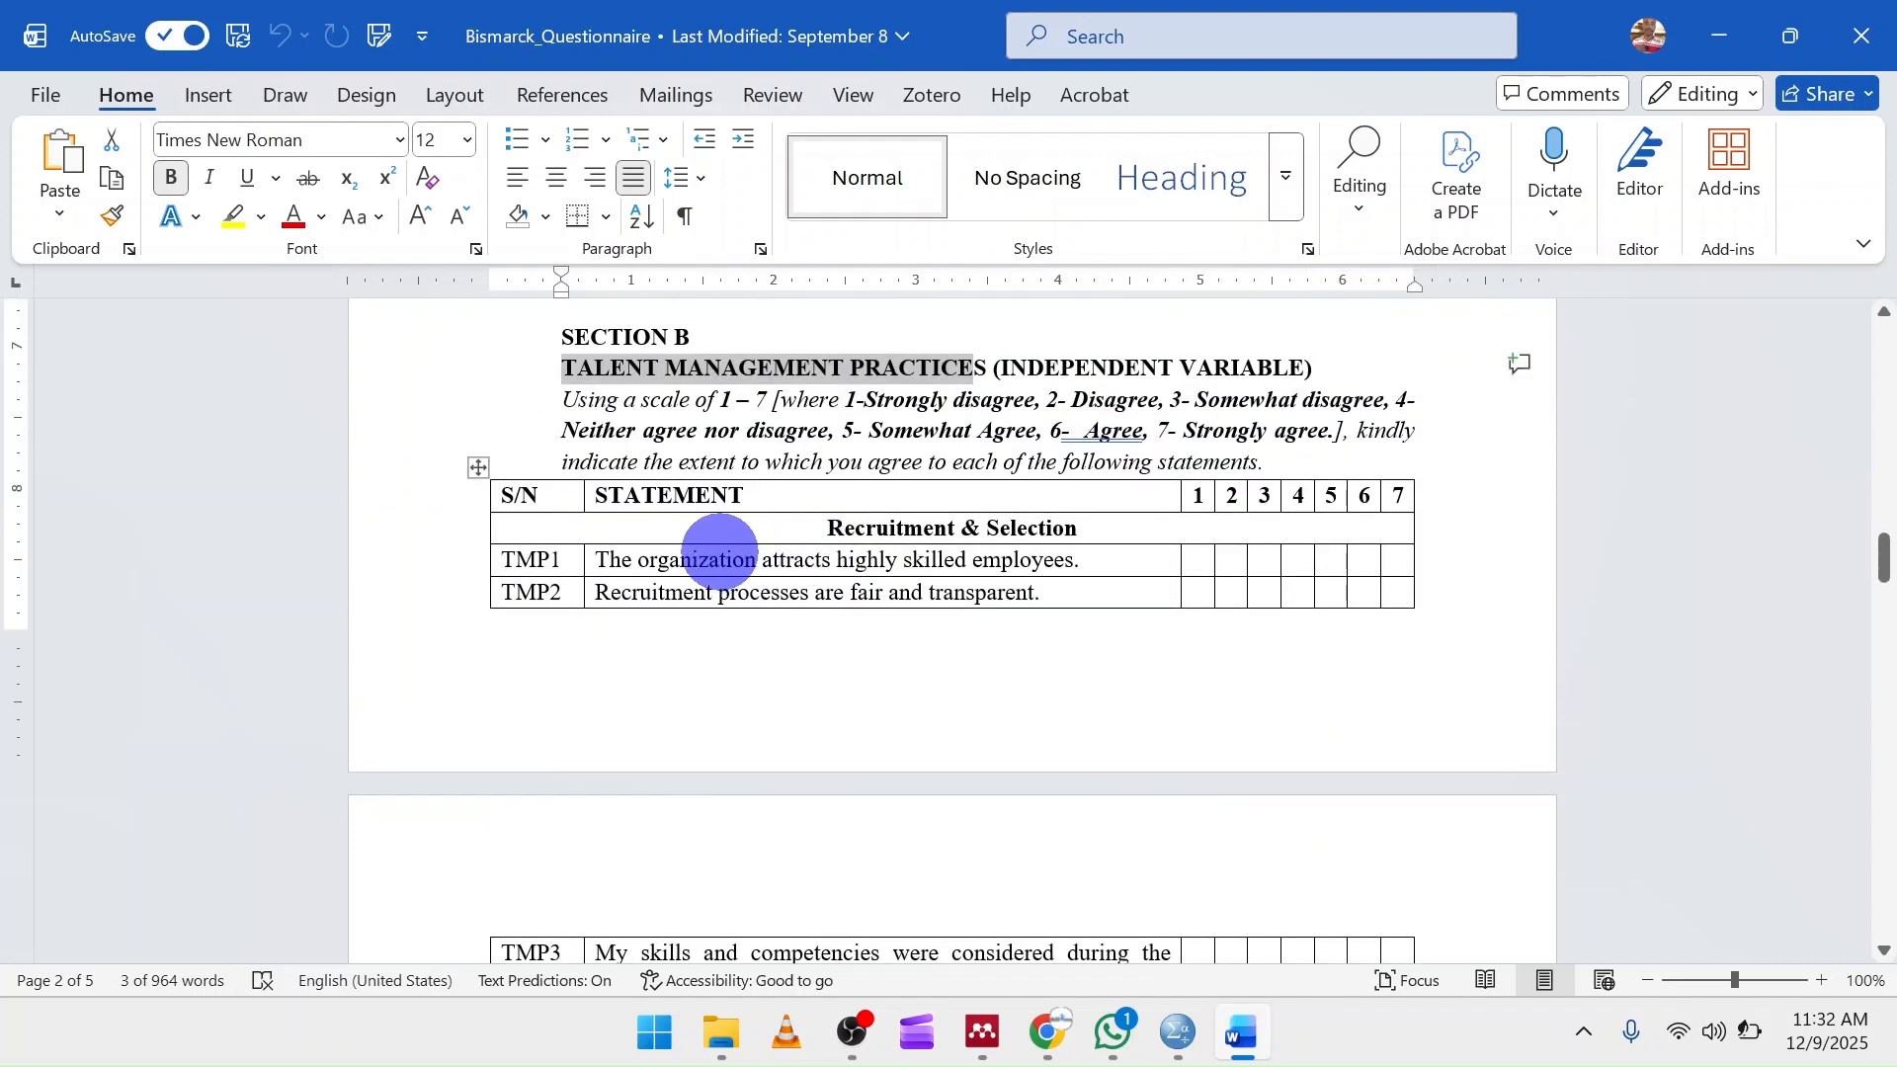
pyautogui.click(720, 556)
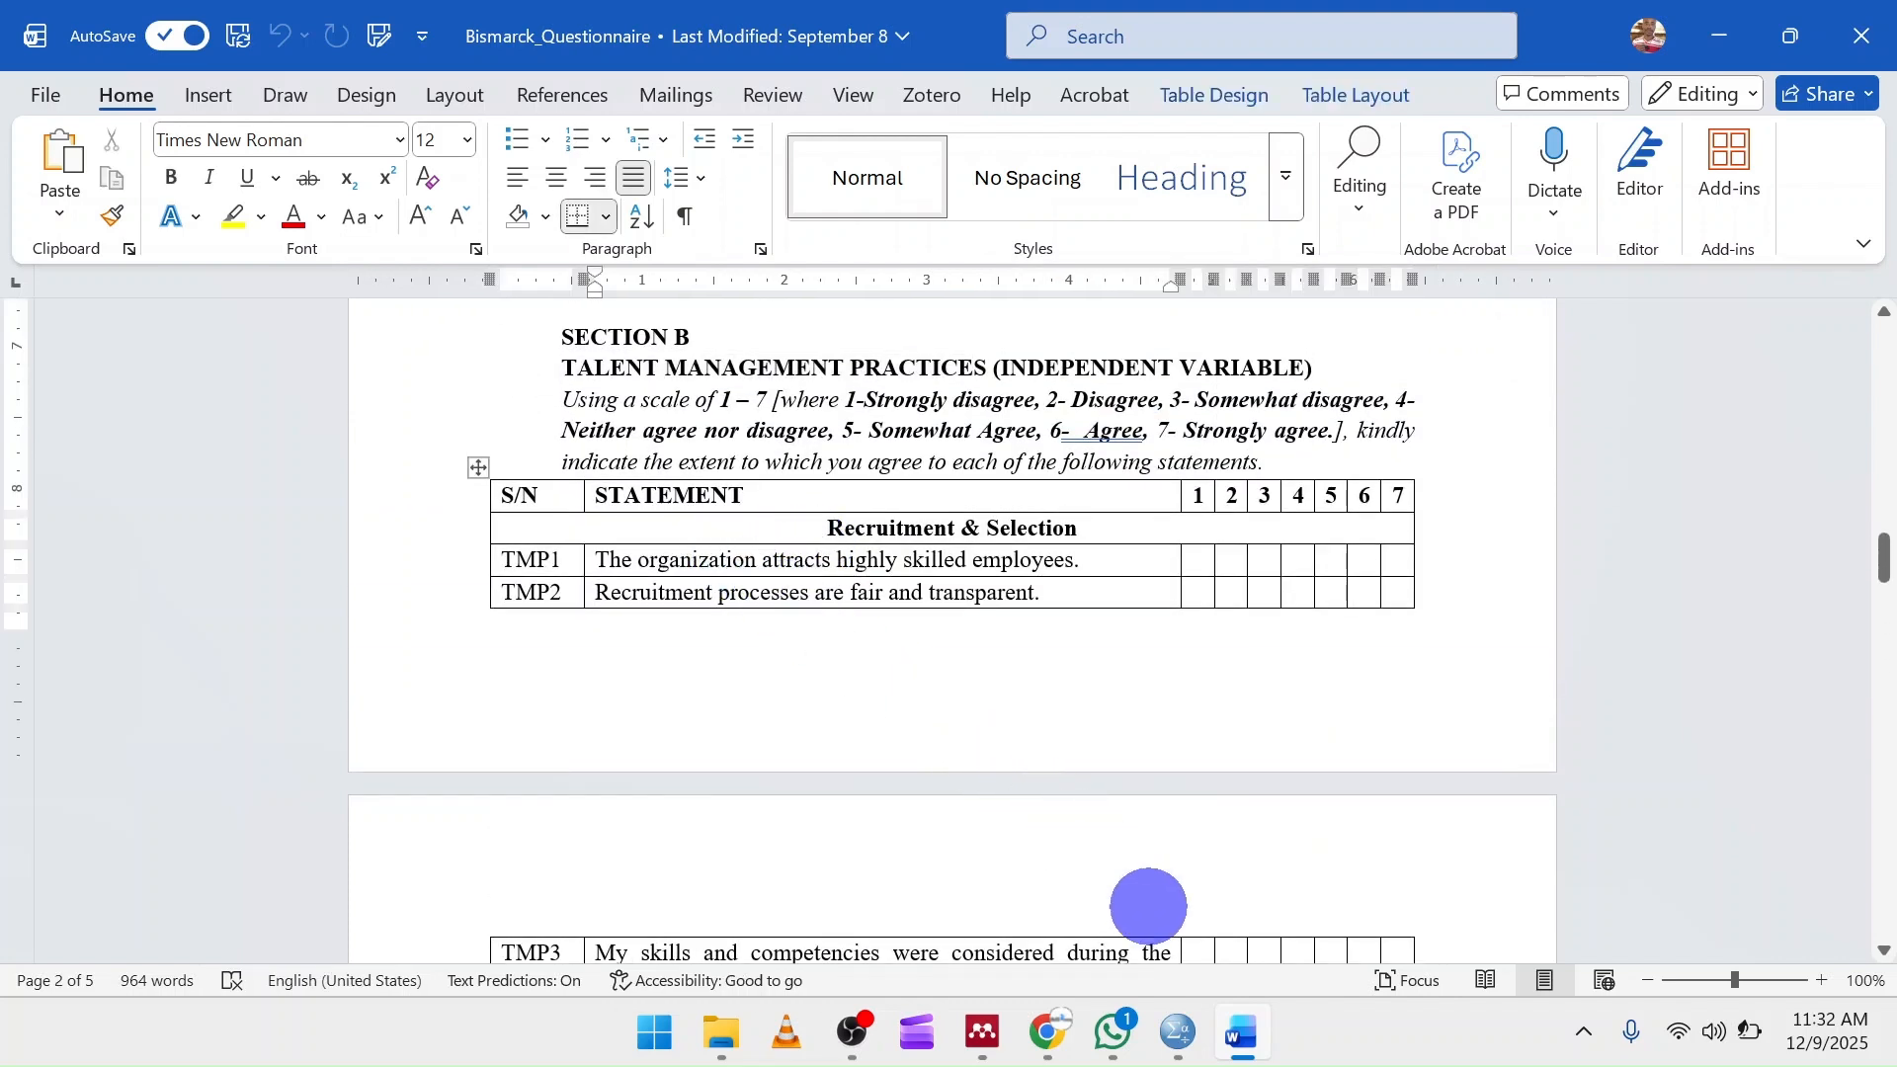
# Step: Switch back to SPSS and go through the demographic variables from Age_years to Employment
pyautogui.click(1177, 1034)
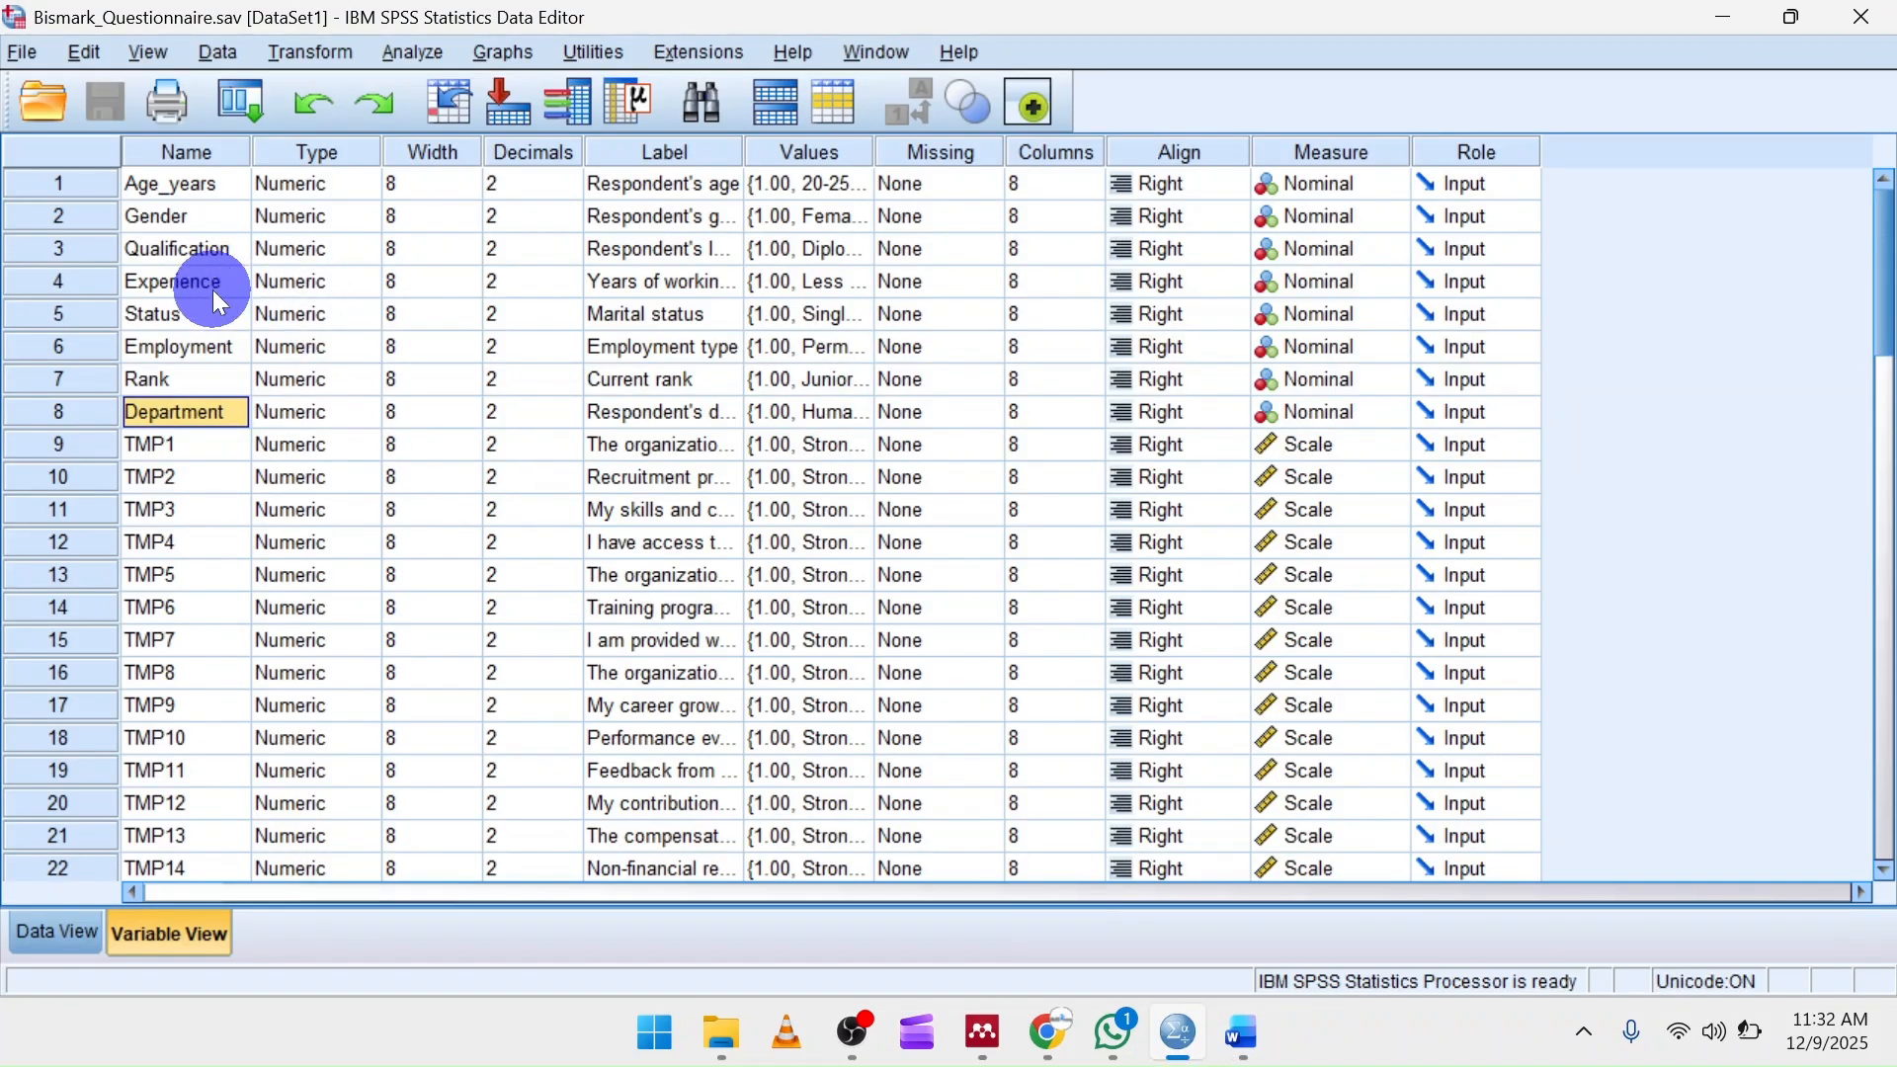
pyautogui.click(169, 184)
pyautogui.click(178, 224)
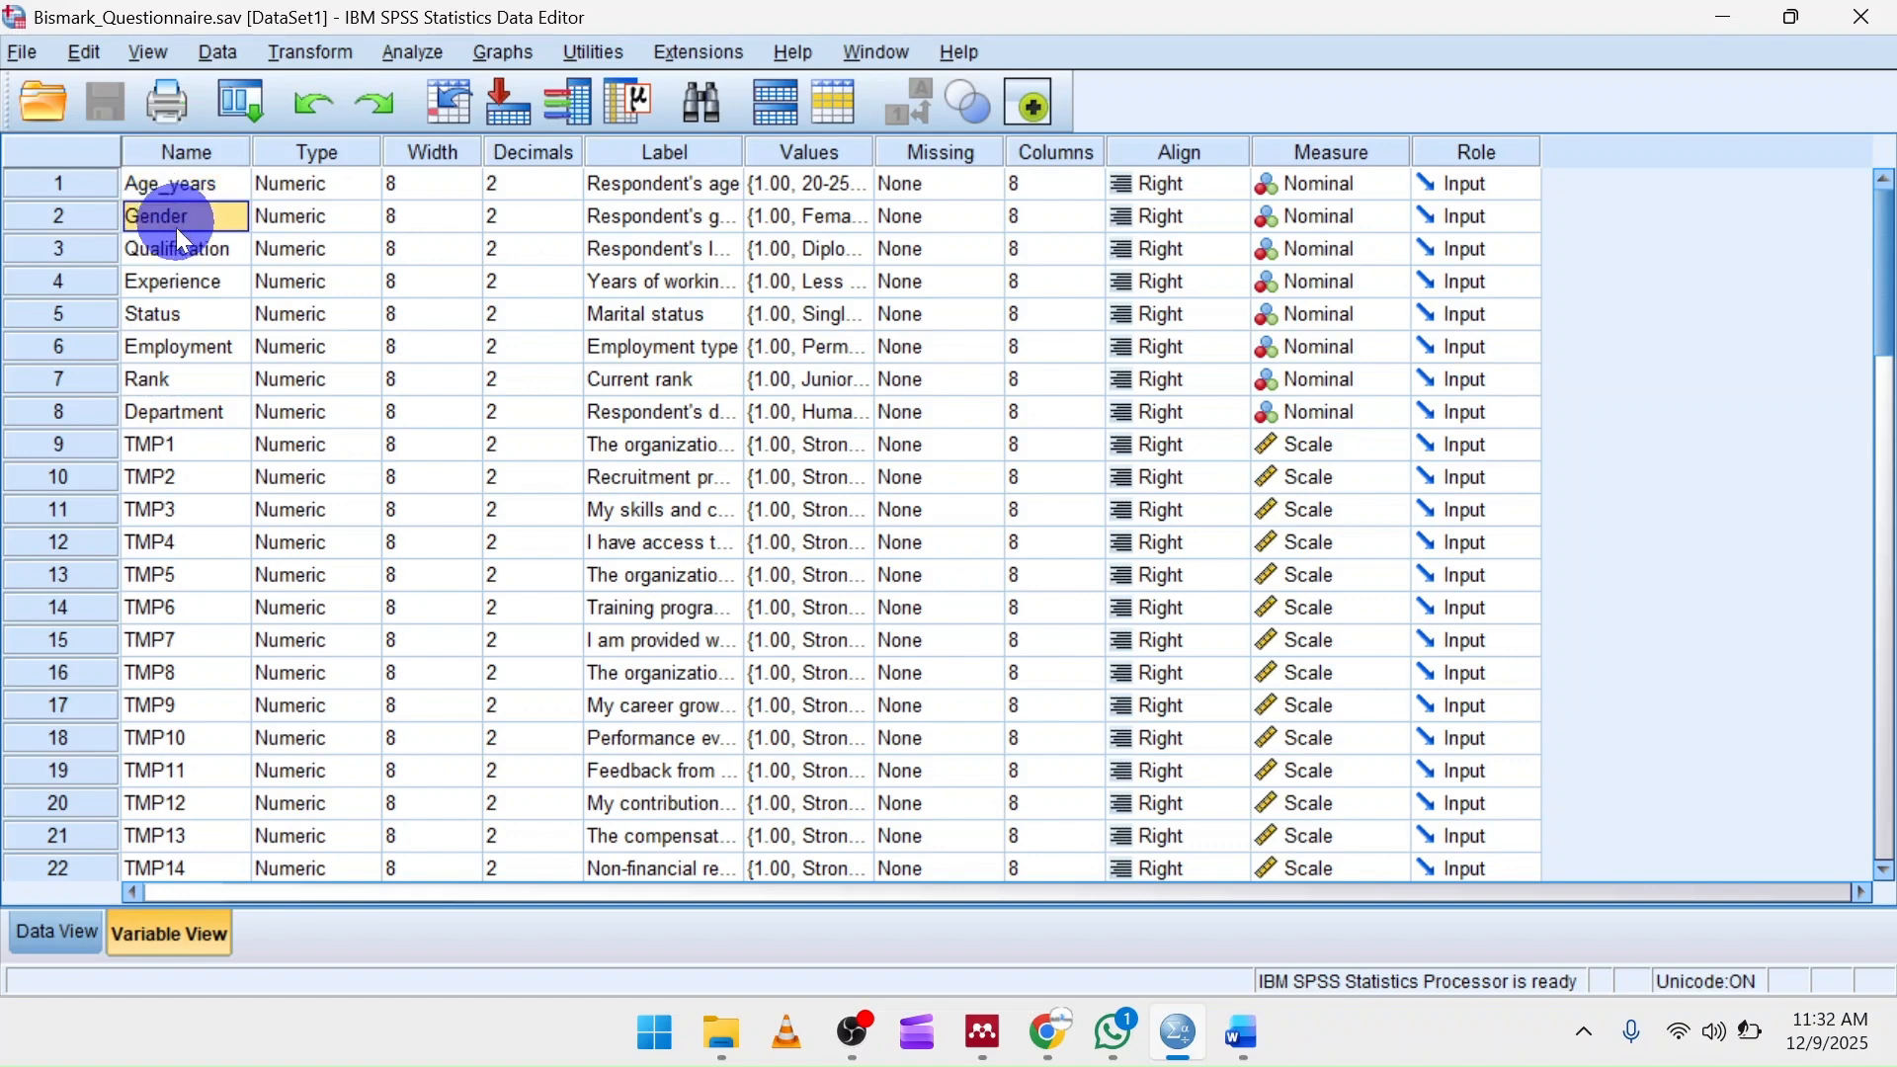
pyautogui.click(179, 259)
pyautogui.click(180, 289)
pyautogui.click(181, 311)
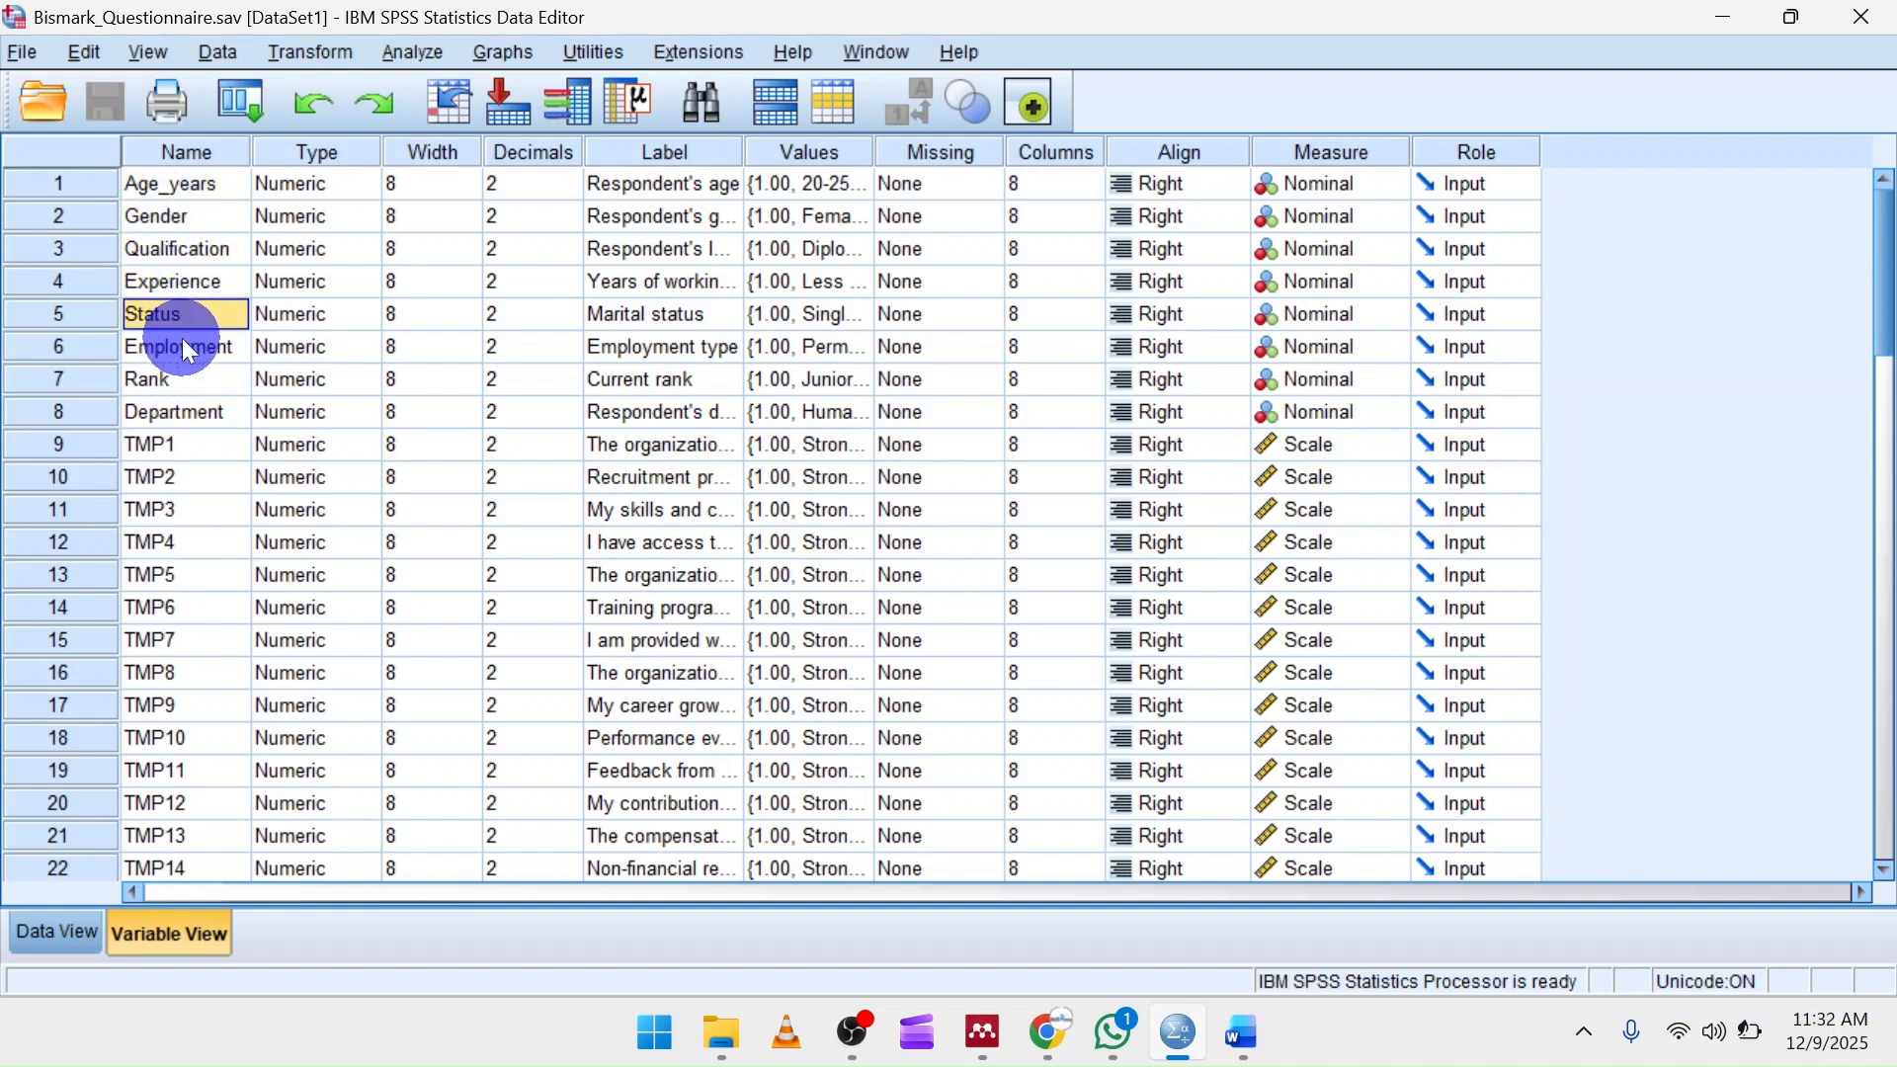
pyautogui.click(182, 341)
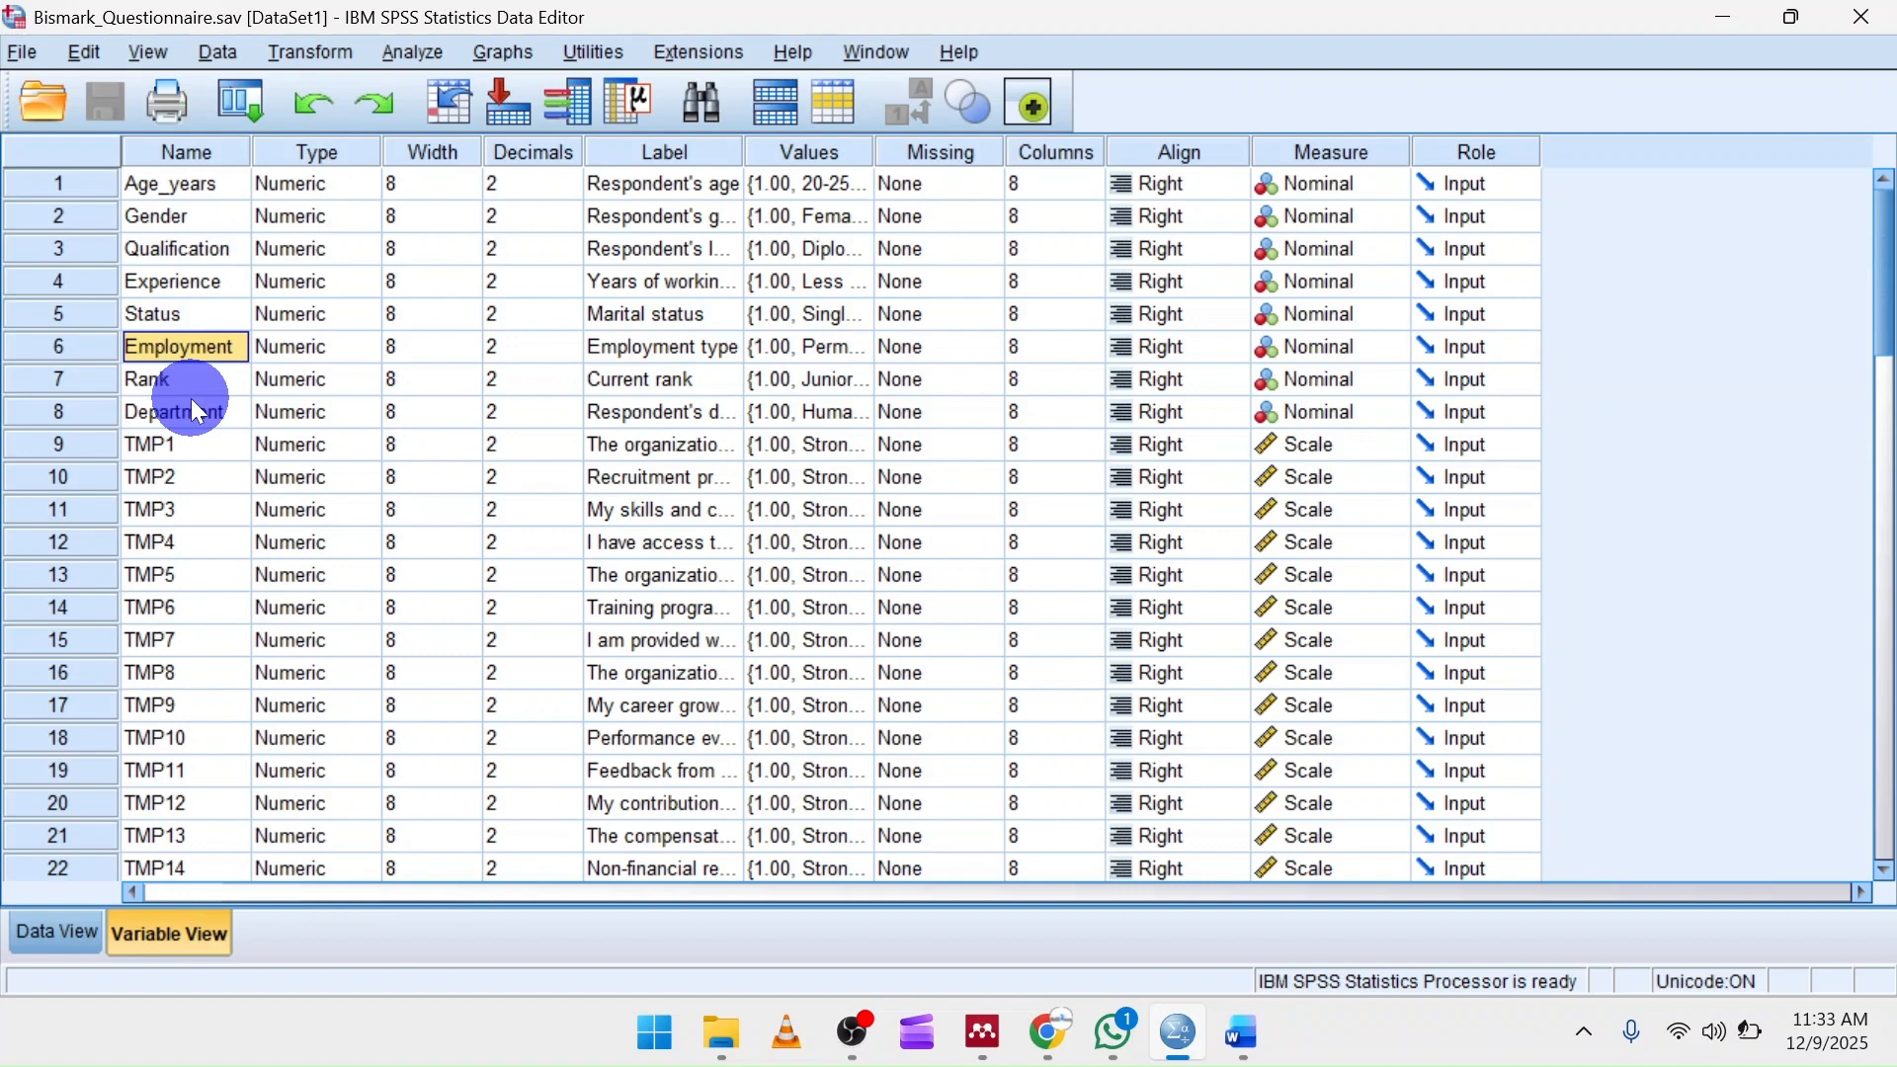
# Step: Examine the scale items in the variable list, going through TMP1 to TMP5 one by one
pyautogui.click(199, 432)
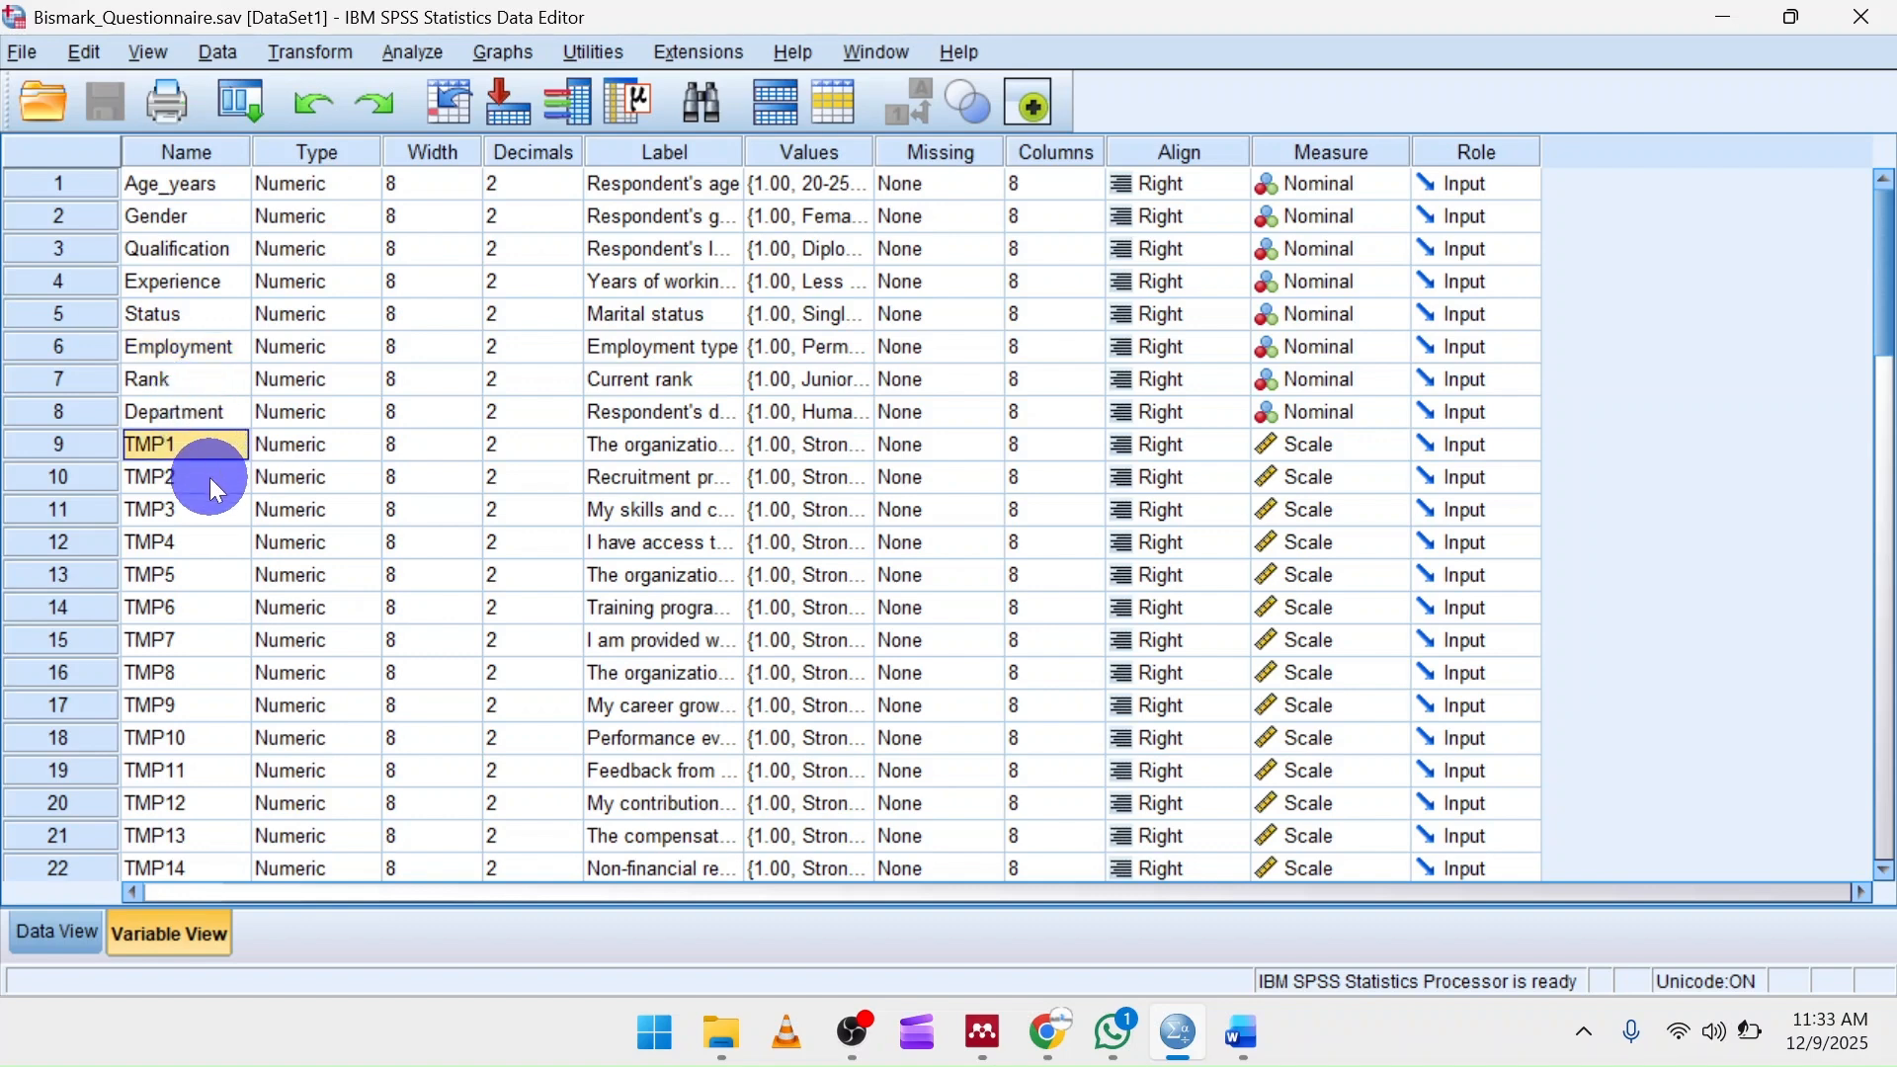
pyautogui.scroll(-6, 209, 477)
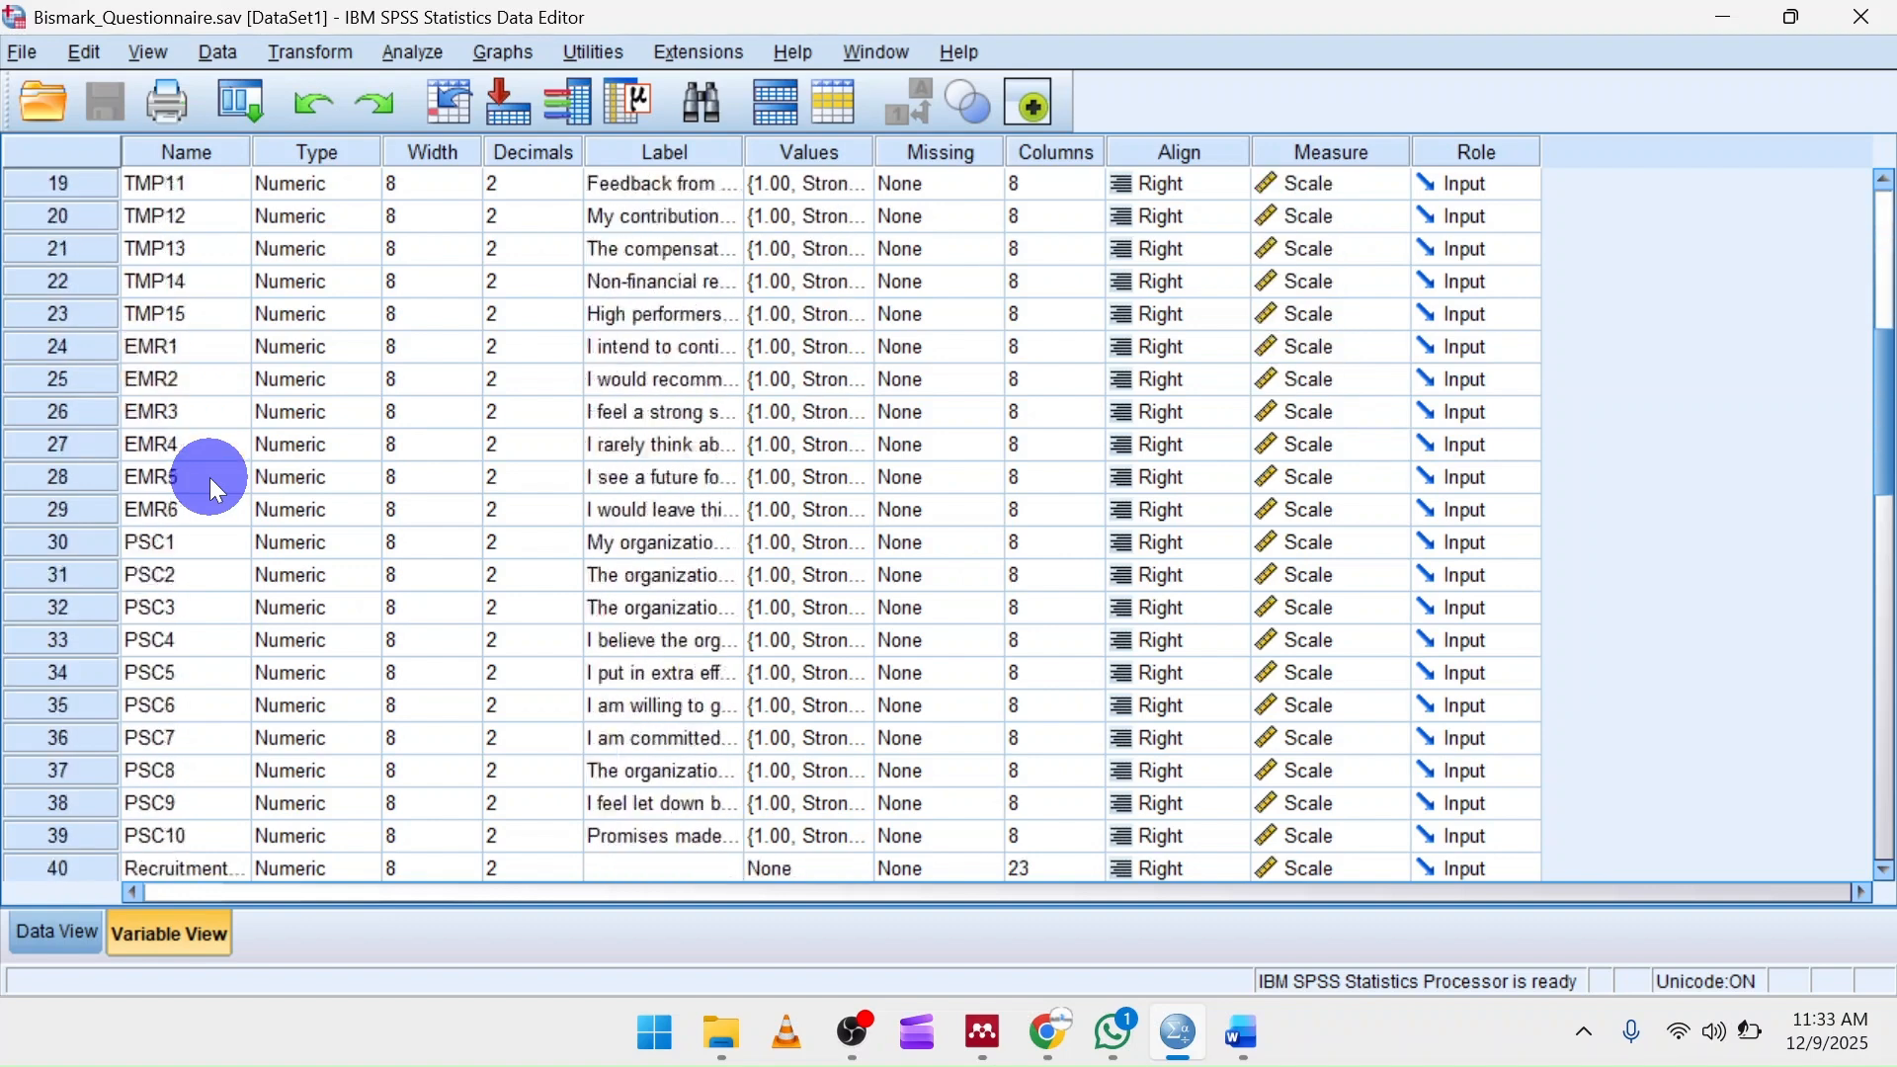
pyautogui.scroll(5, 210, 477)
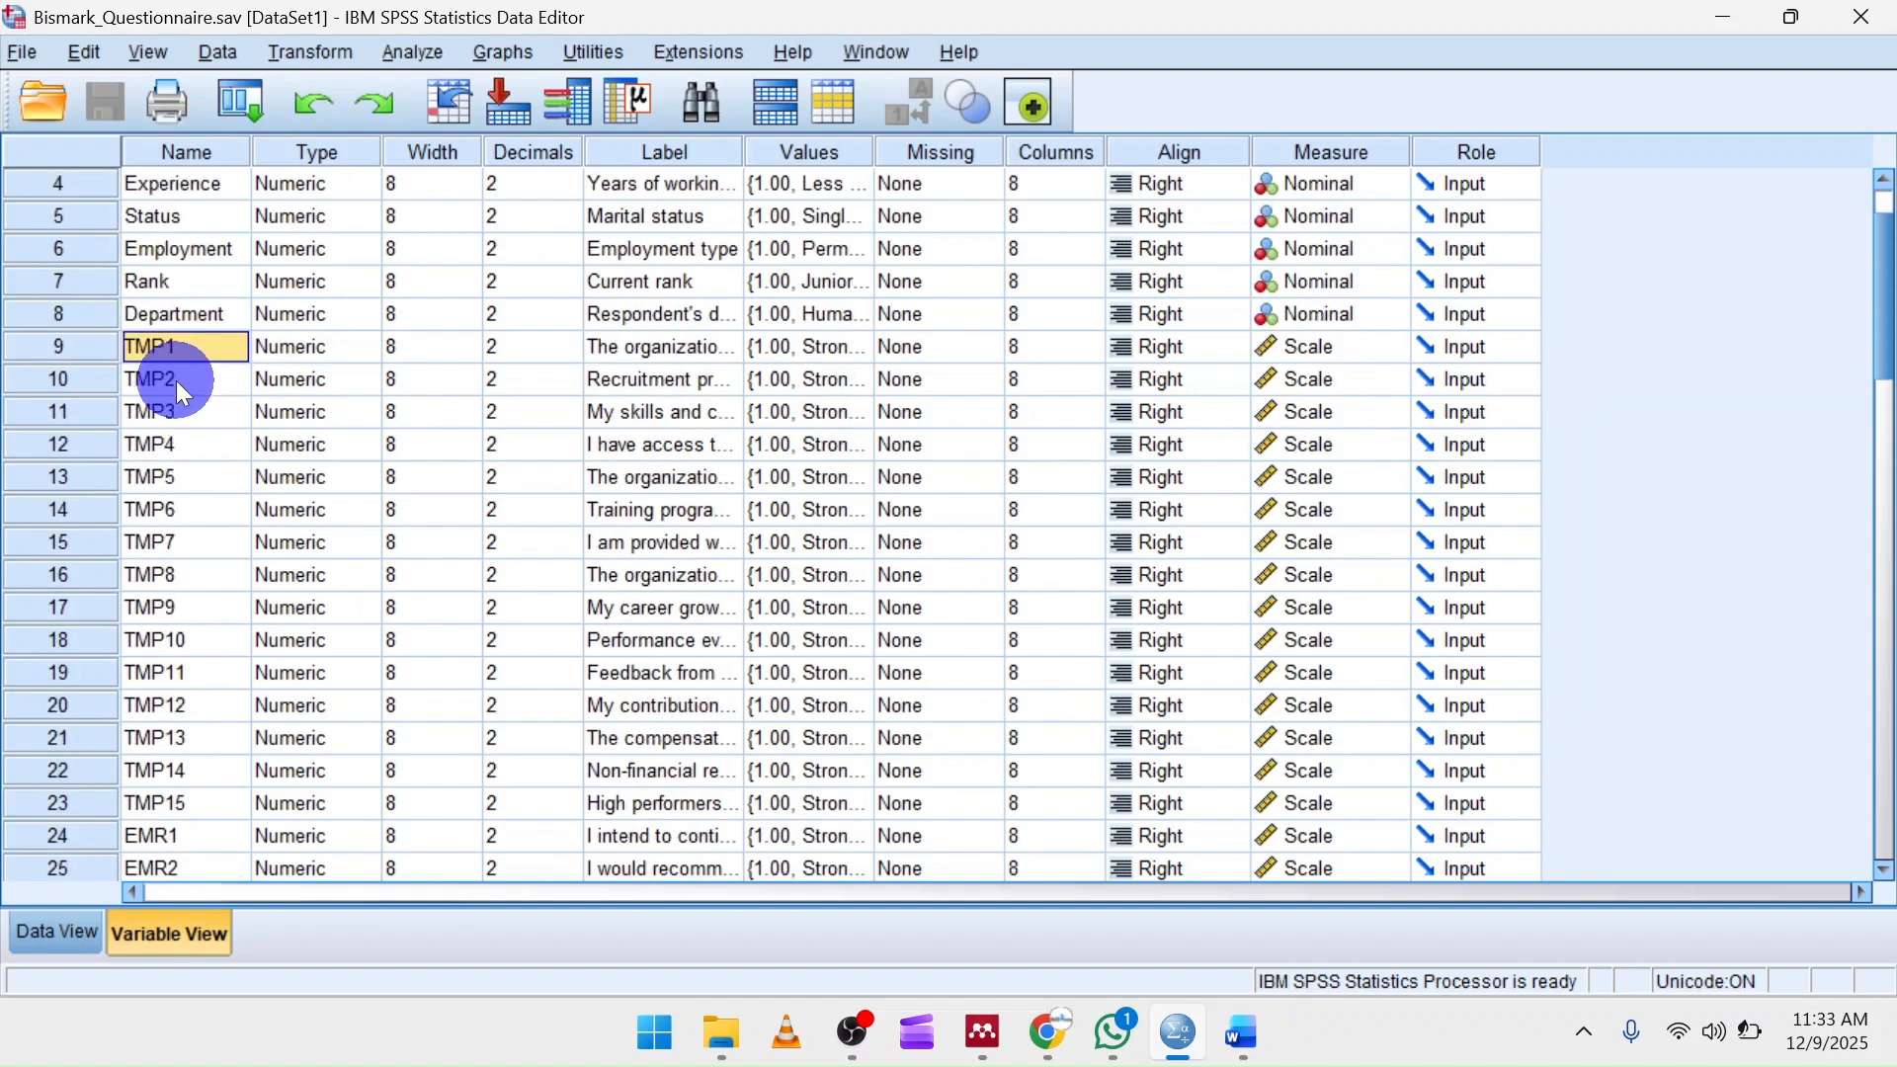
pyautogui.click(163, 380)
pyautogui.click(167, 412)
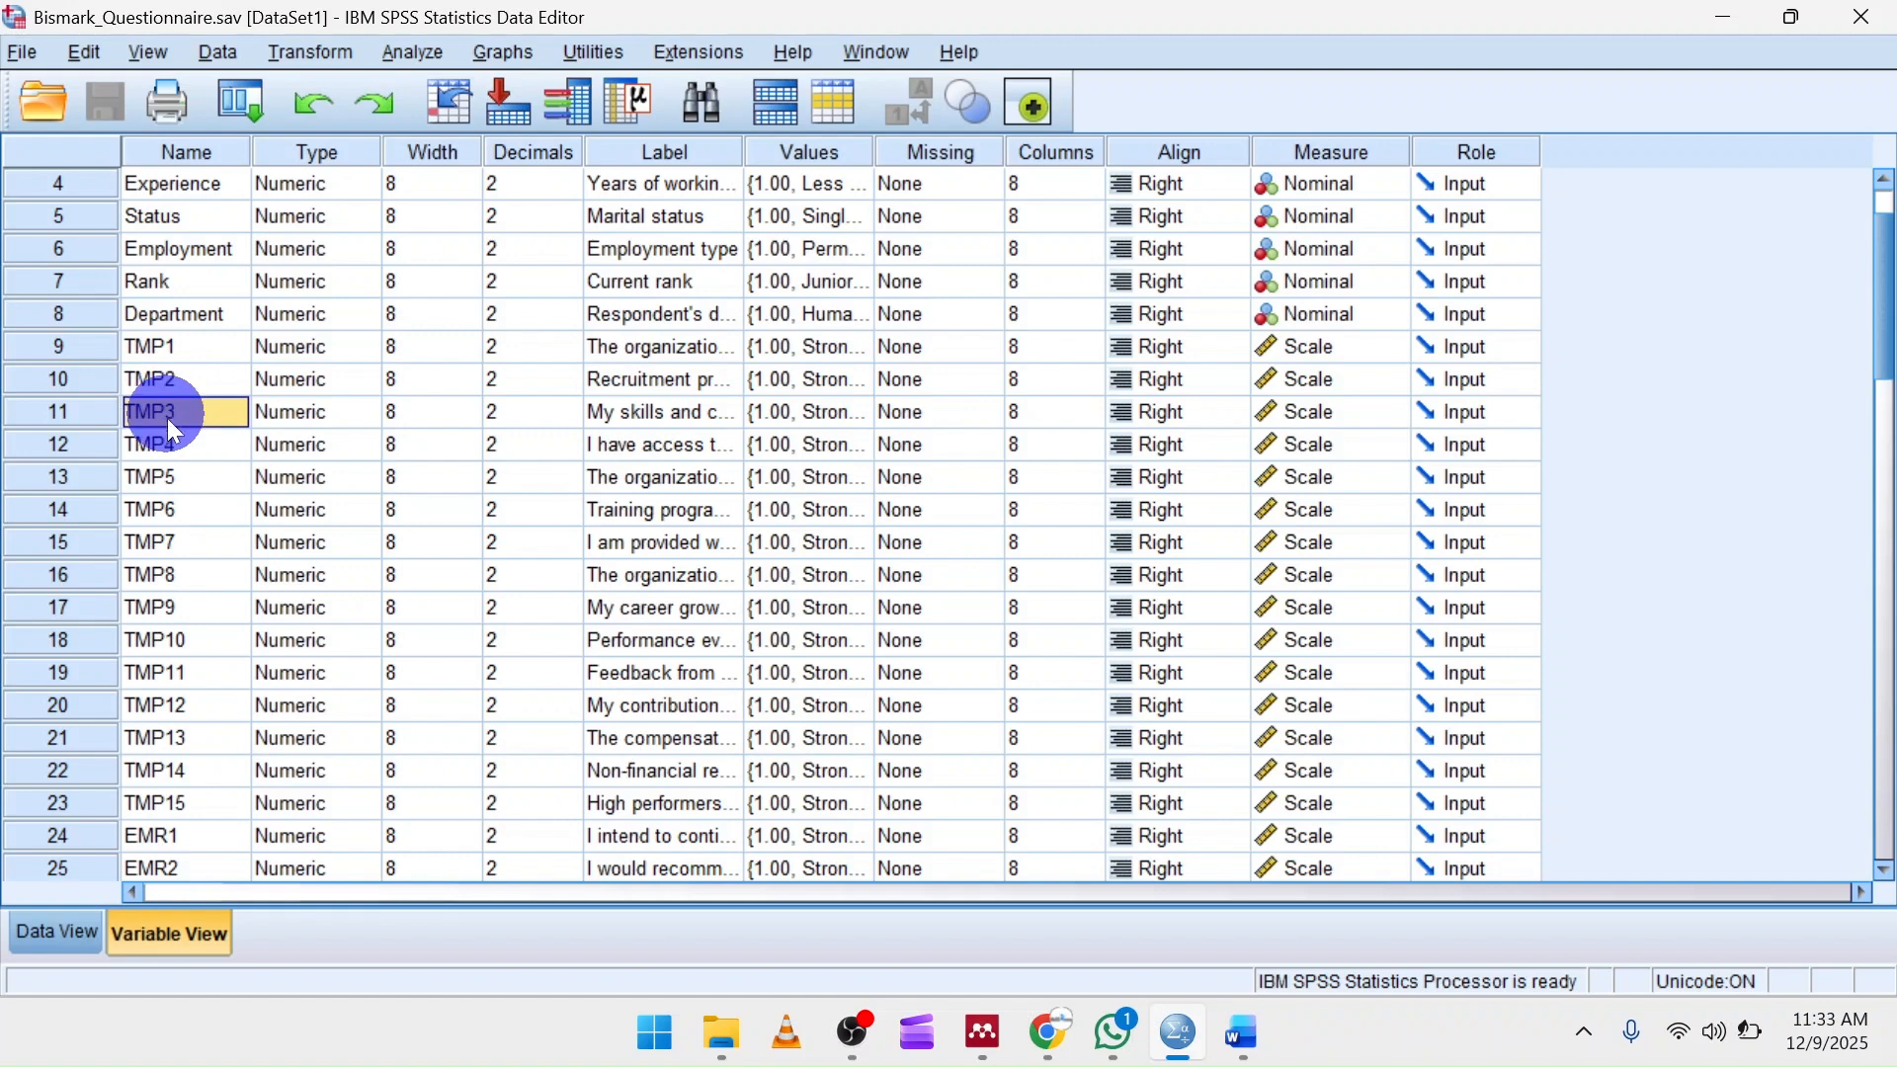
pyautogui.click(169, 443)
pyautogui.click(166, 346)
pyautogui.click(172, 446)
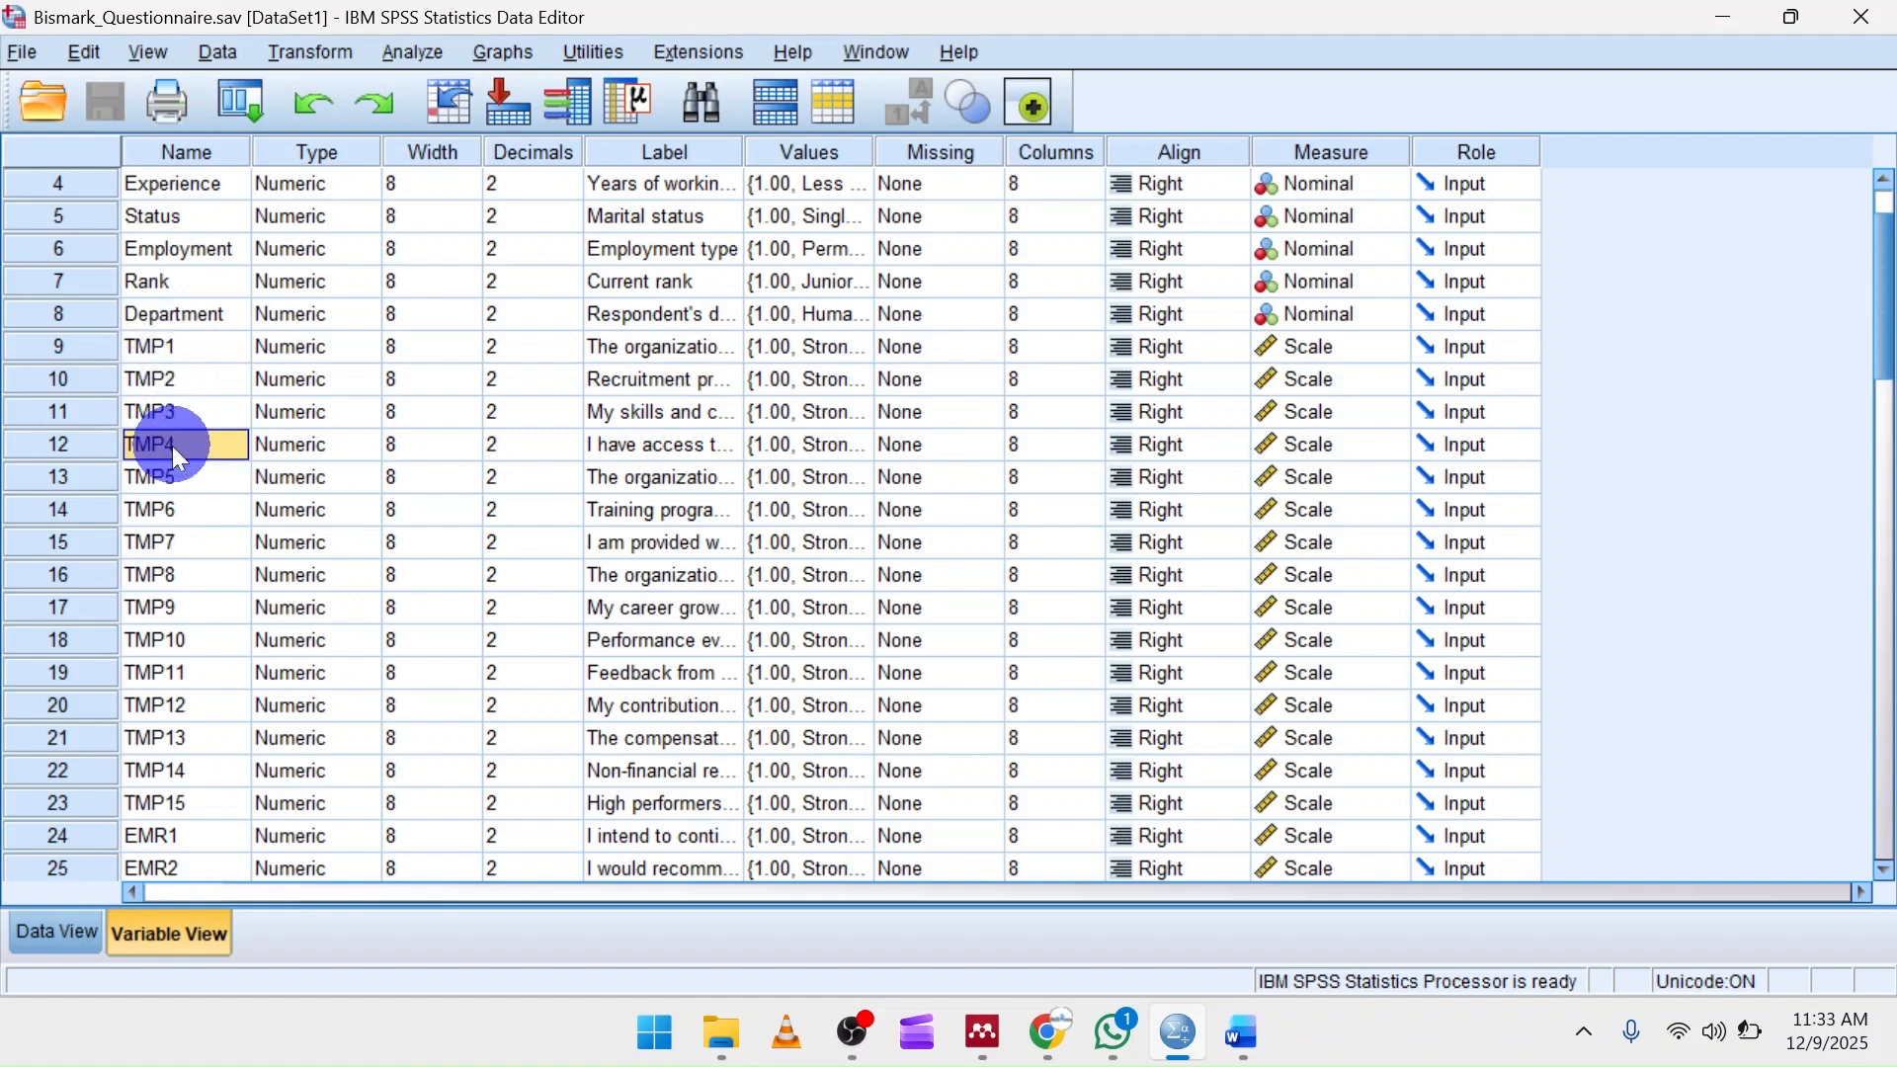
pyautogui.click(168, 478)
# Step: Switch to Word and check which TMP statements belong to each Section B subheading, down to Rewards & Retention Practices
pyautogui.click(1237, 1033)
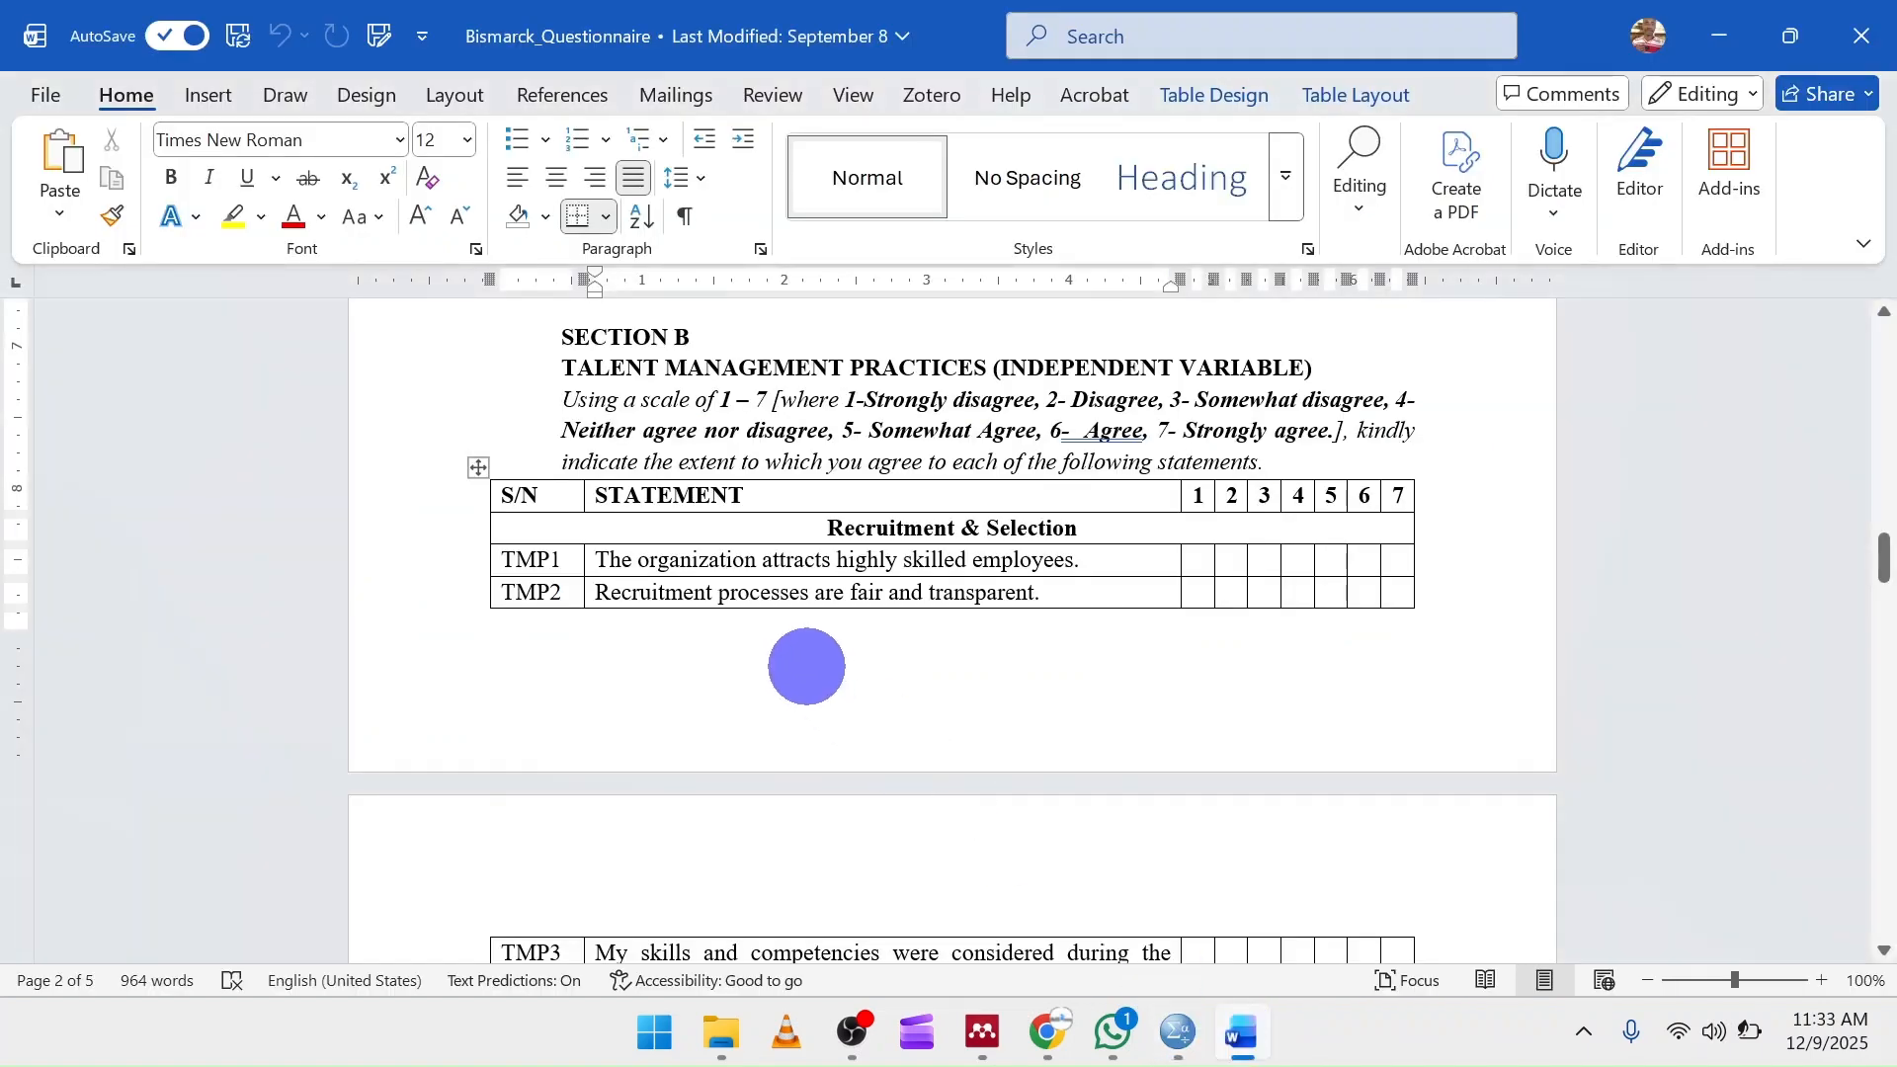
pyautogui.scroll(-2, 604, 575)
pyautogui.scroll(-5, 602, 575)
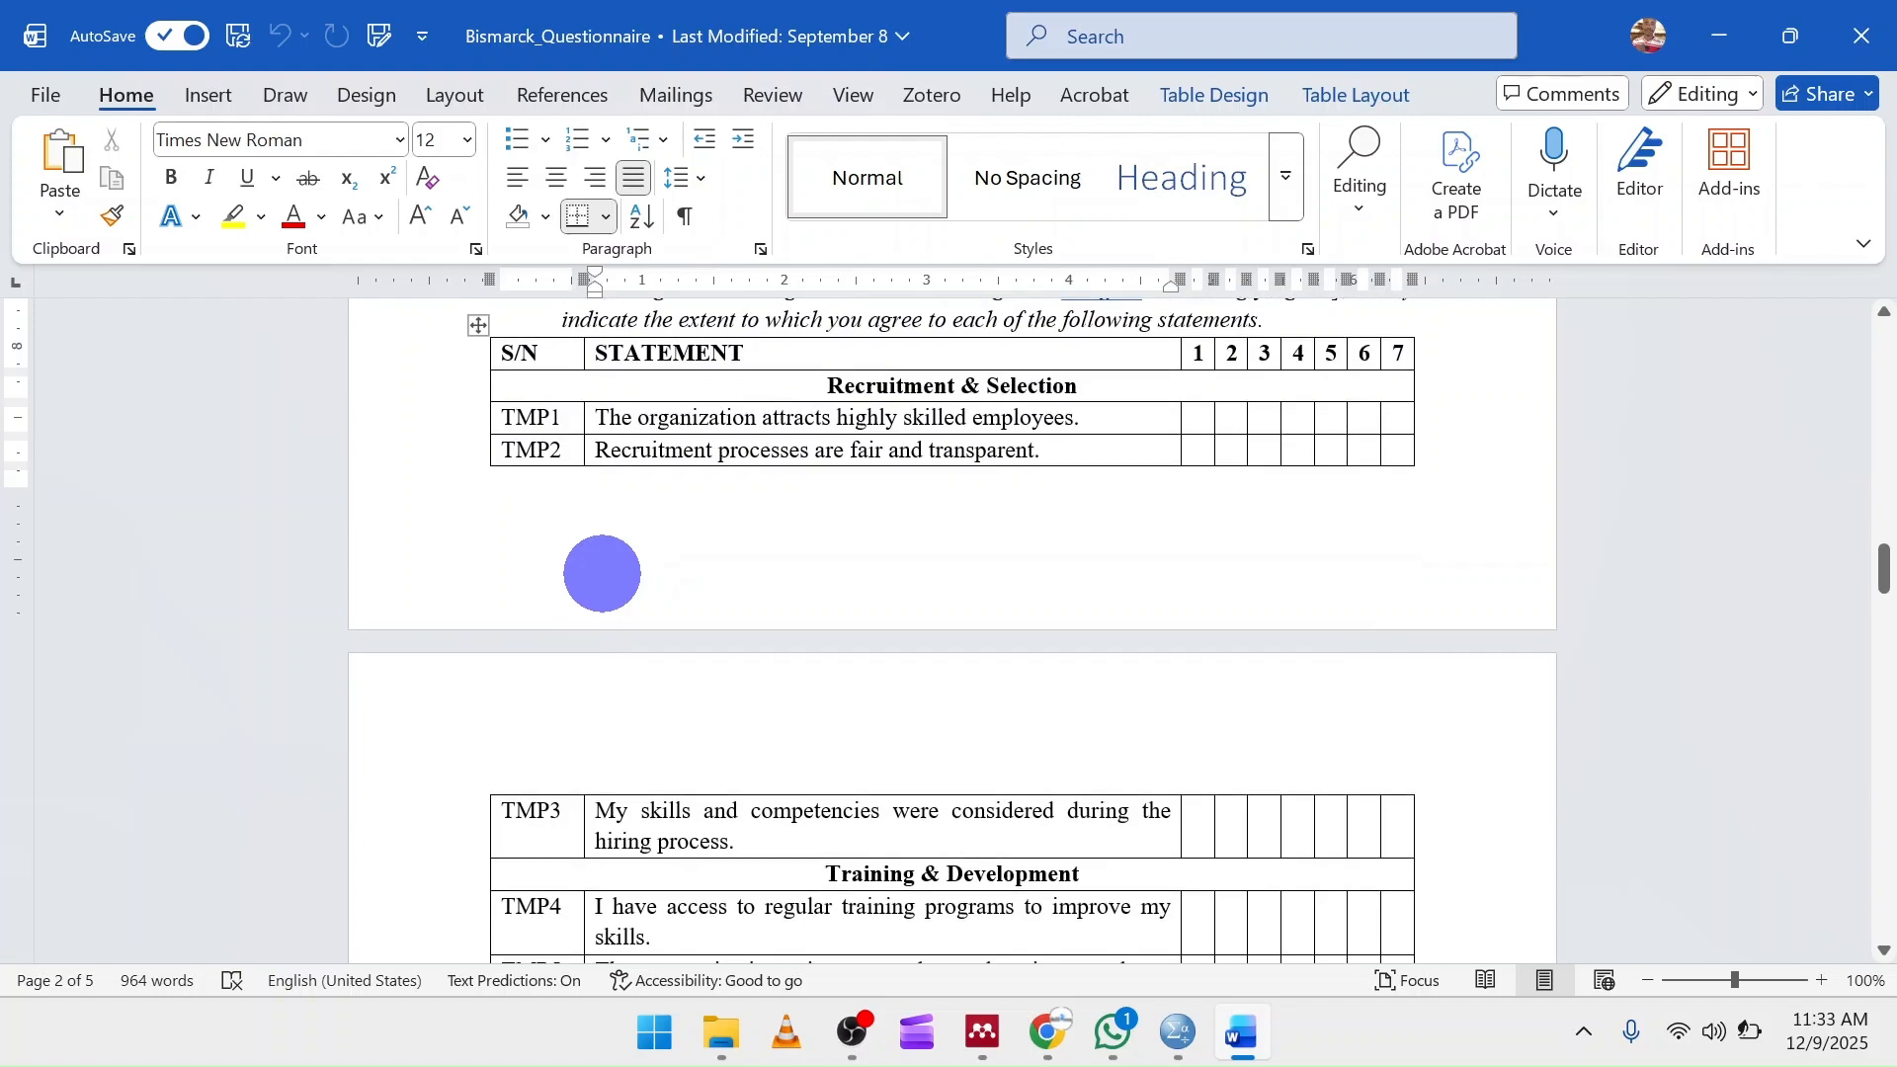
pyautogui.scroll(-13, 602, 573)
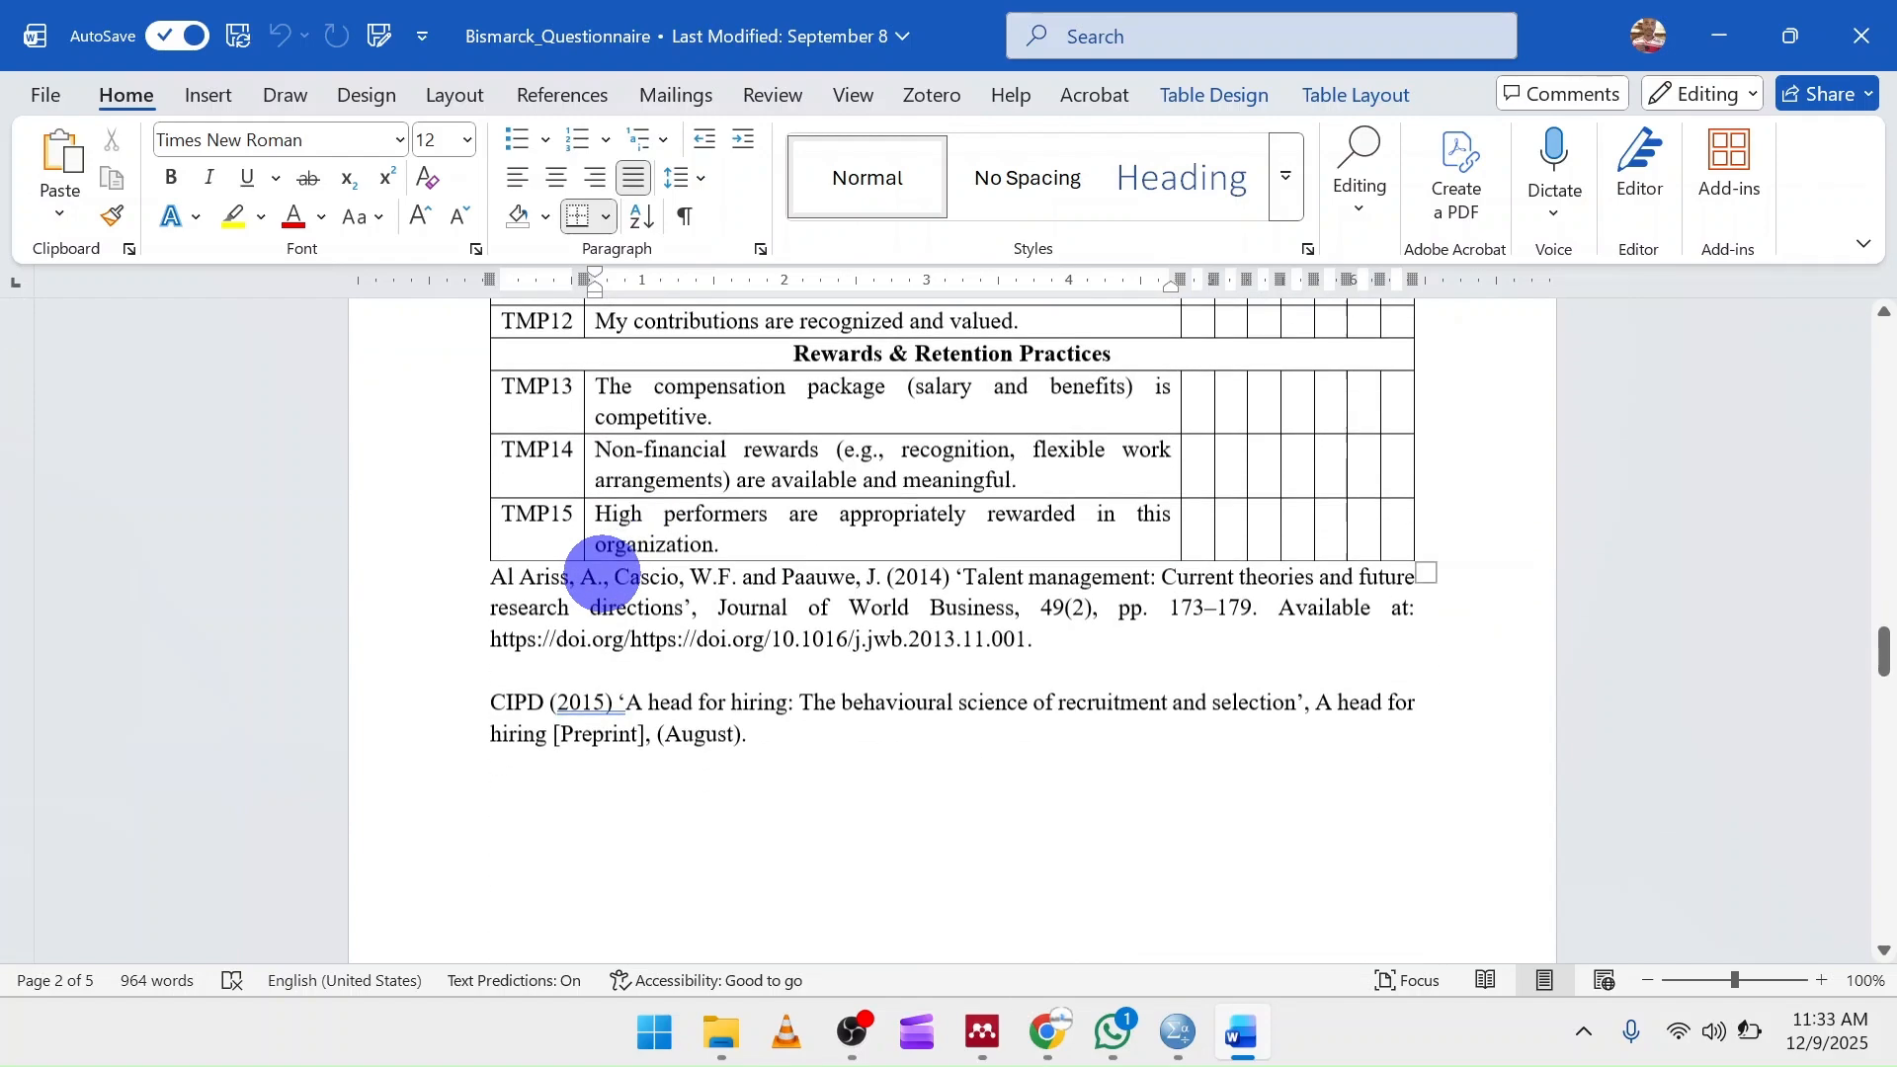
pyautogui.scroll(15, 602, 573)
pyautogui.scroll(3, 603, 575)
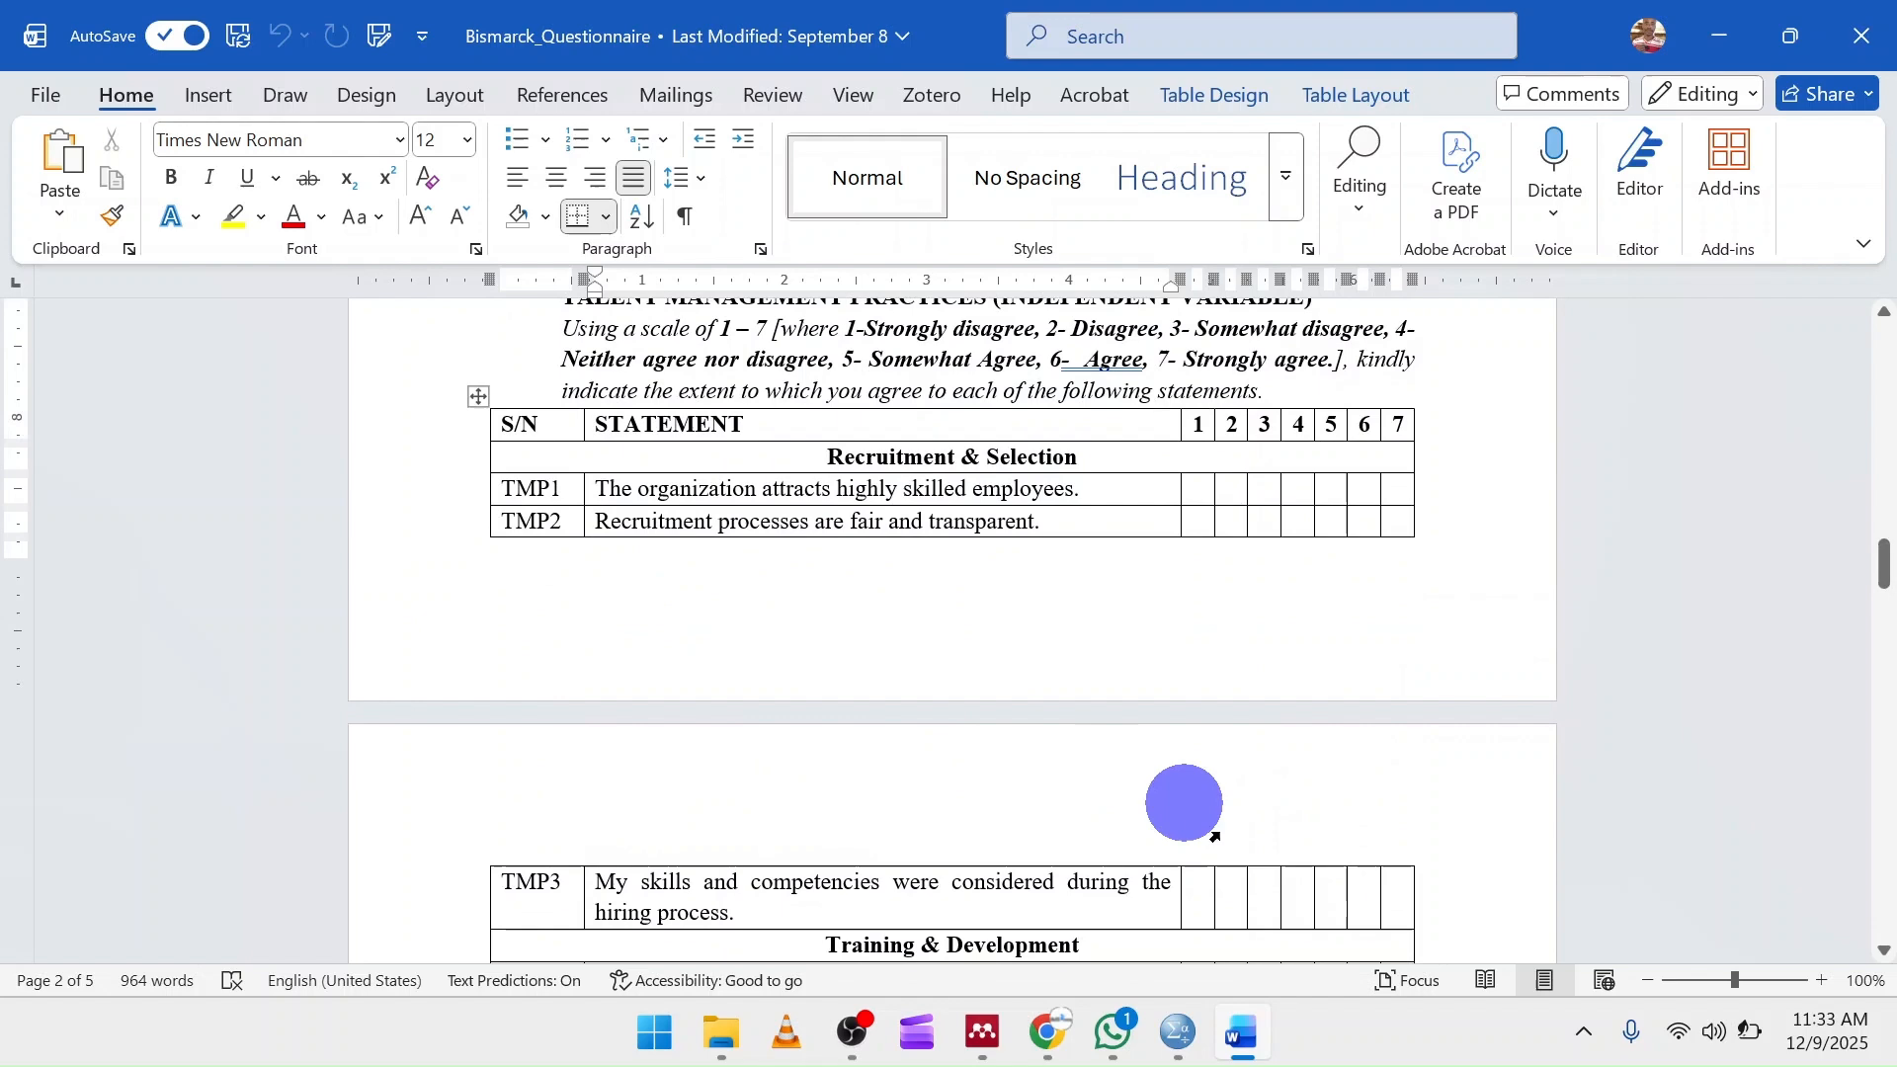
# Step: Switch to SPSS, open the Descriptives analysis and look through its list of available variables
pyautogui.click(1180, 1034)
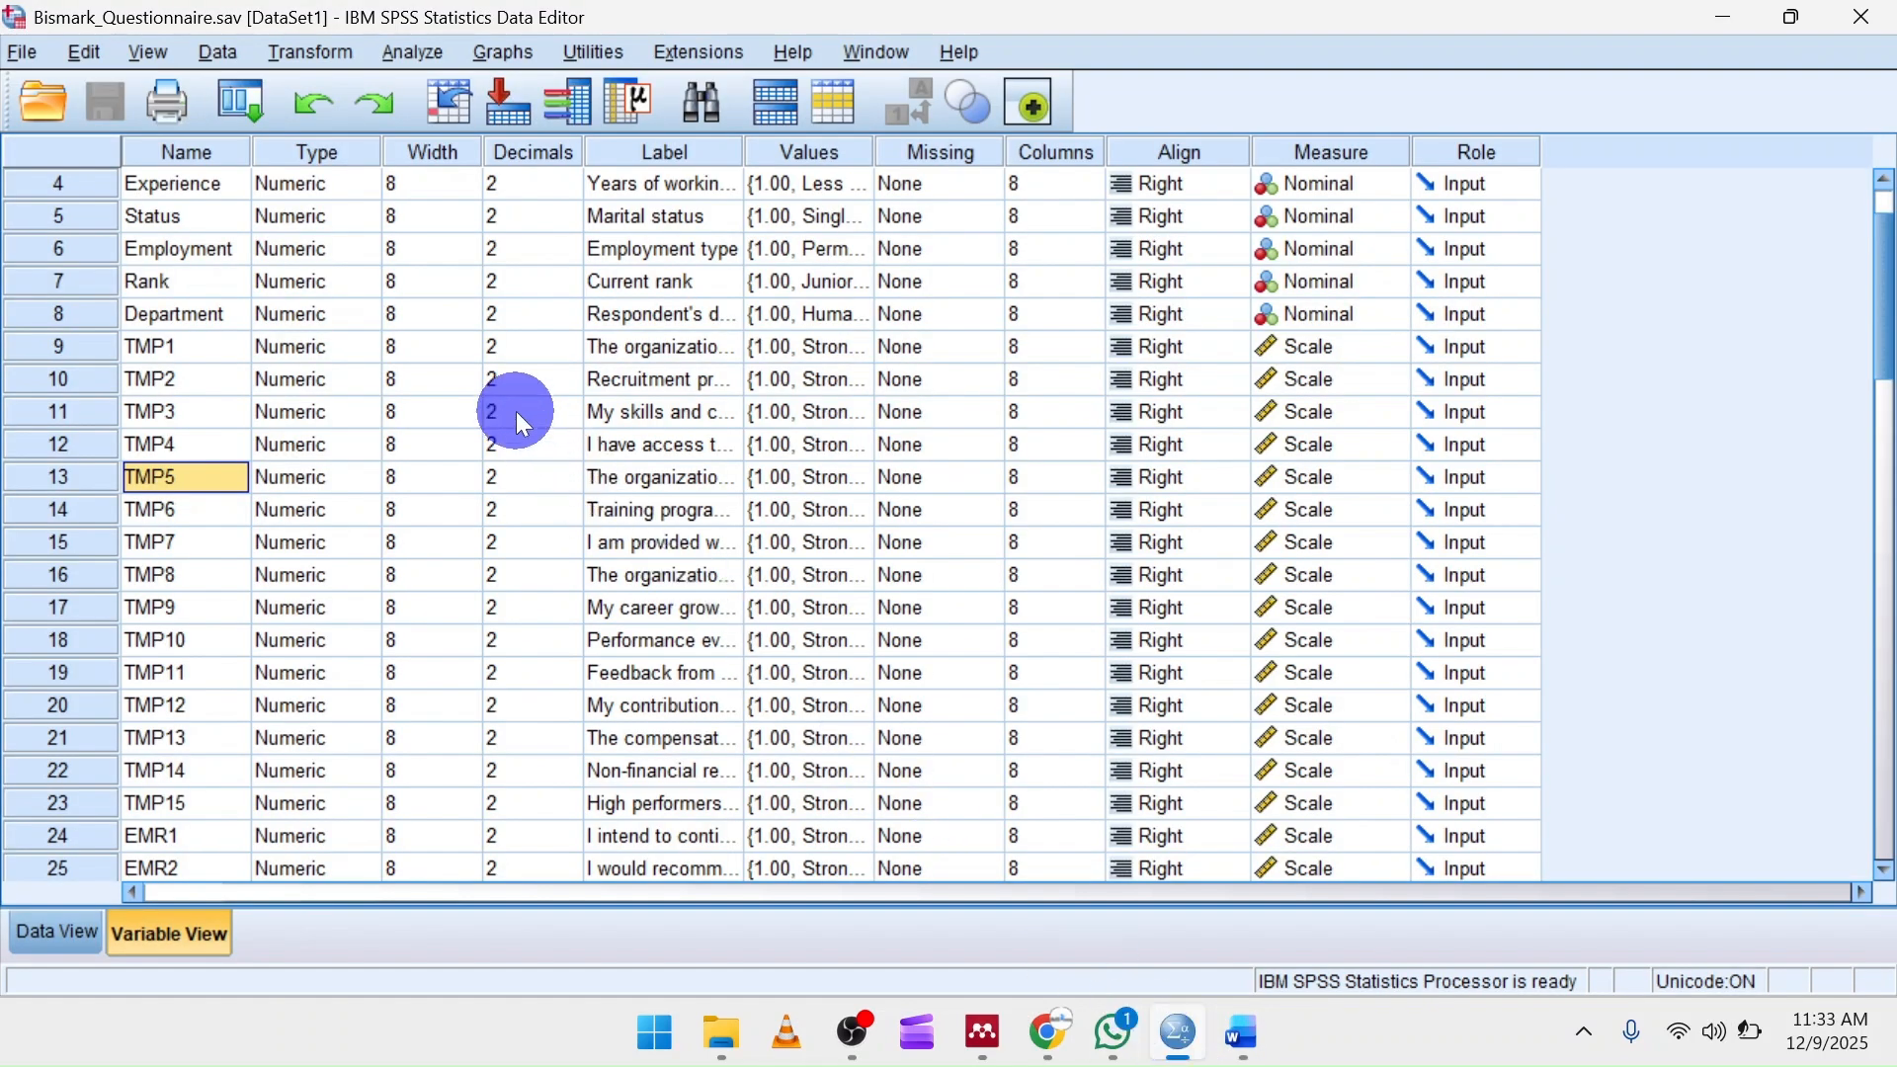
pyautogui.click(405, 51)
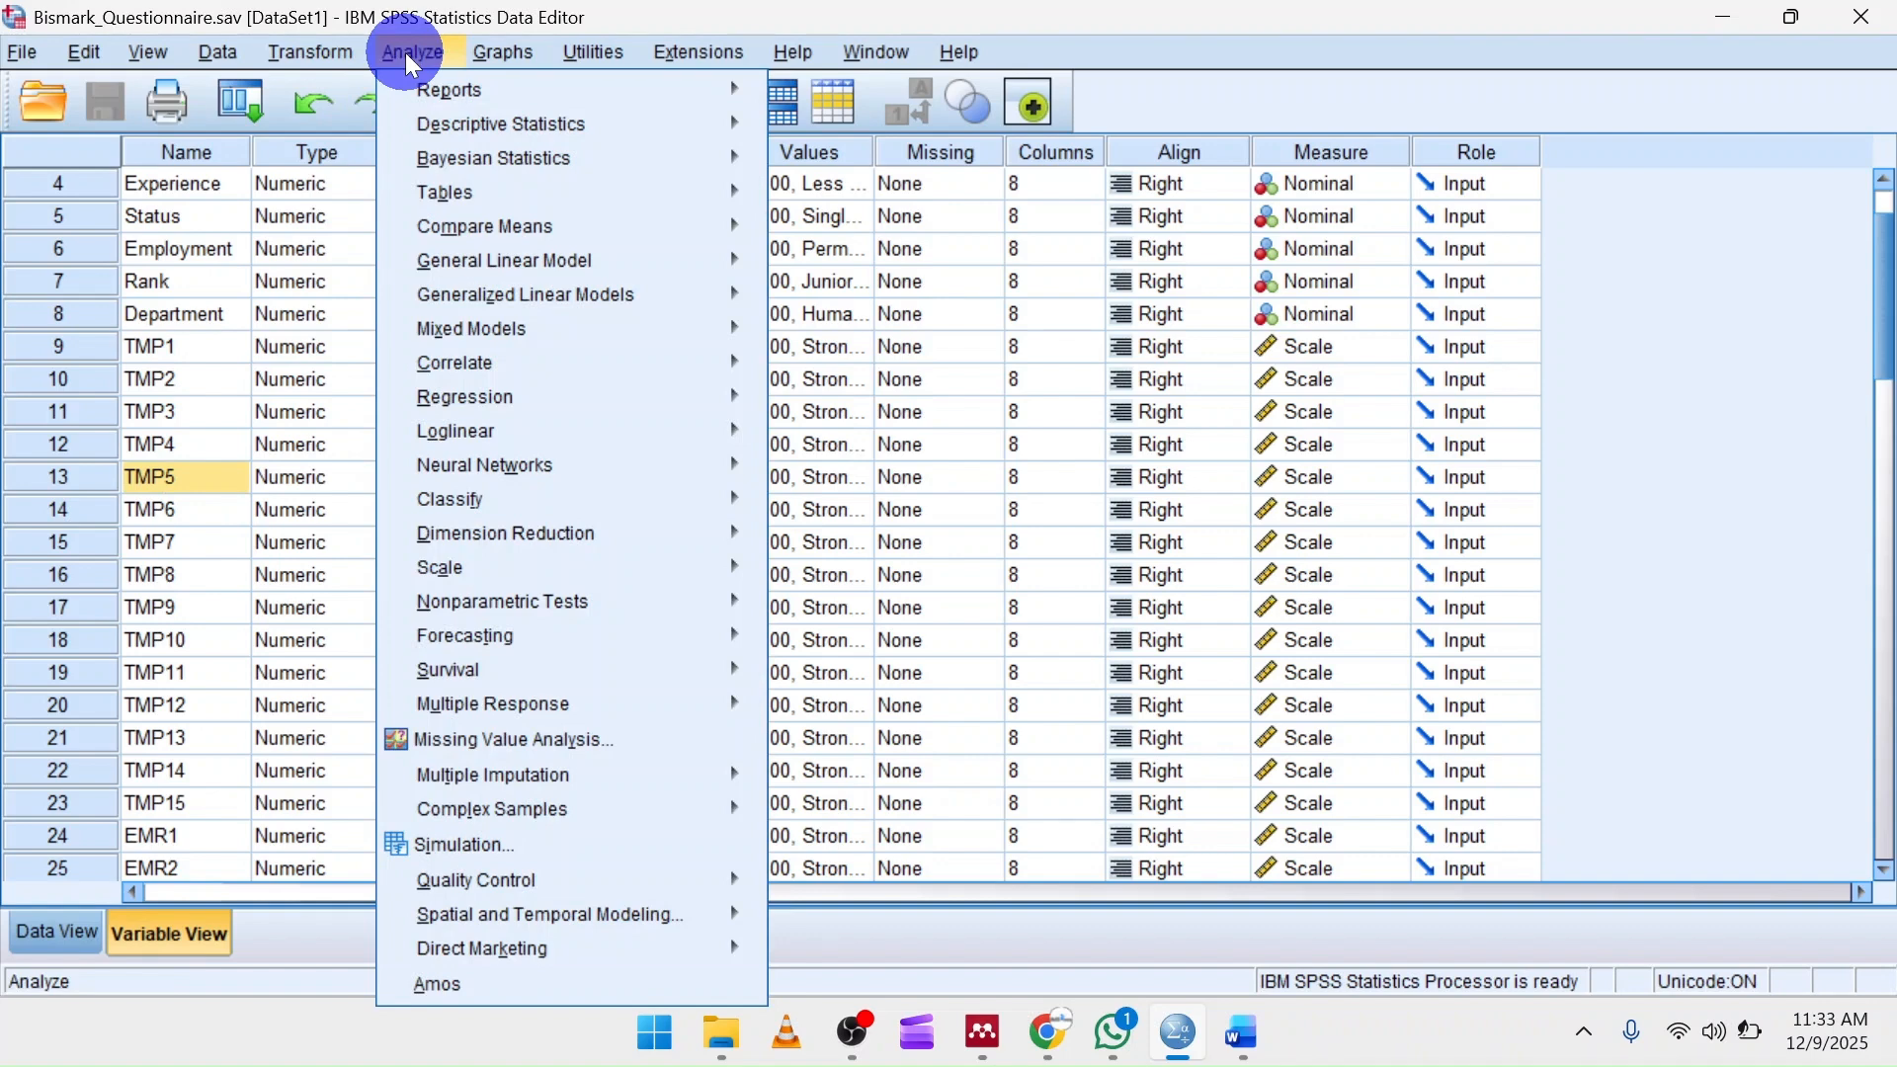
pyautogui.moveTo(571, 133)
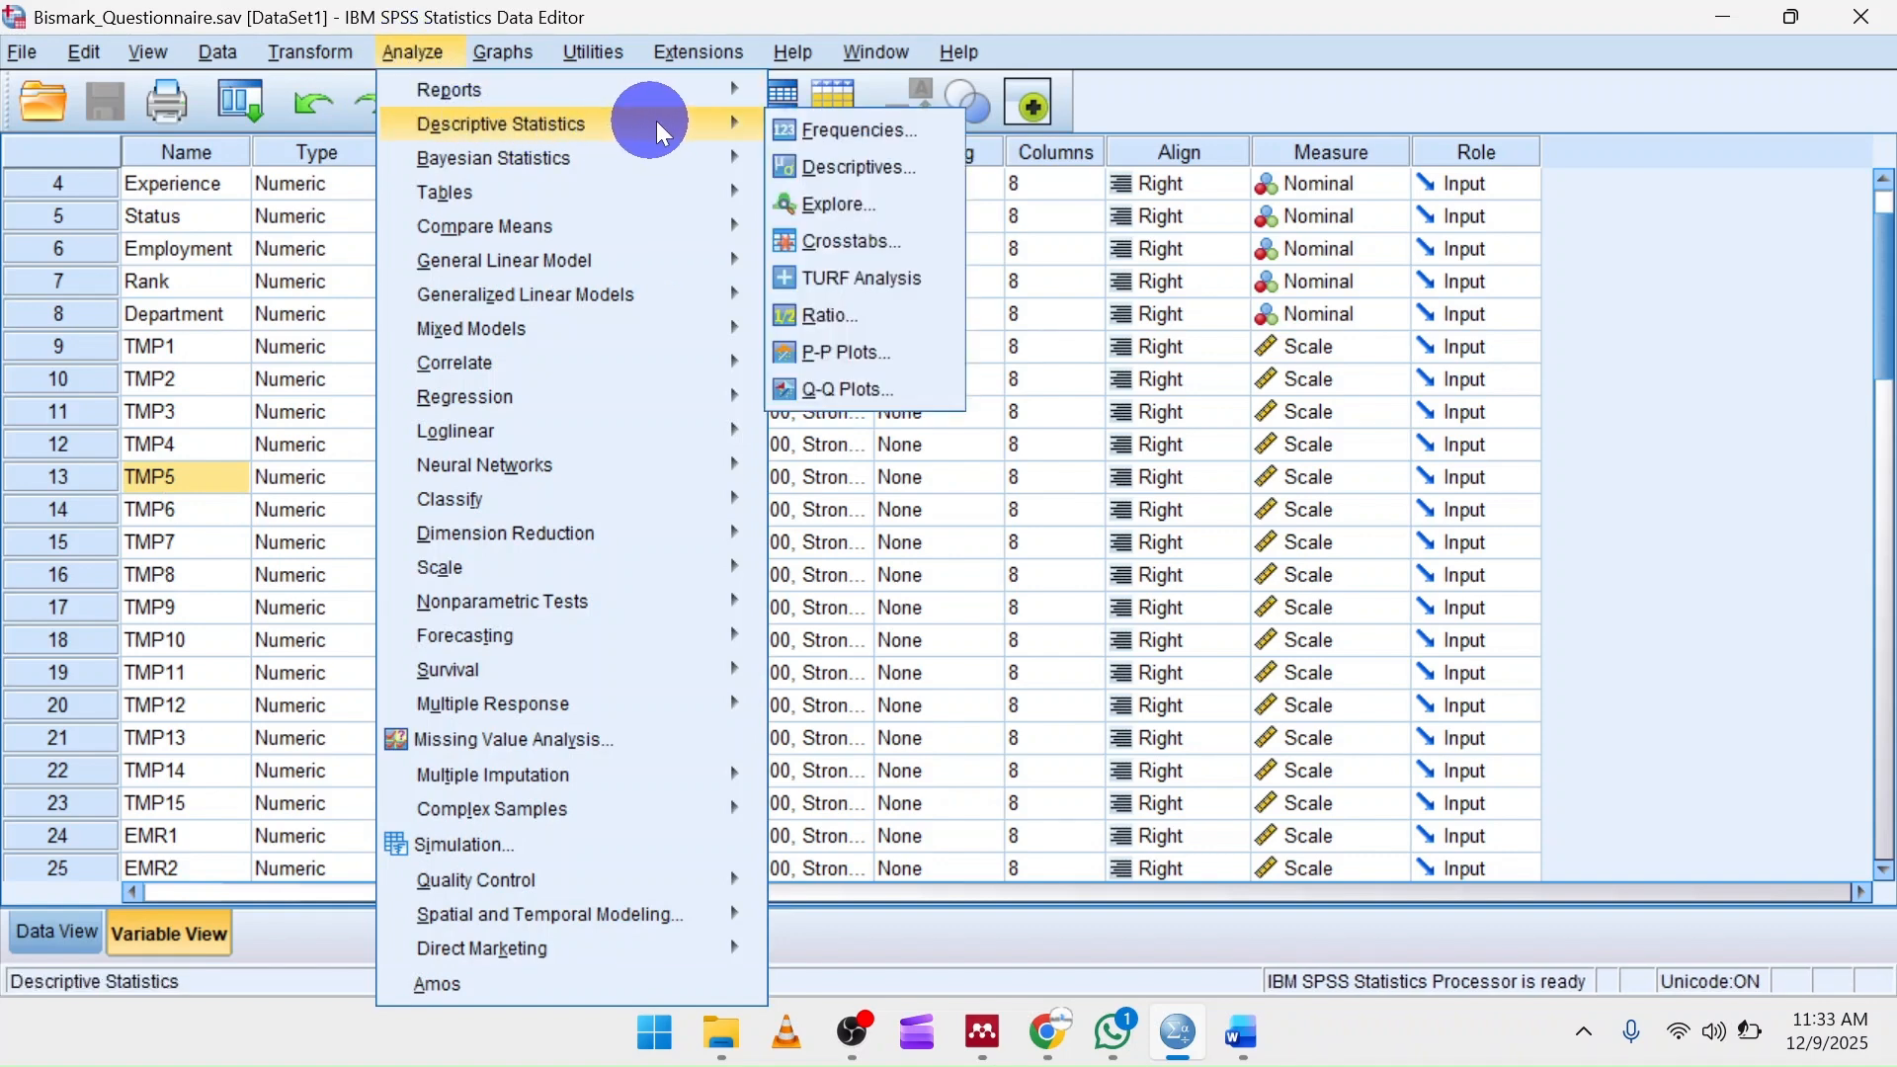
pyautogui.click(848, 170)
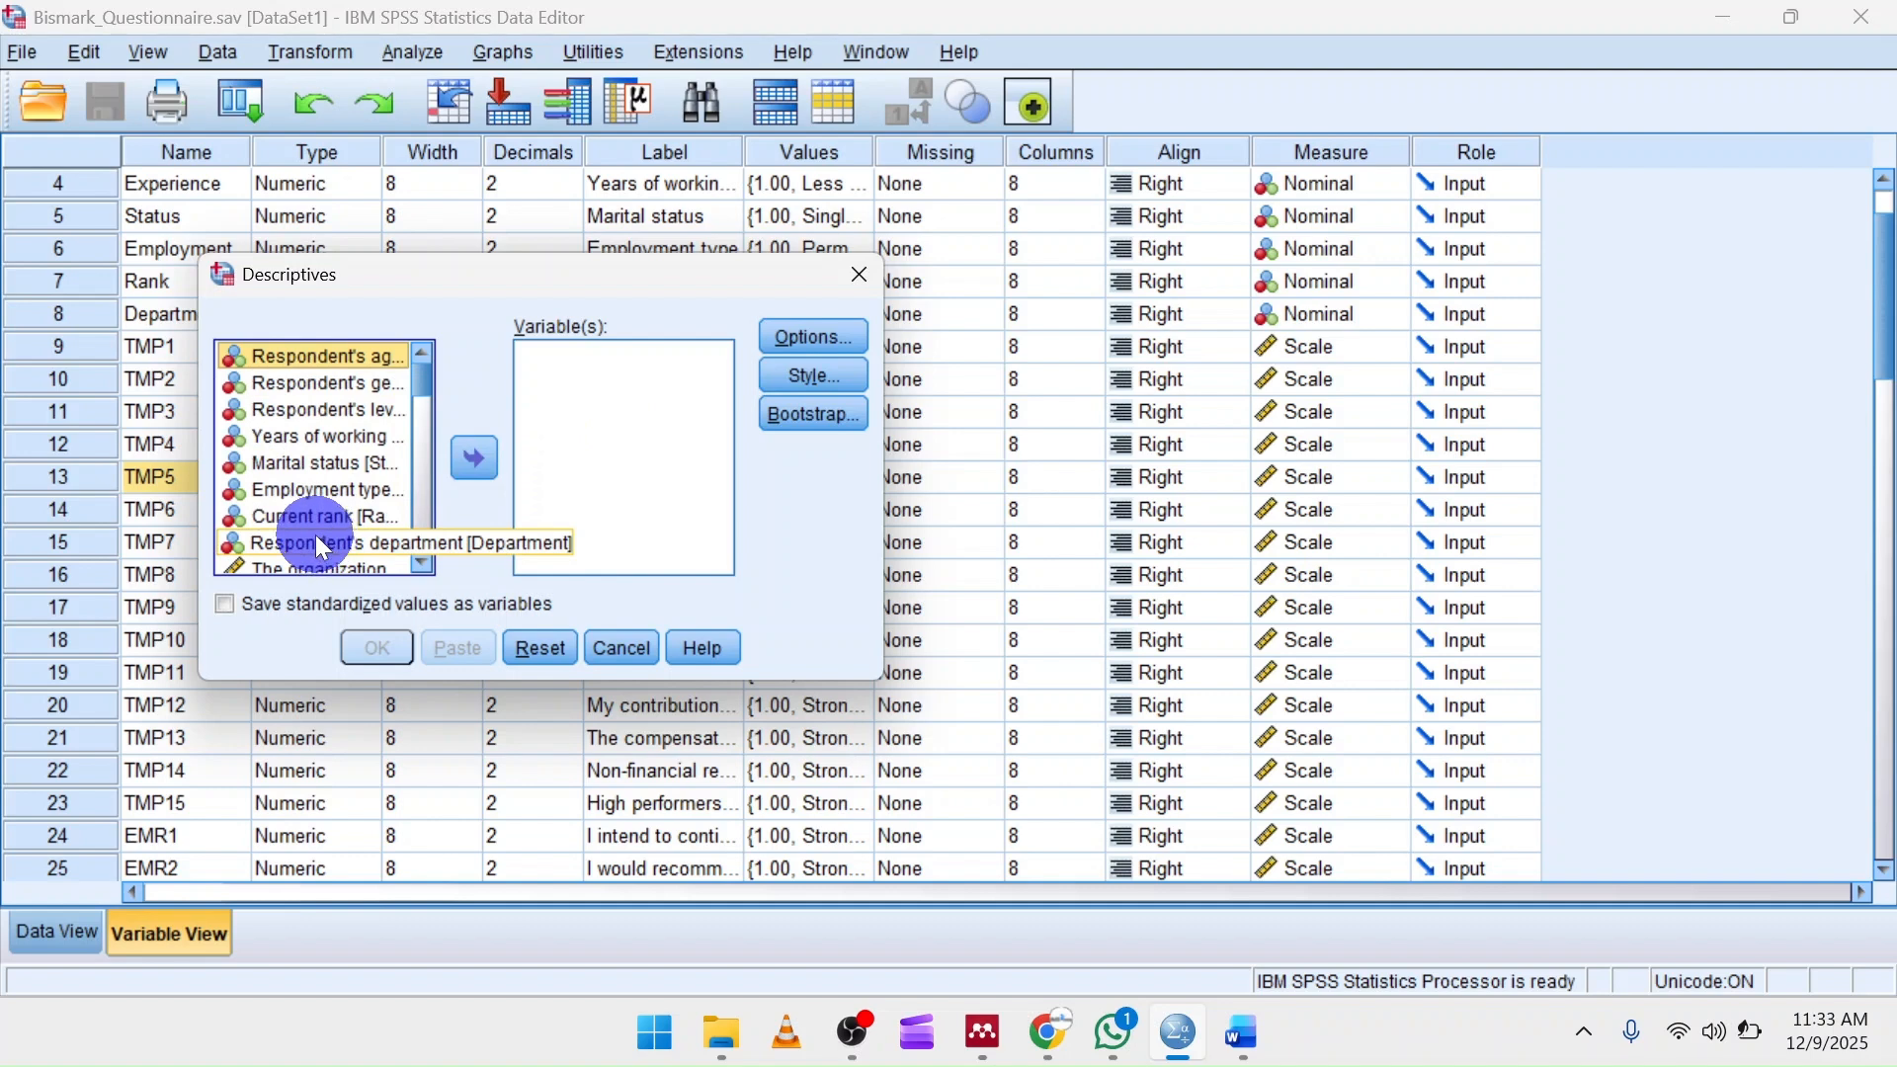
pyautogui.scroll(-8, 312, 481)
pyautogui.scroll(8, 313, 478)
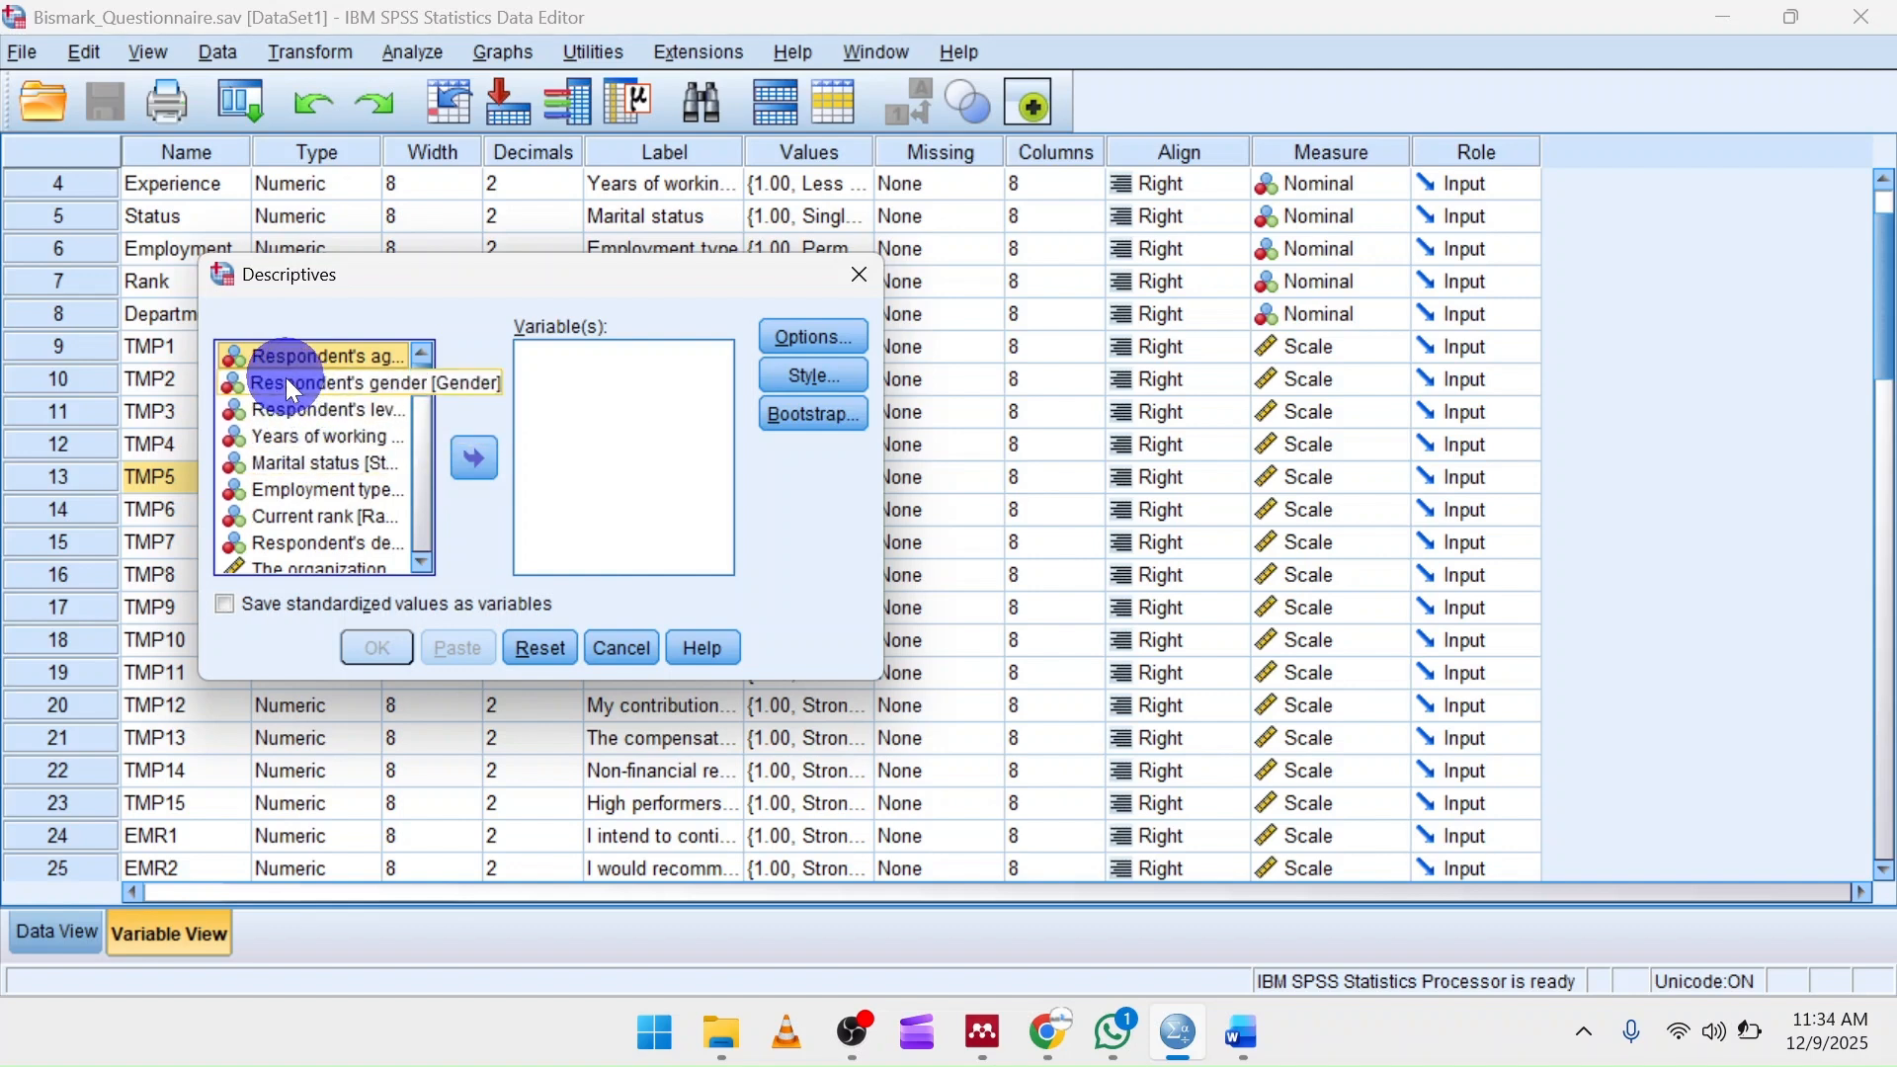
# Step: Select the first talent management item, the "The organization" statement after the respondent's department, among the available Descriptives variables
pyautogui.click(332, 539)
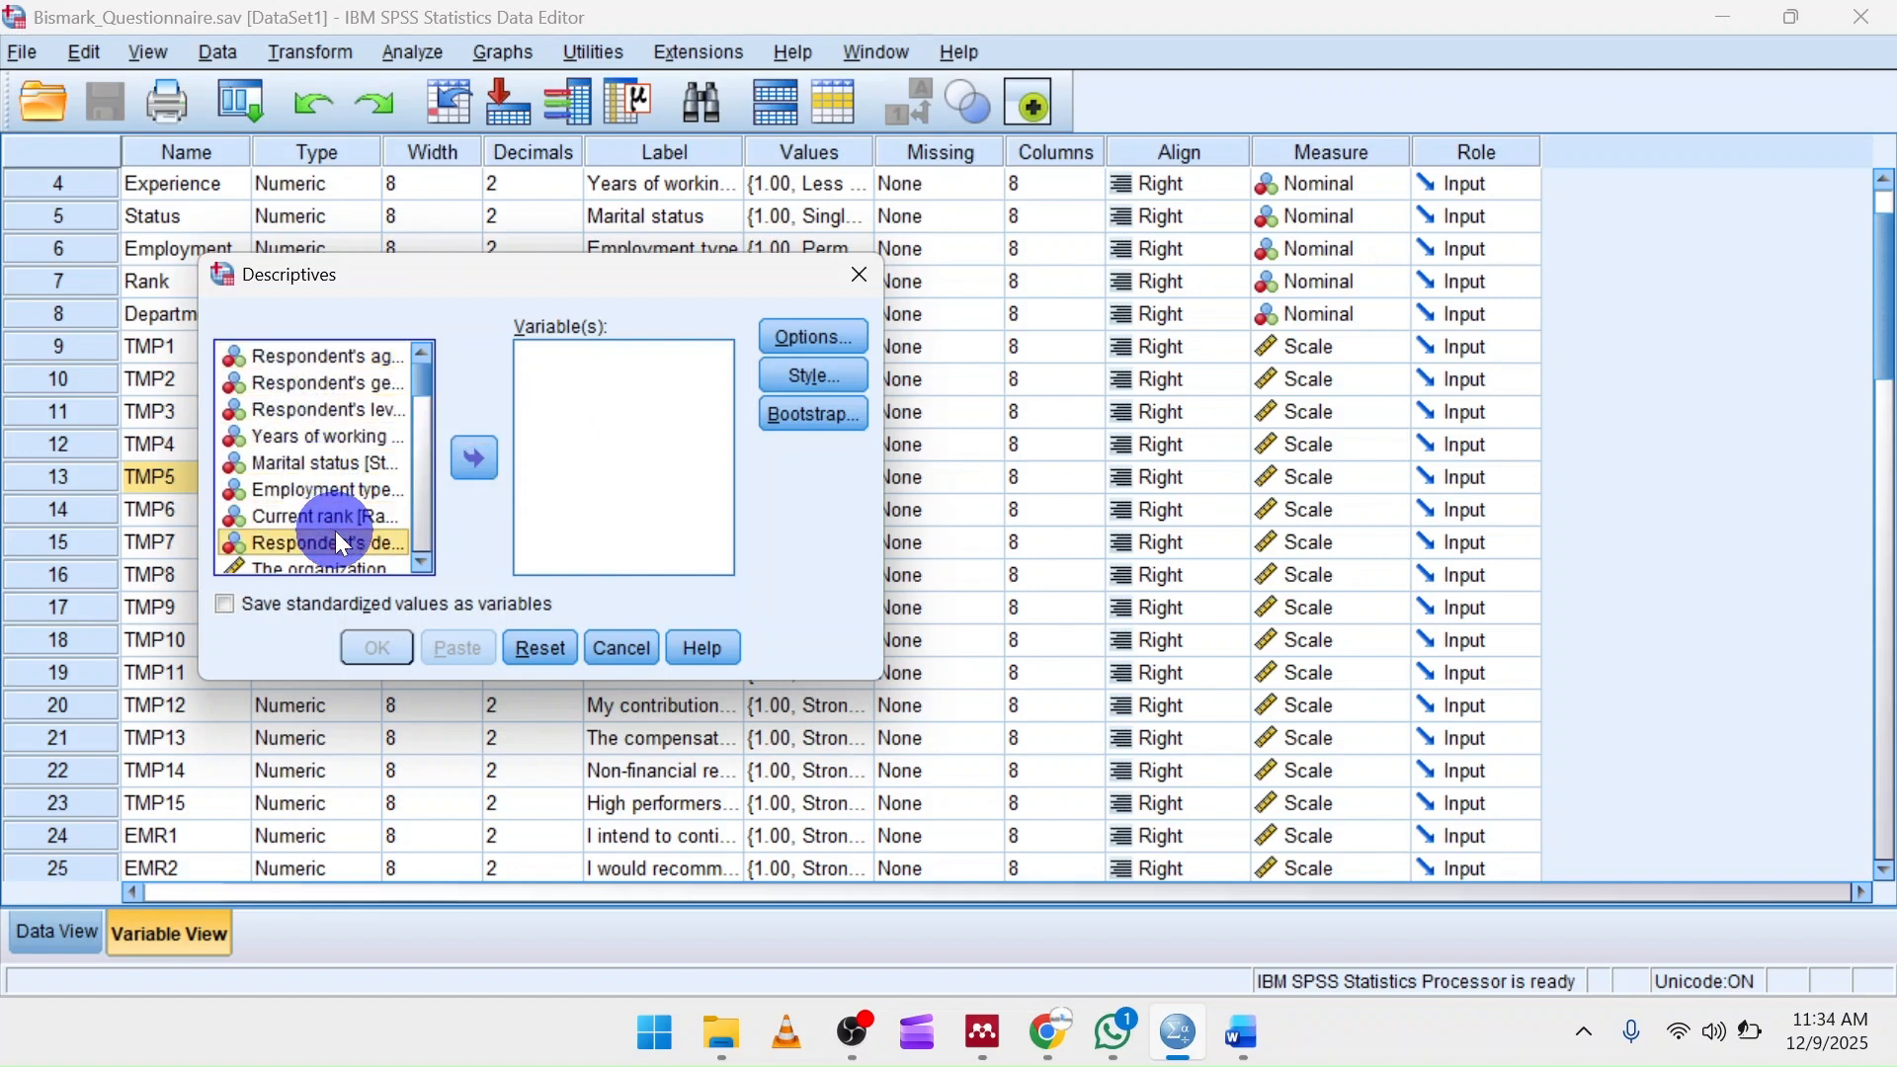
pyautogui.click(419, 556)
pyautogui.click(419, 556)
pyautogui.click(419, 556)
pyautogui.click(419, 556)
pyautogui.click(419, 557)
pyautogui.click(419, 557)
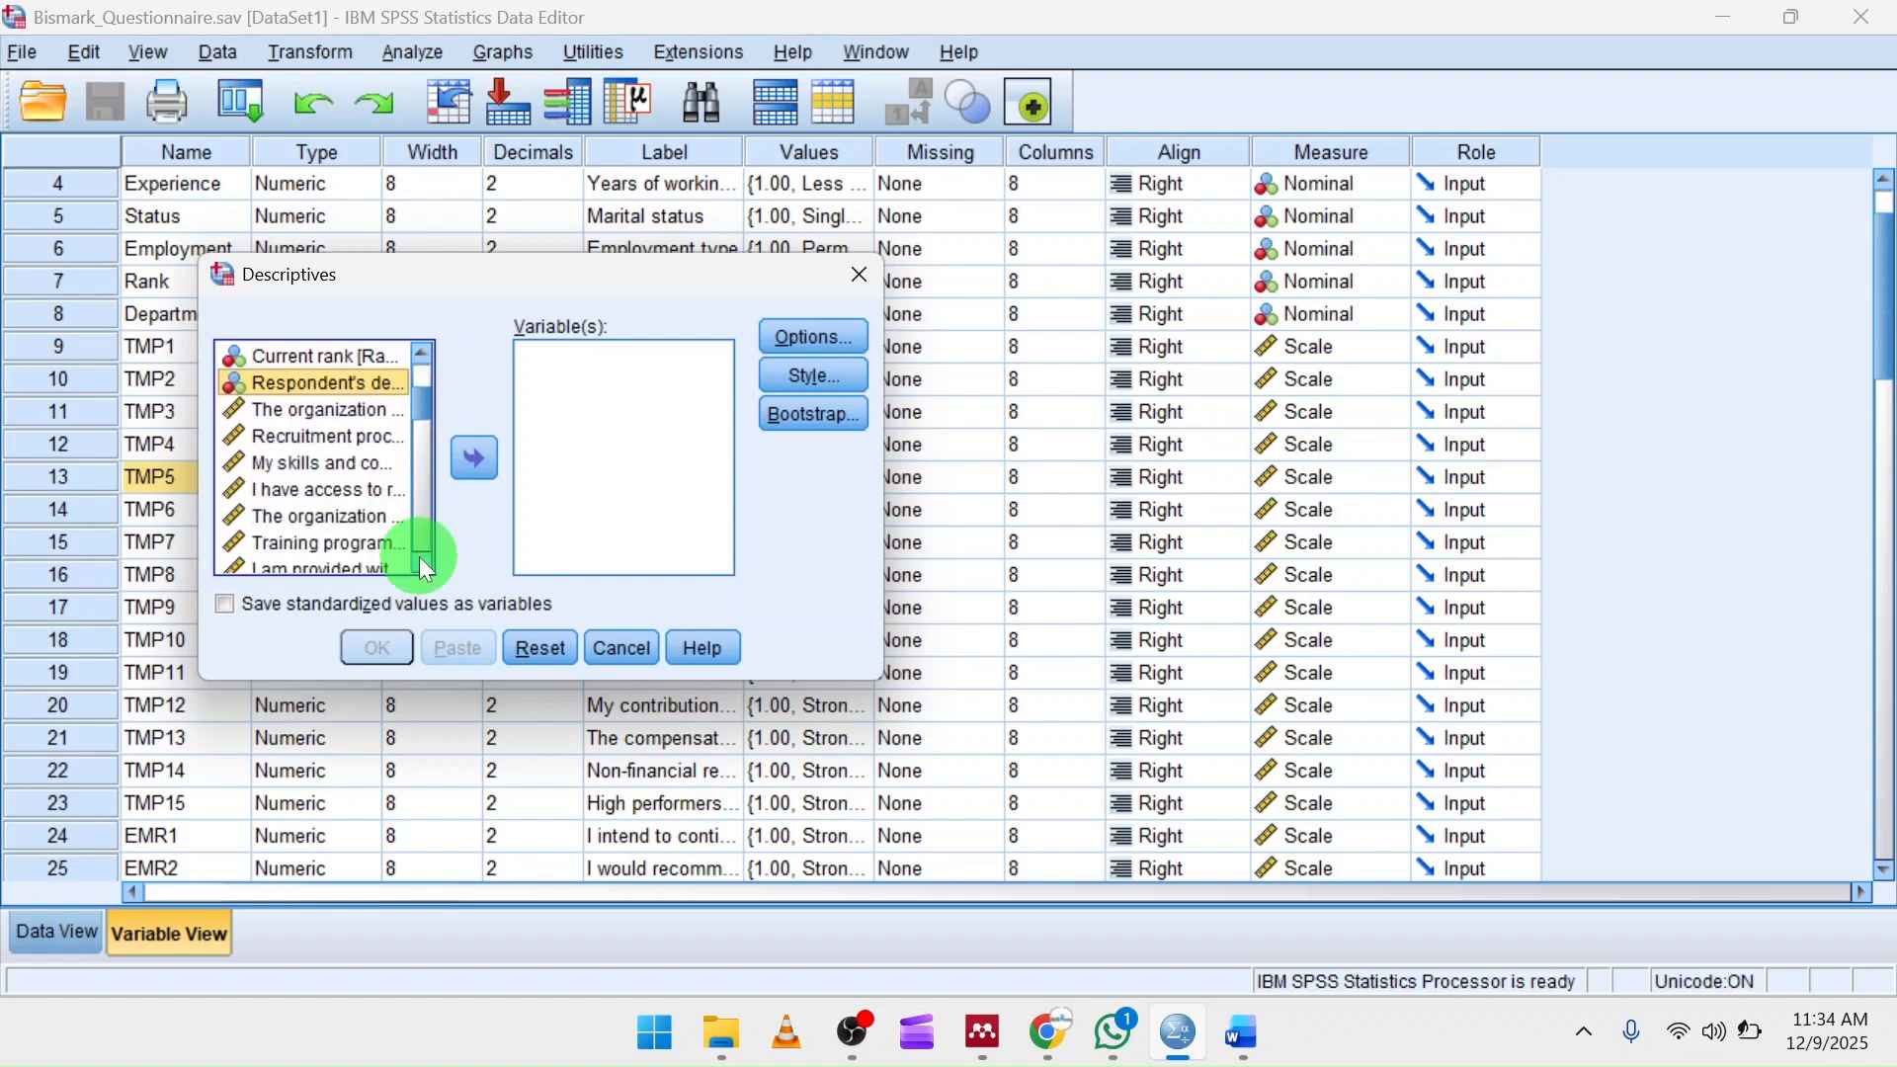
pyautogui.click(419, 556)
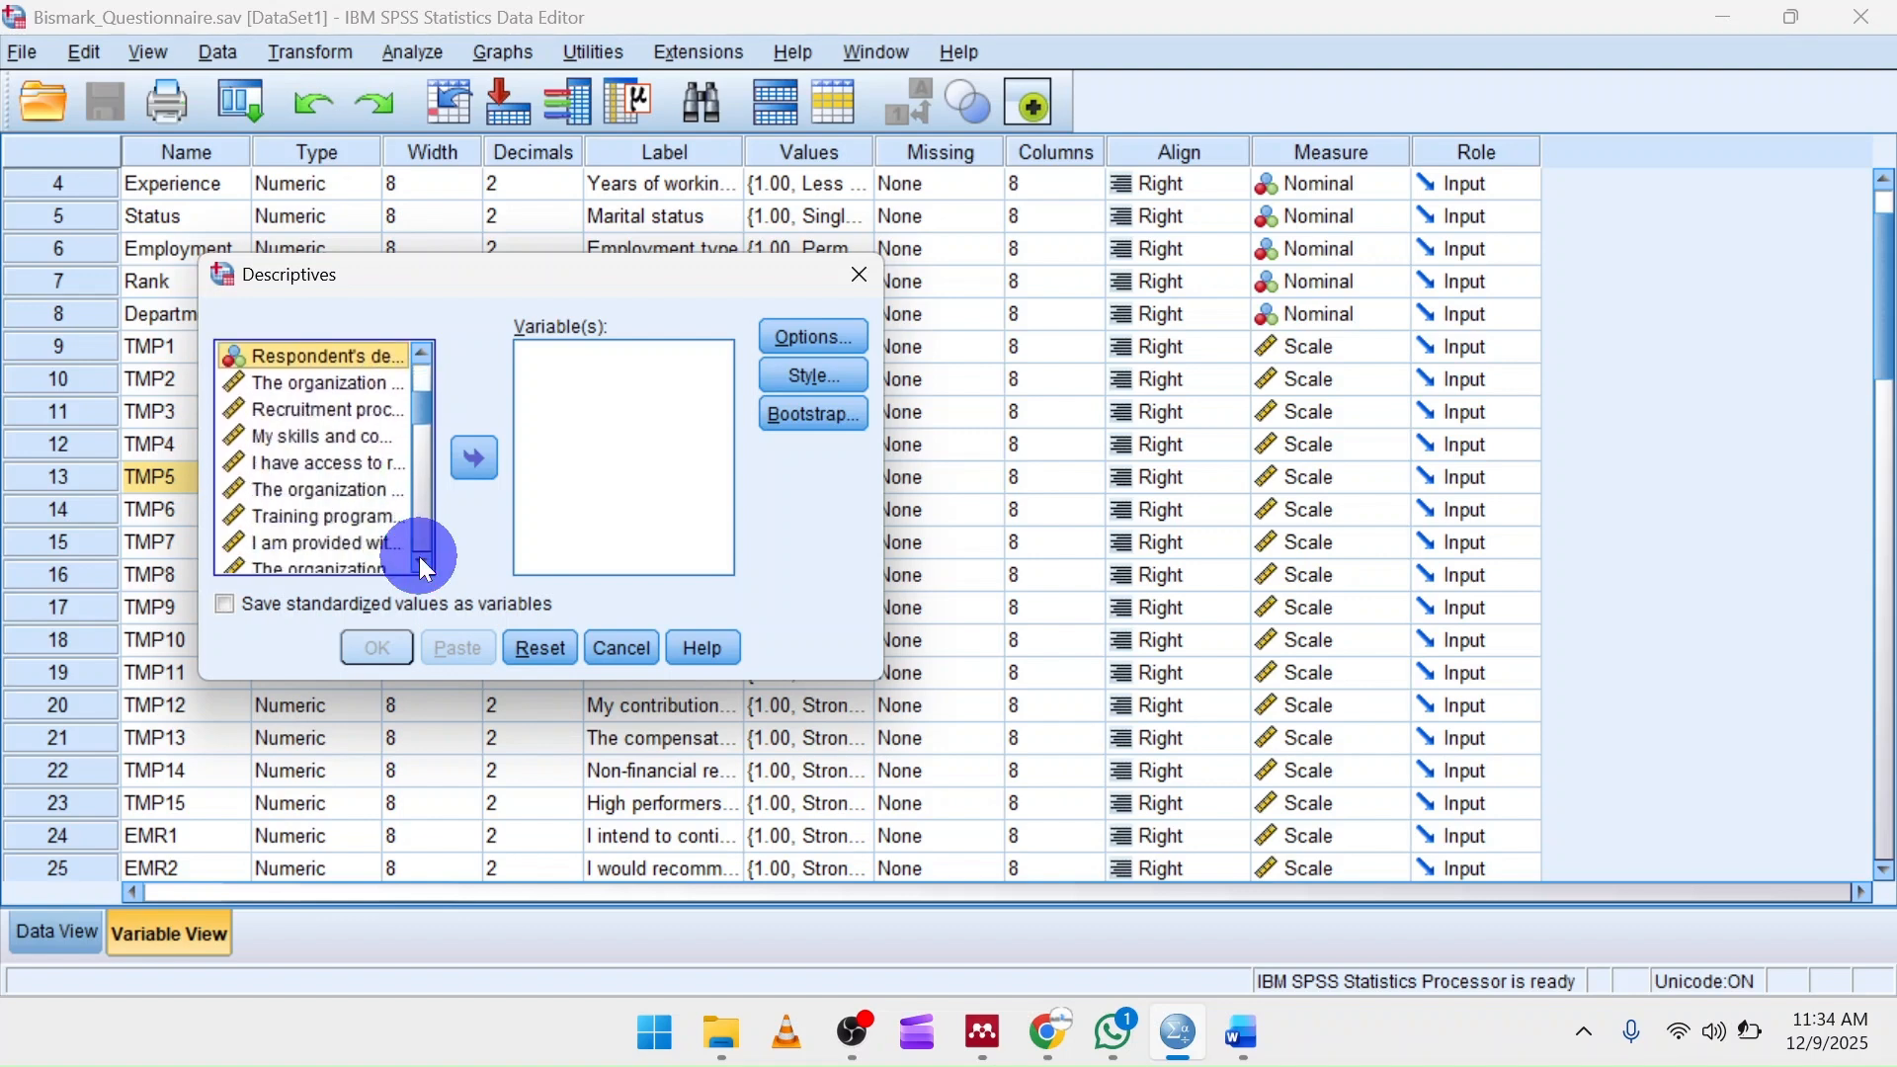
pyautogui.click(320, 385)
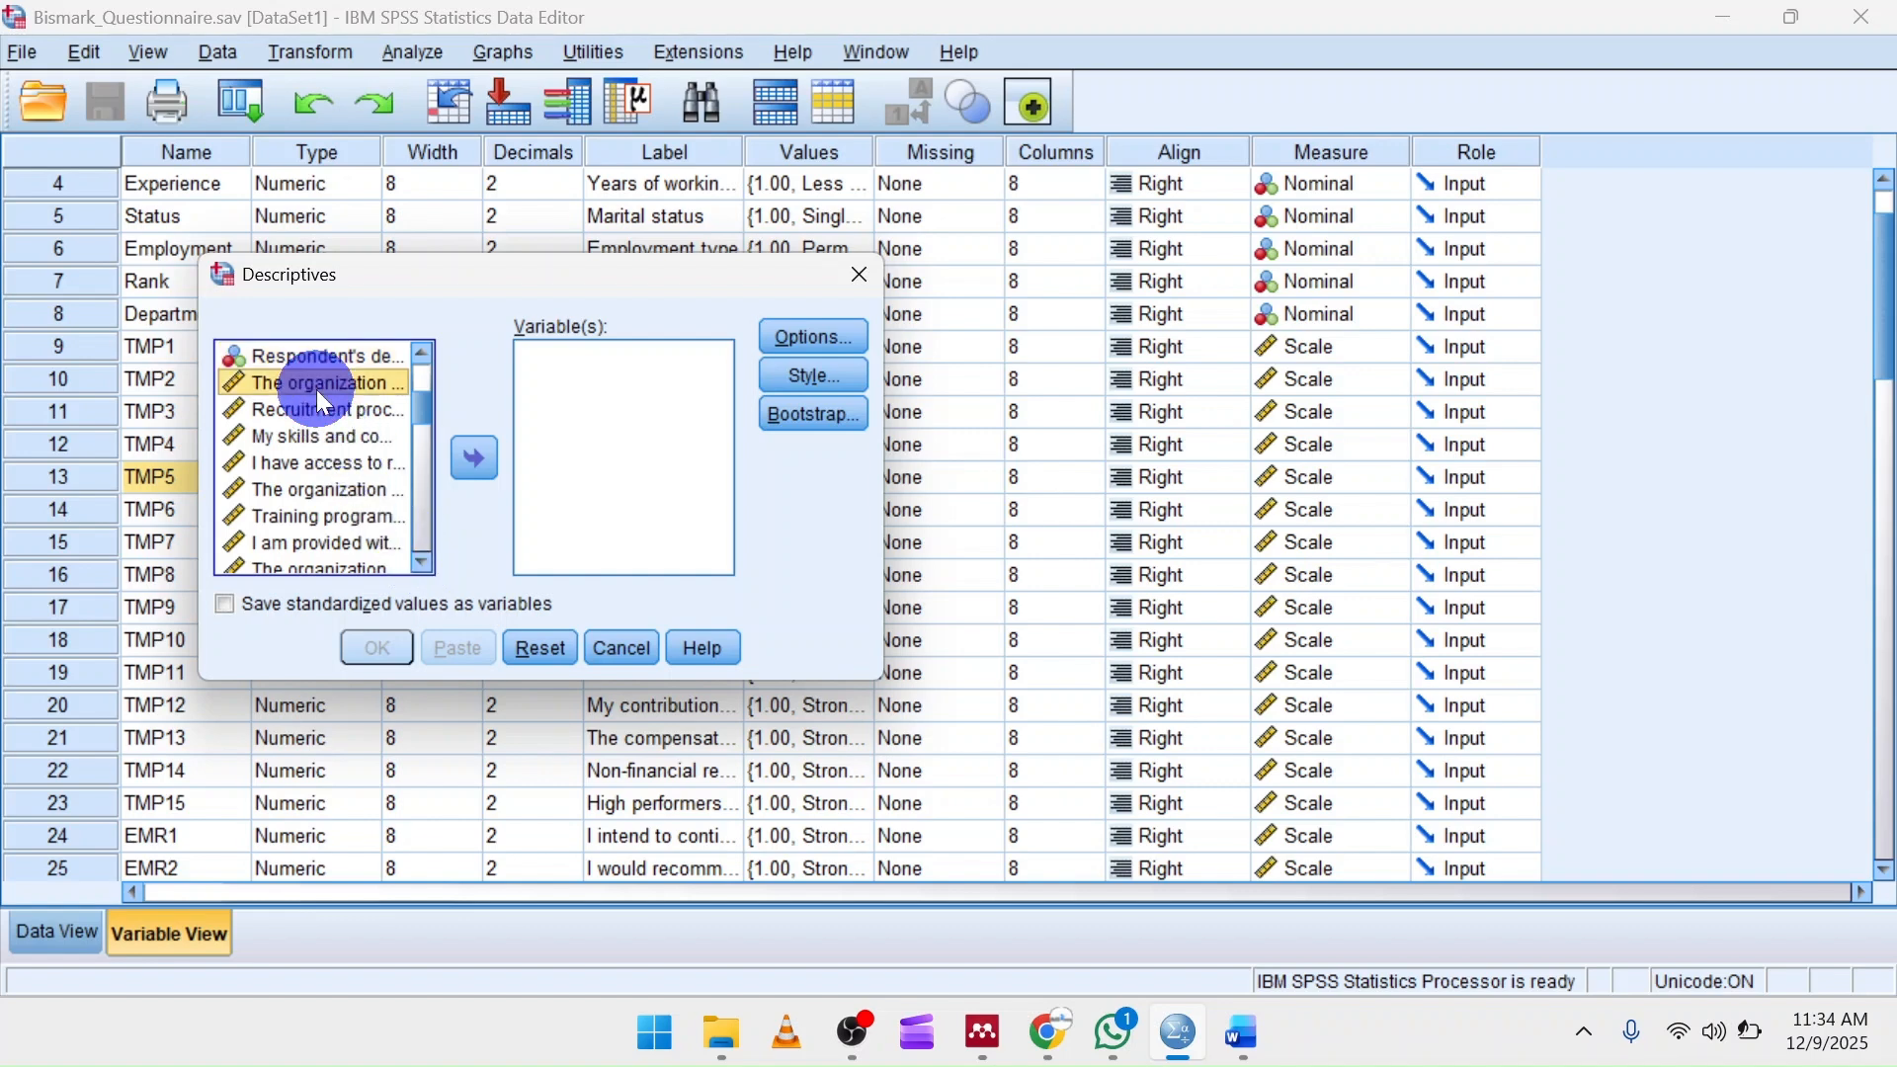
# Step: Switch to Word, review the talent management statements in the Section B table, and return to the Descriptives variable list in SPSS
pyautogui.click(1242, 1035)
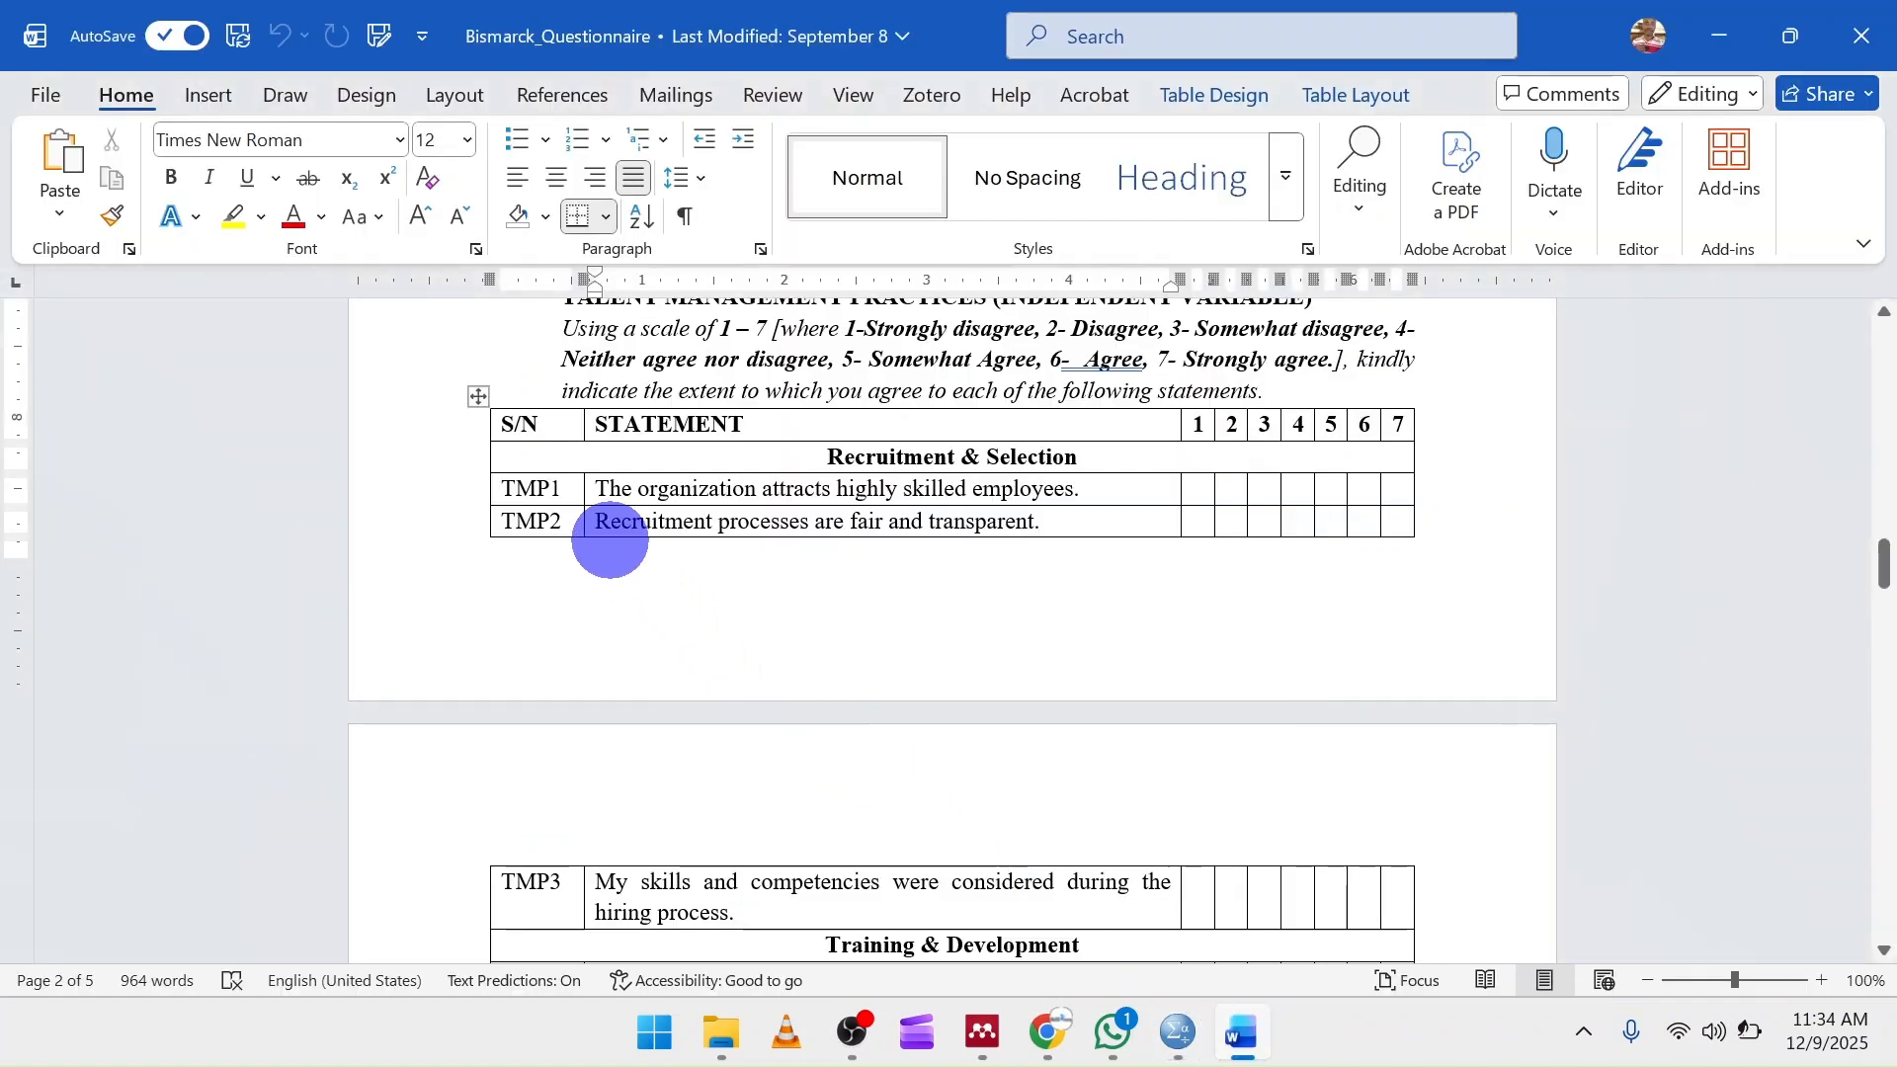
pyautogui.scroll(3, 596, 515)
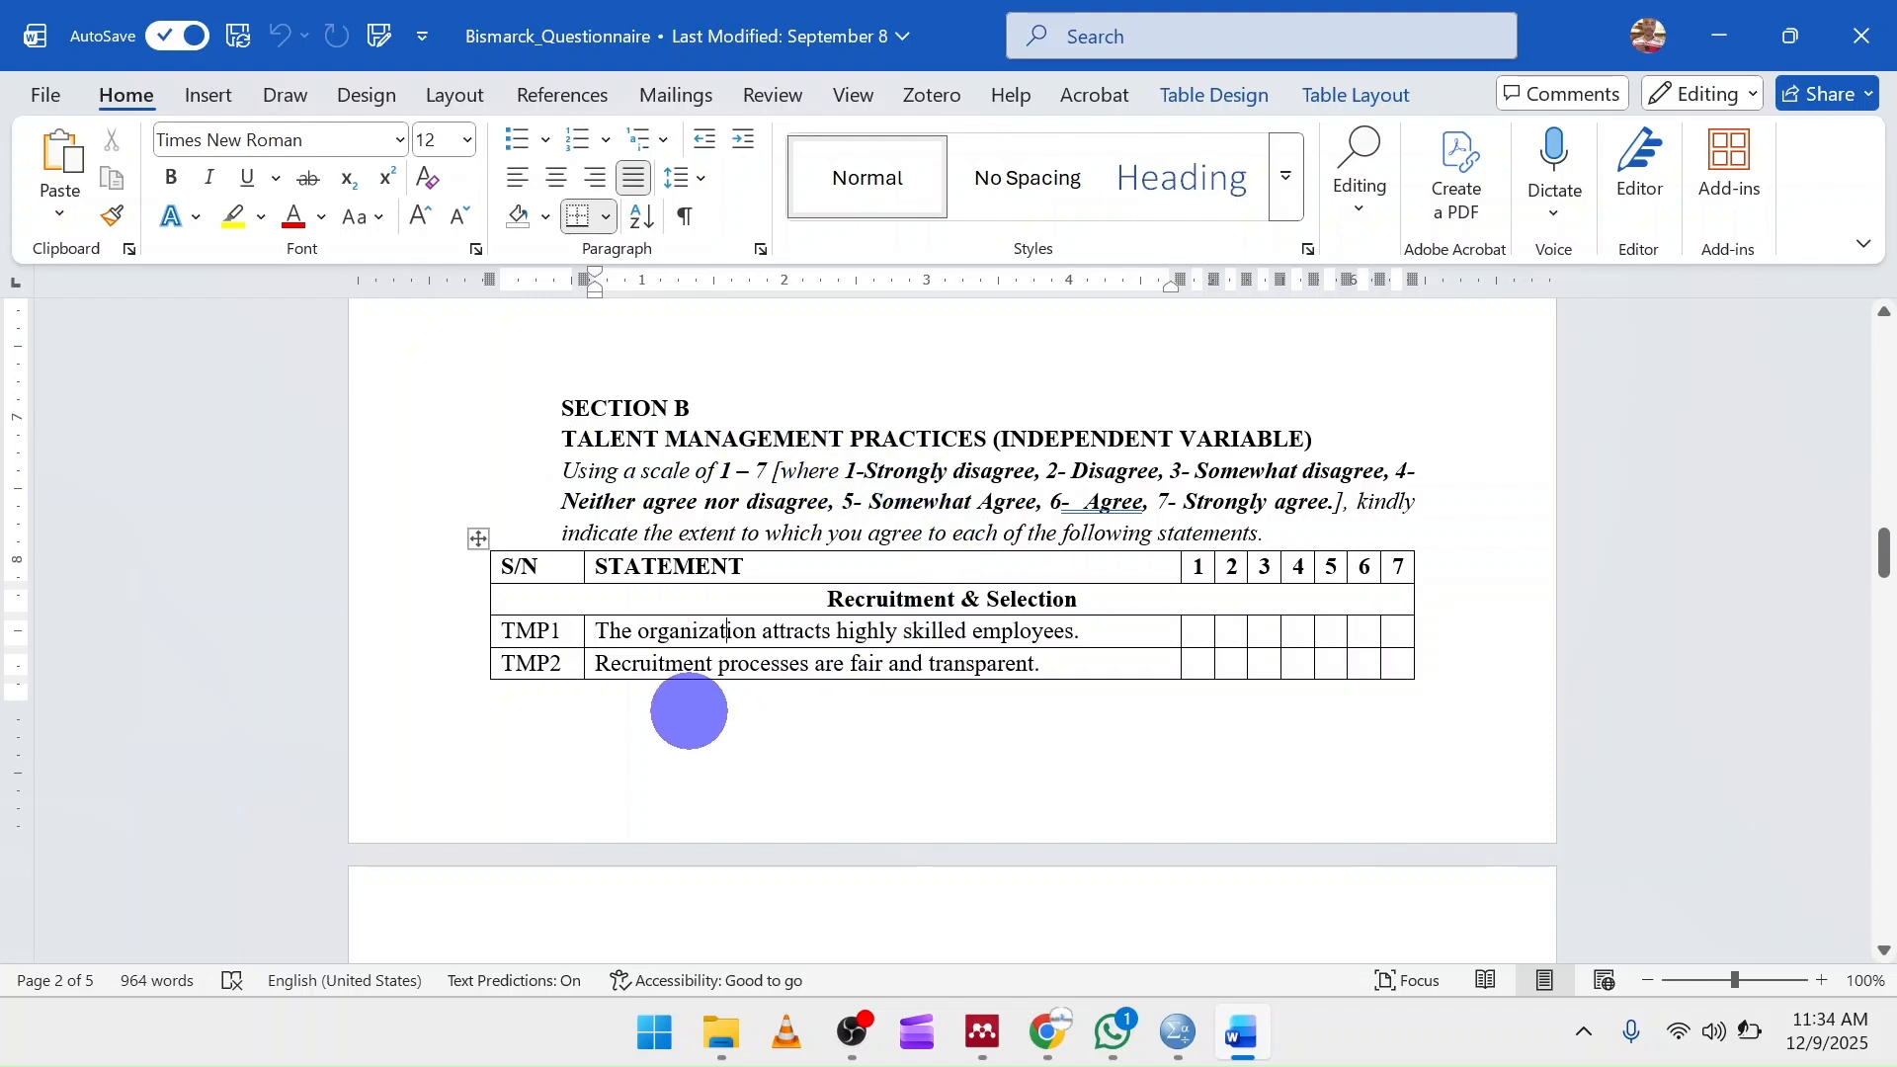
pyautogui.scroll(-15, 686, 707)
pyautogui.scroll(-6, 679, 700)
pyautogui.scroll(19, 679, 699)
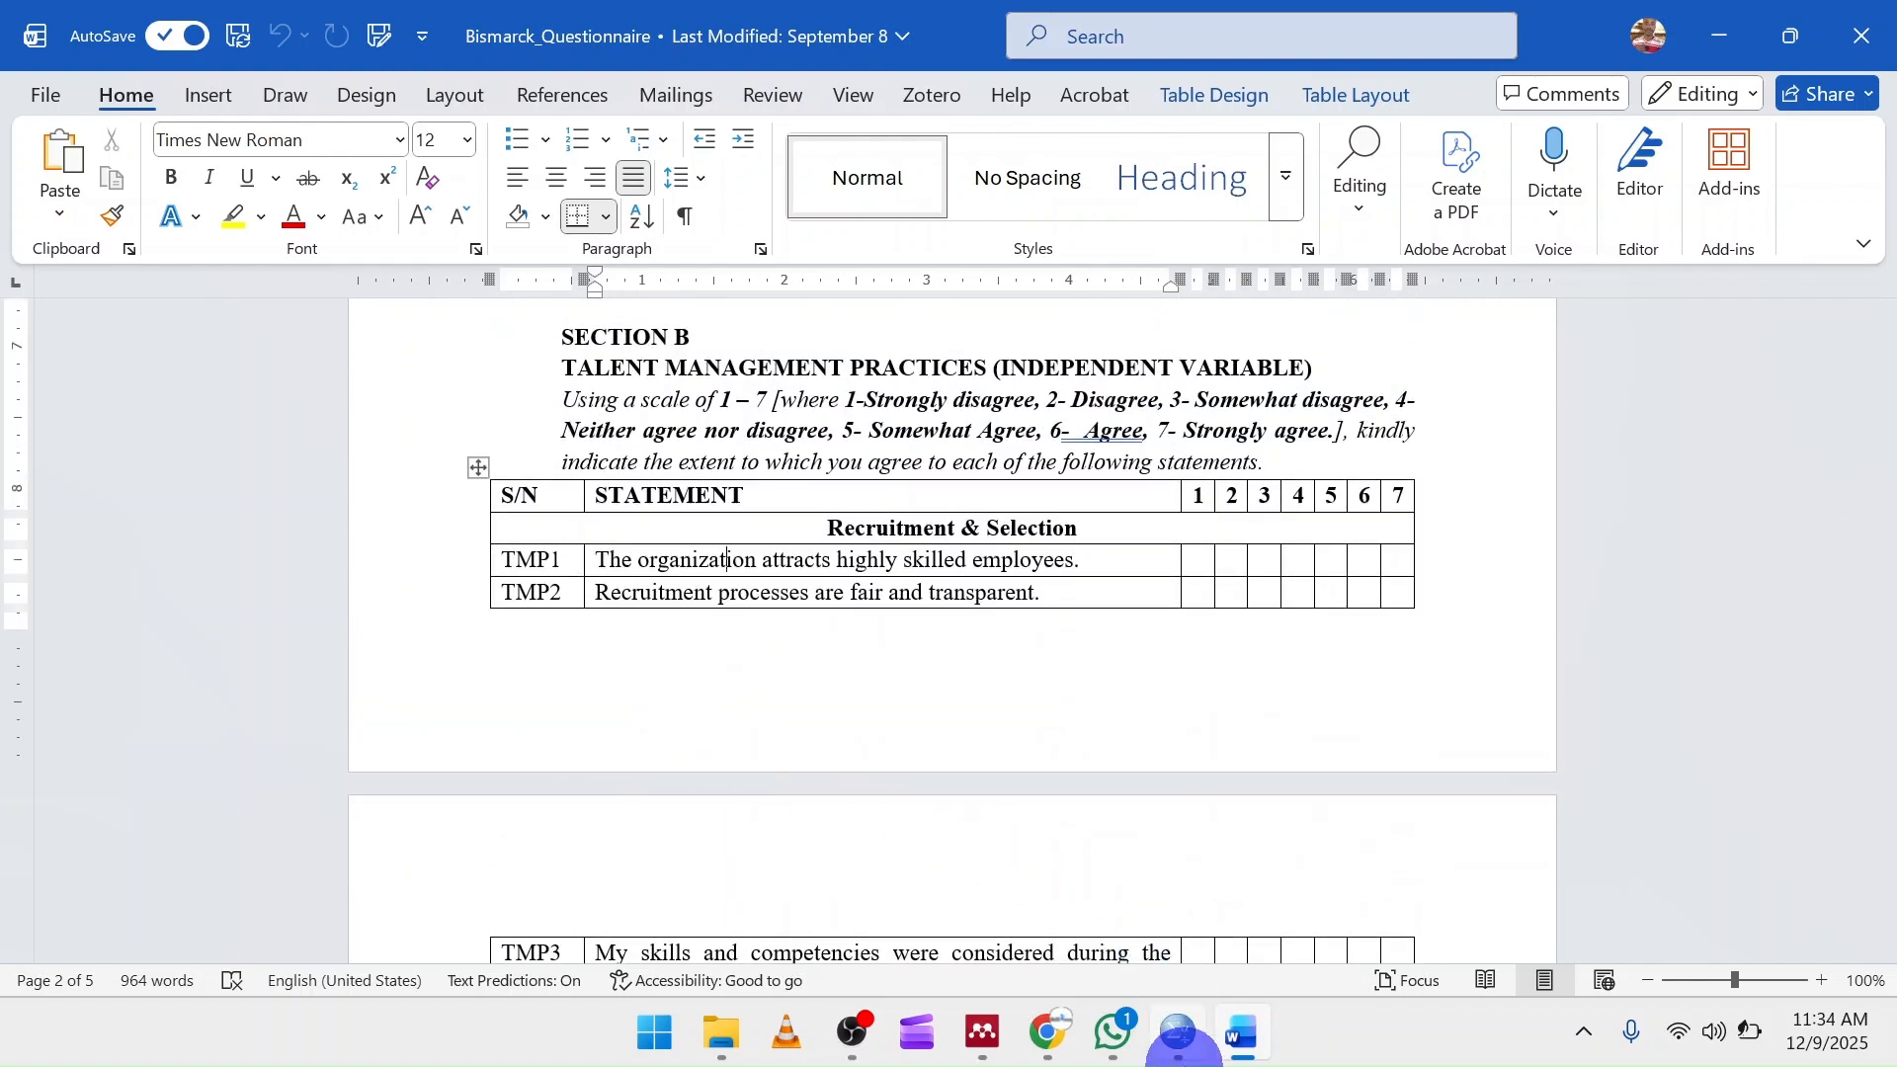
pyautogui.click(1178, 1032)
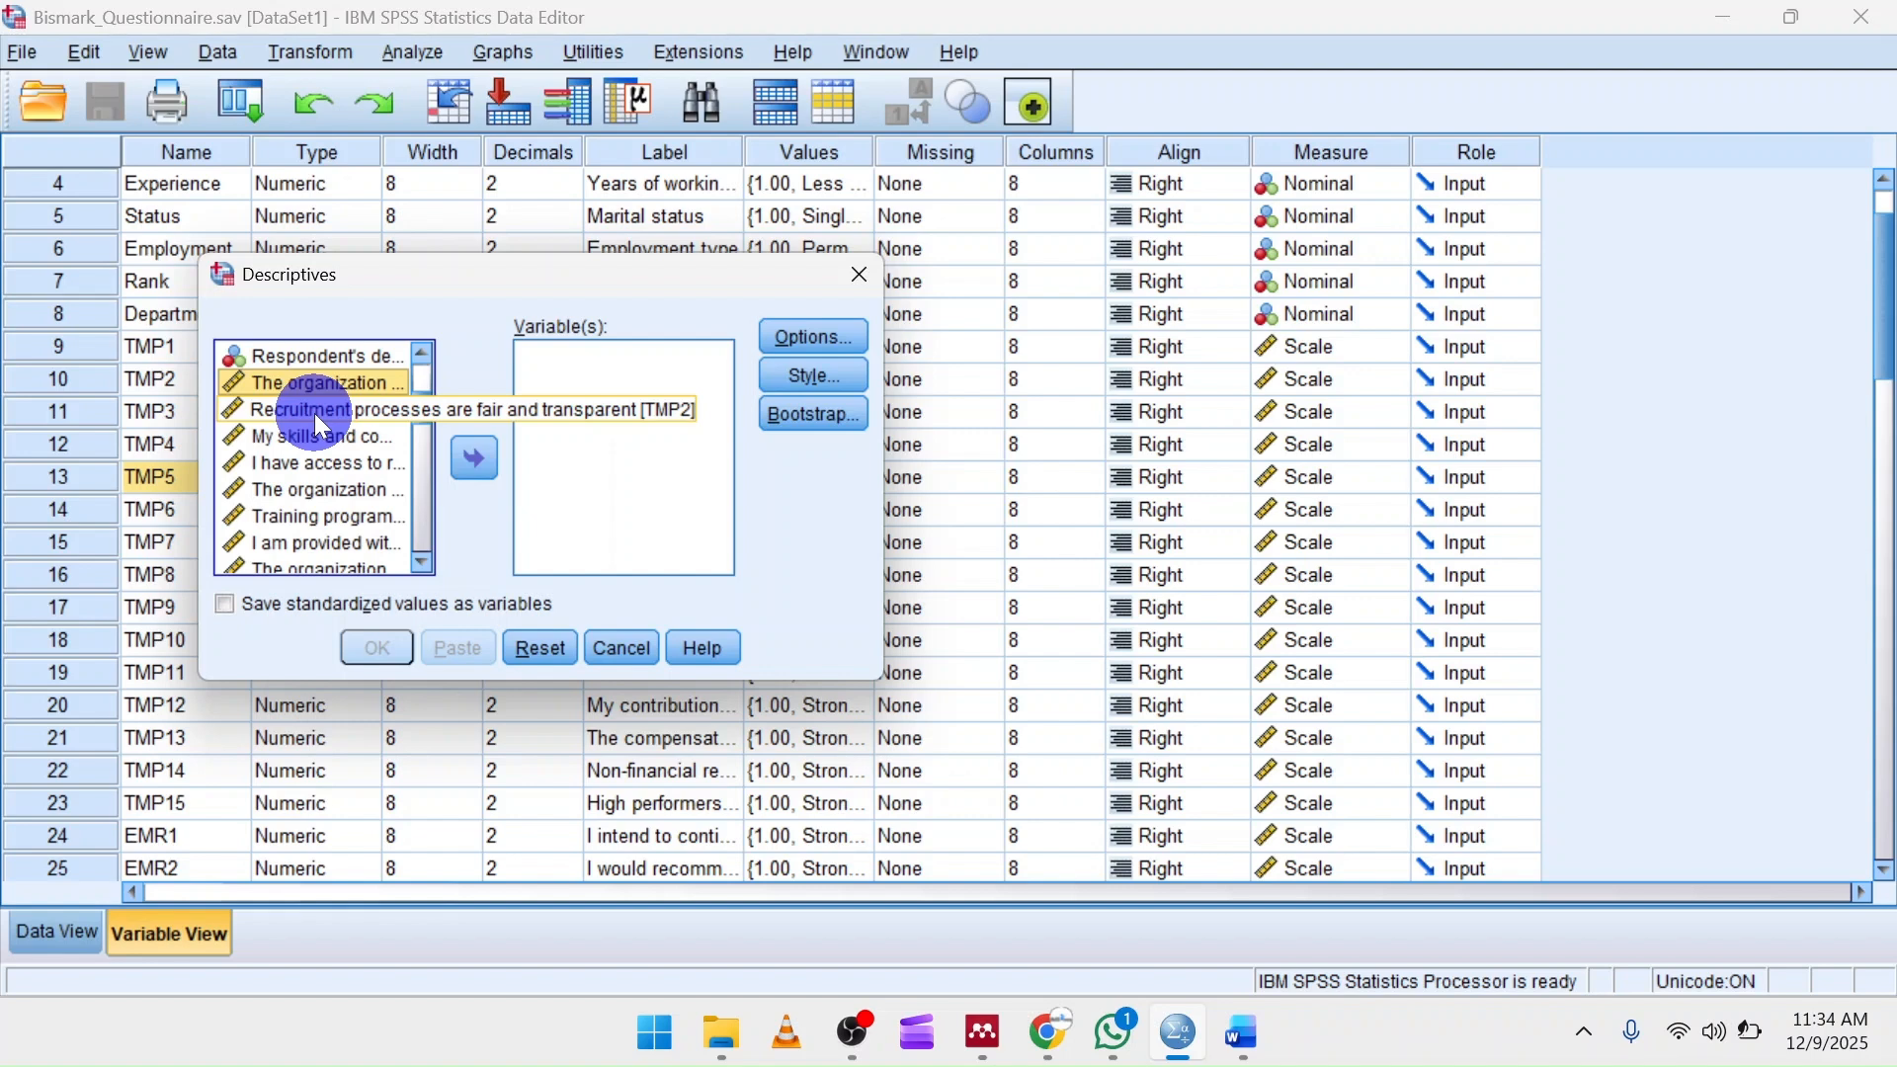
# Step: Switch to Word and check the Section B heading TALENT MANAGEMENT PRACTICES and its first statement, TMP1
pyautogui.click(1241, 1037)
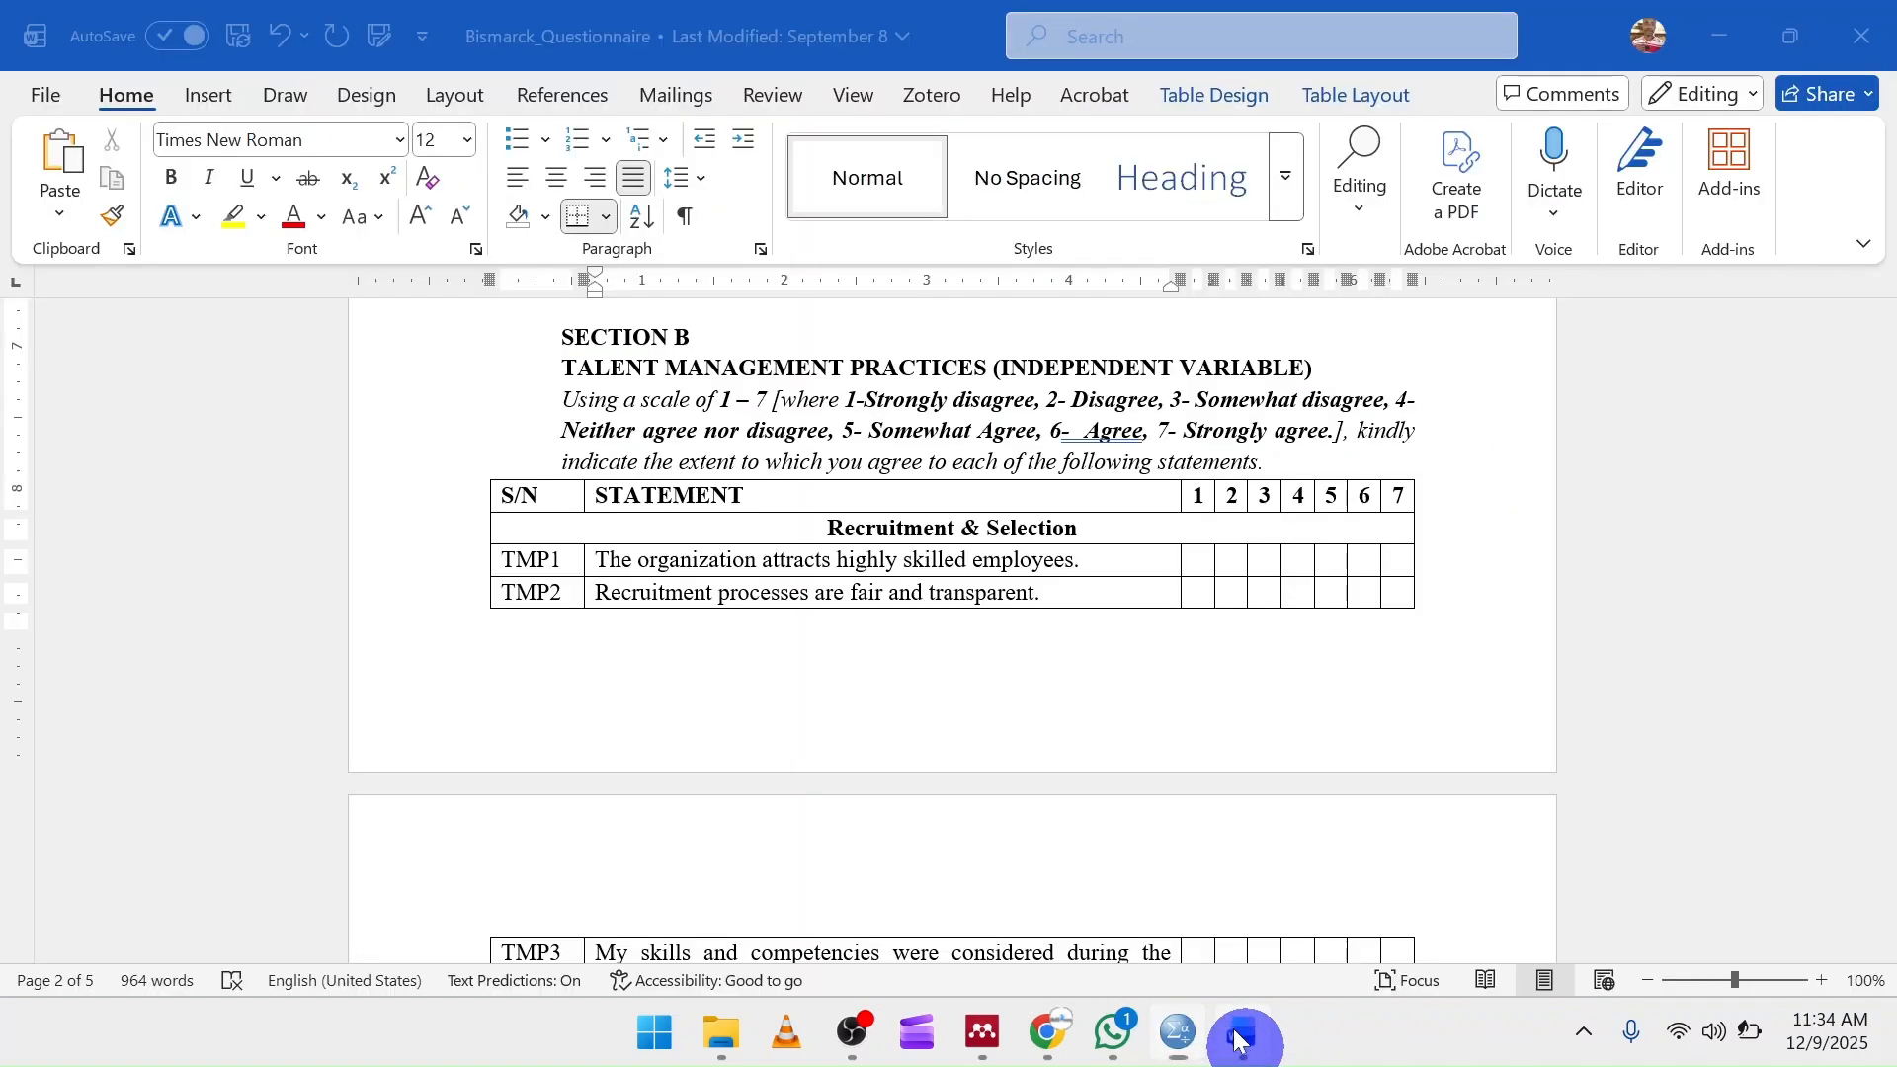
pyautogui.click(573, 379)
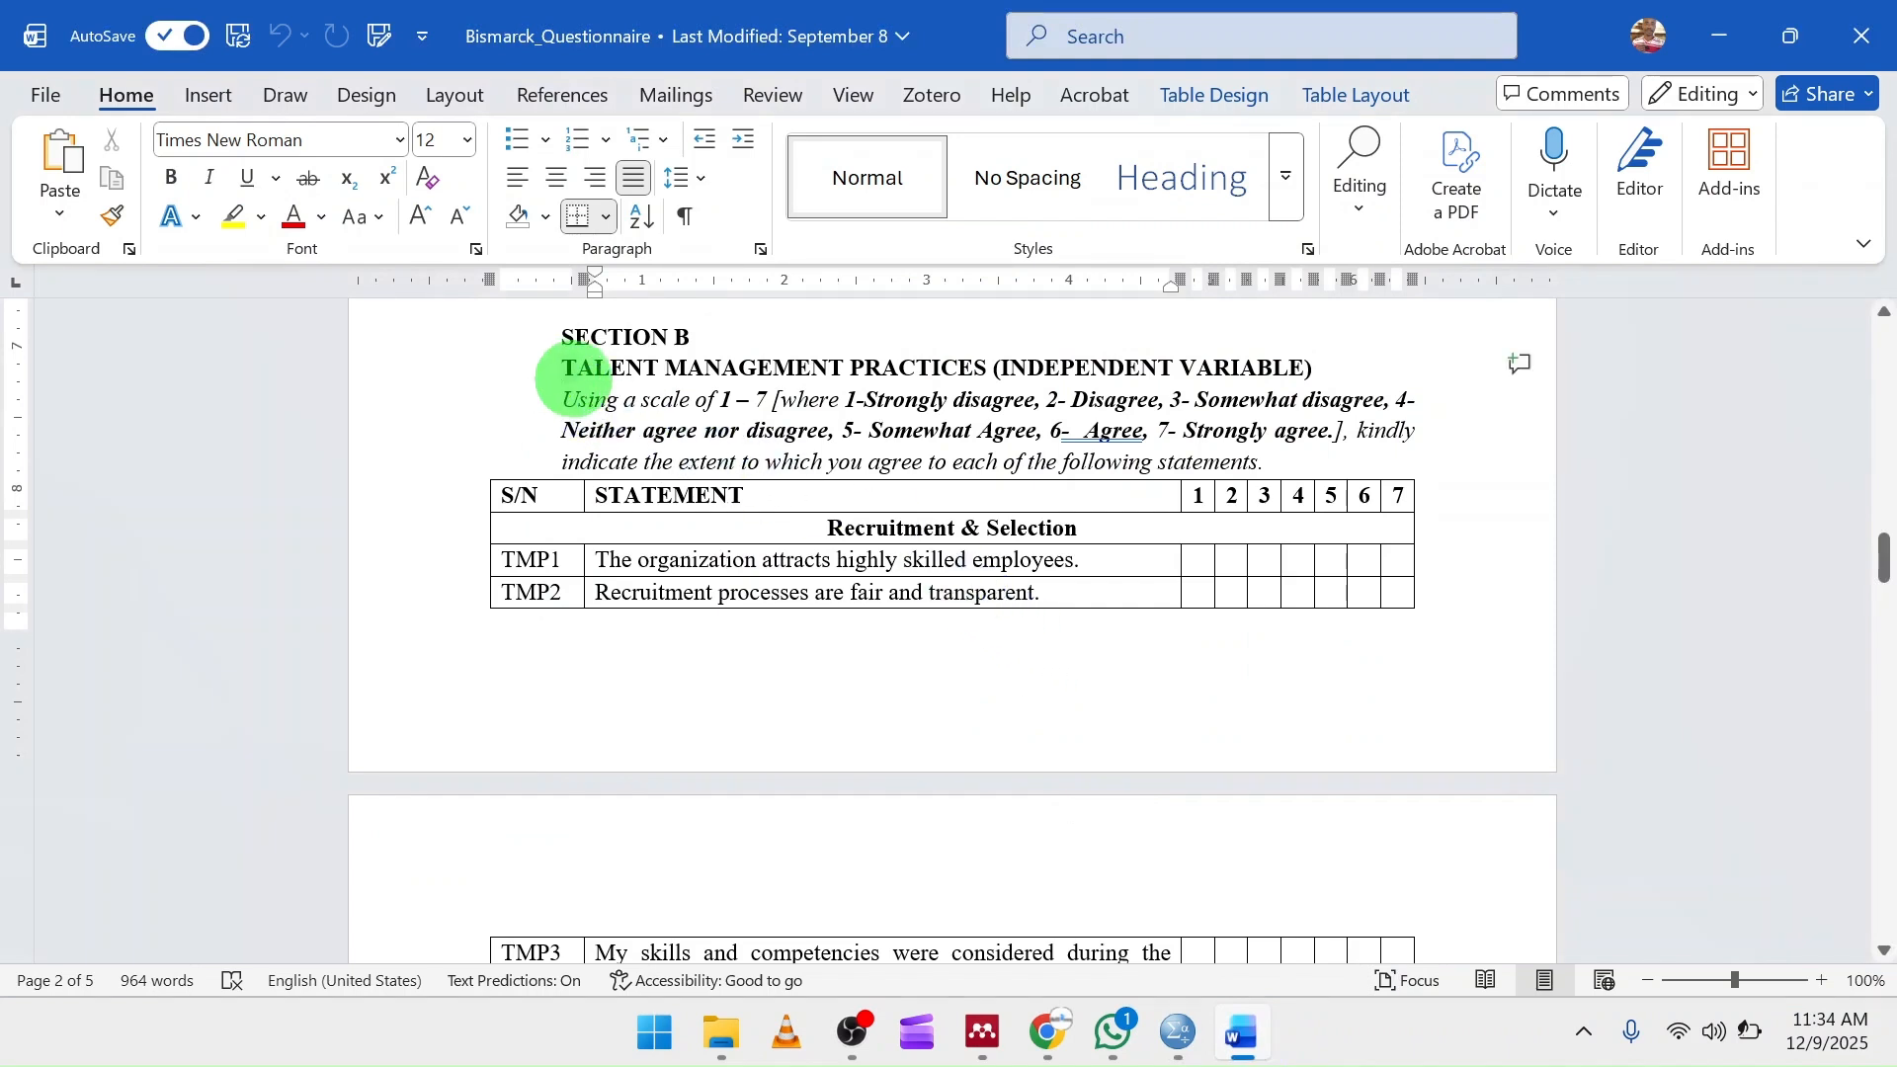
pyautogui.moveTo(574, 379); pyautogui.dragTo(949, 374)
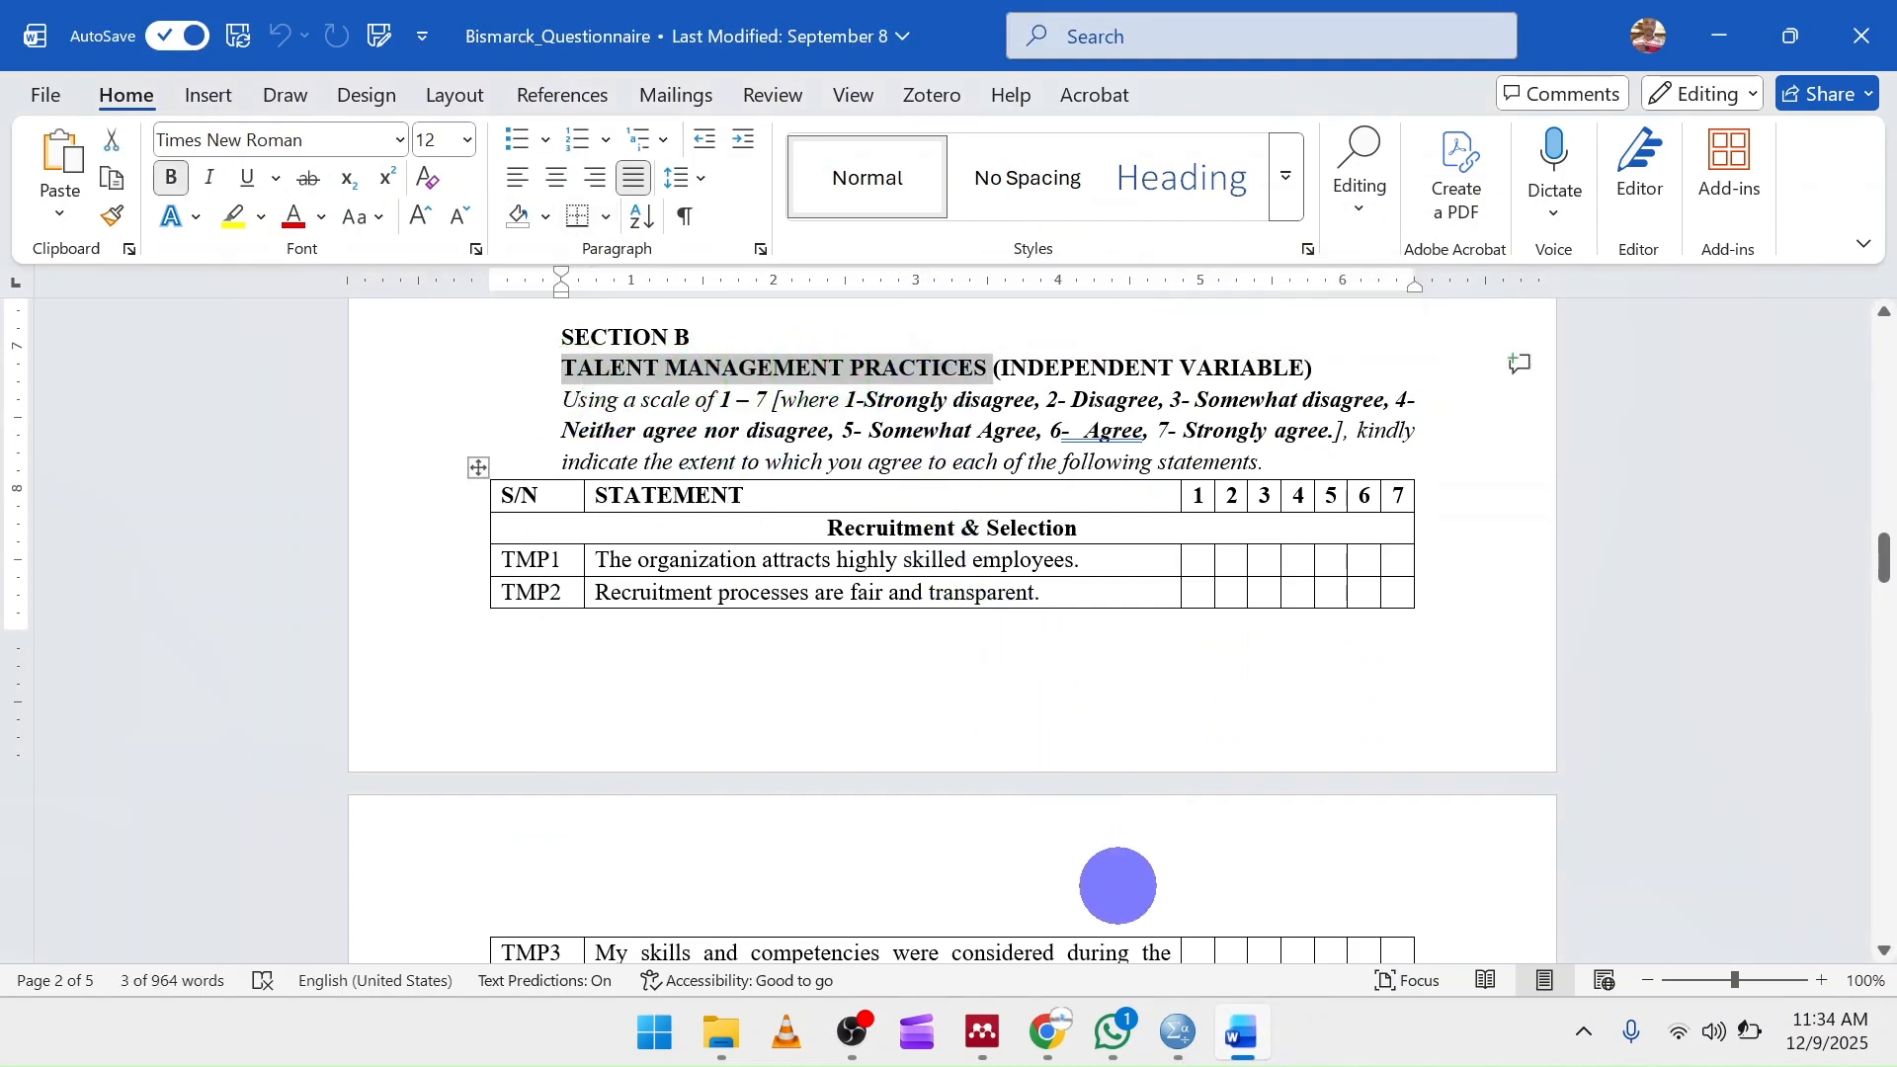
pyautogui.click(605, 563)
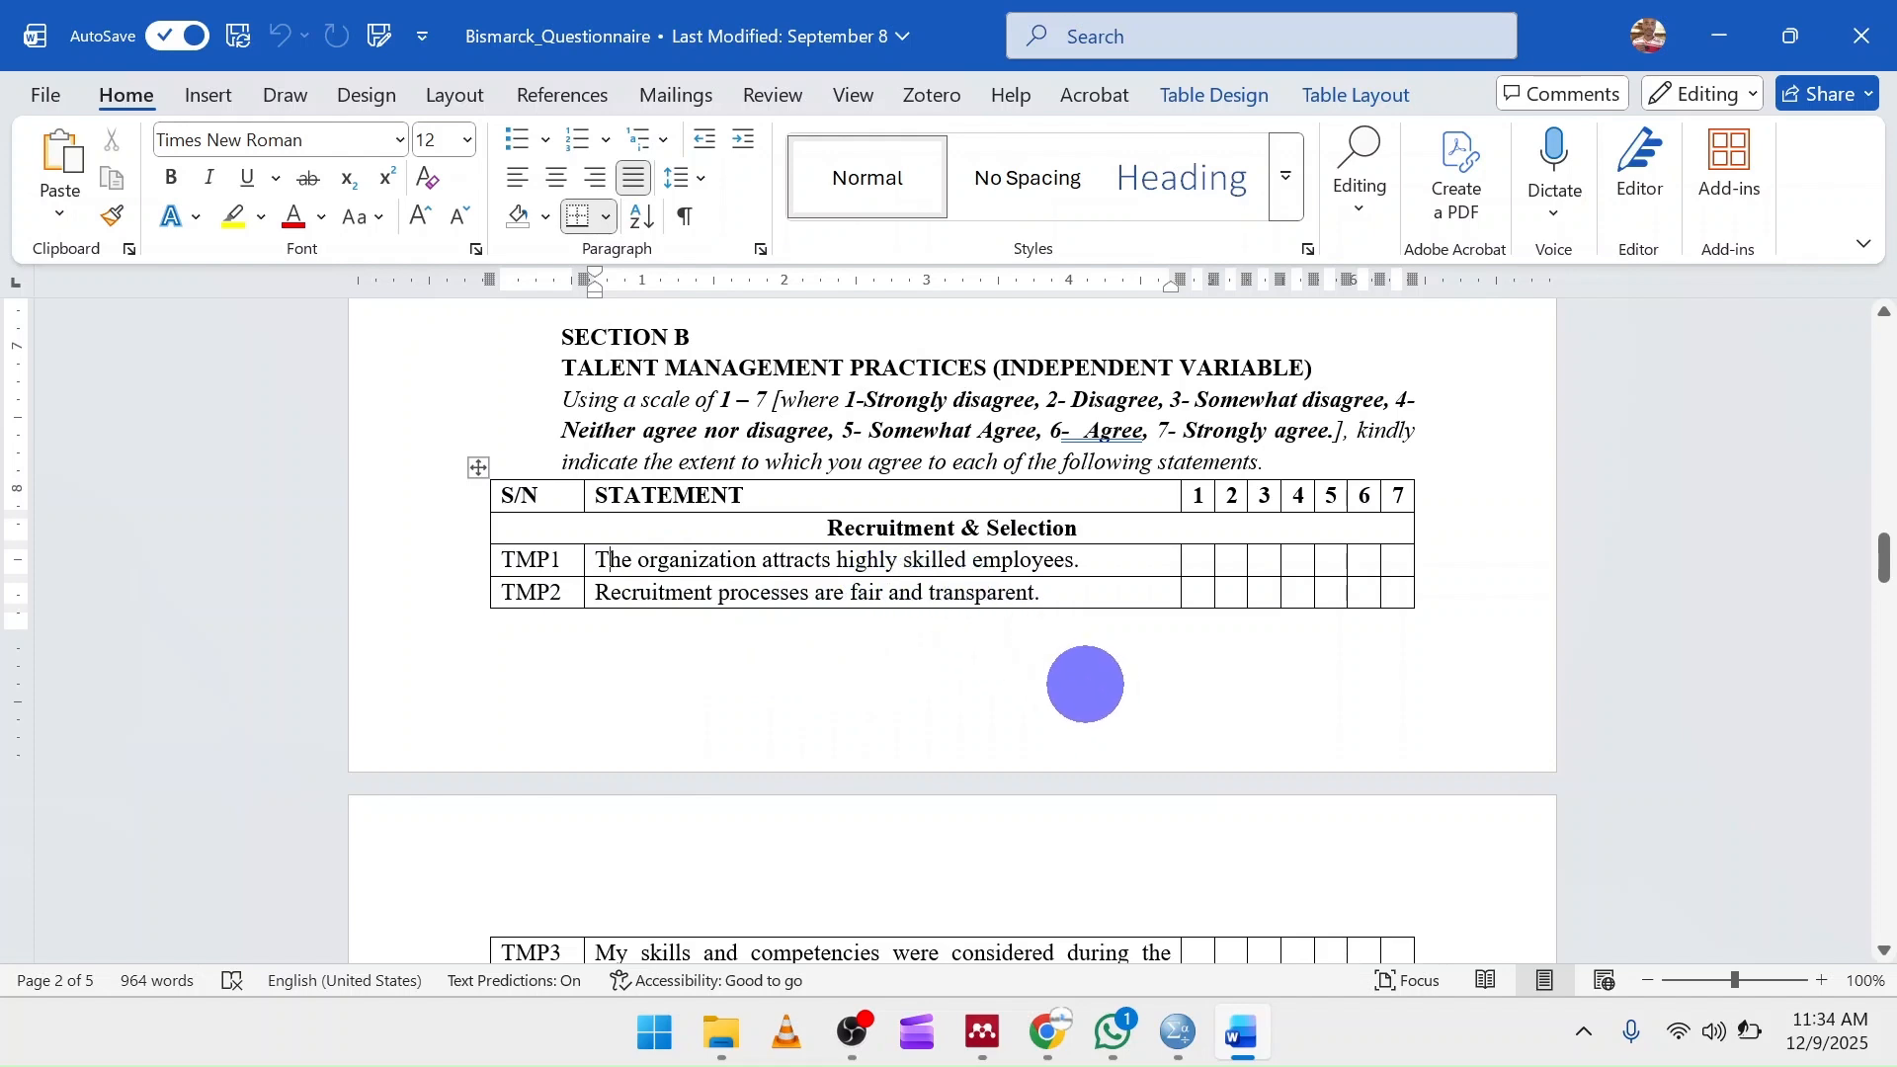
# Step: Switch to SPSS, select all talent management items from TMP1 to TMP15, and add them to the Descriptives analysis variables
pyautogui.click(1175, 1032)
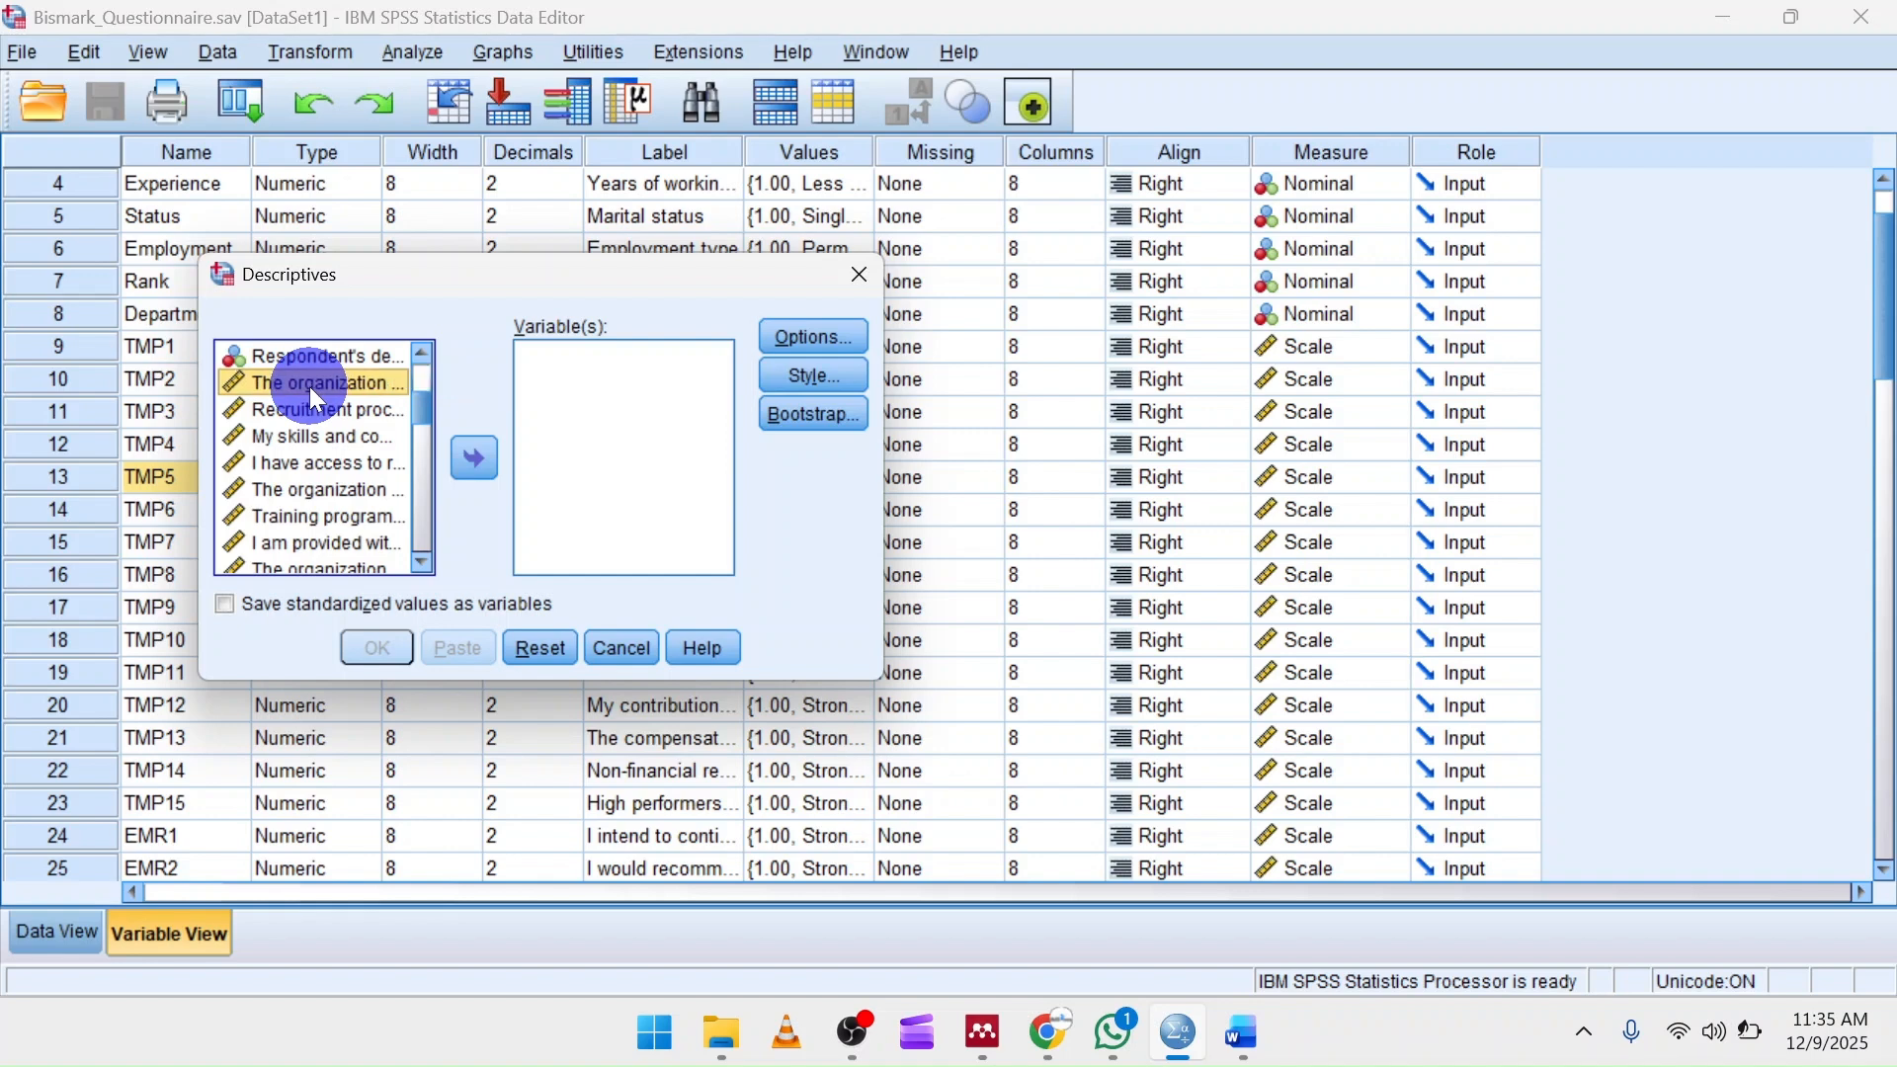
pyautogui.click(305, 412)
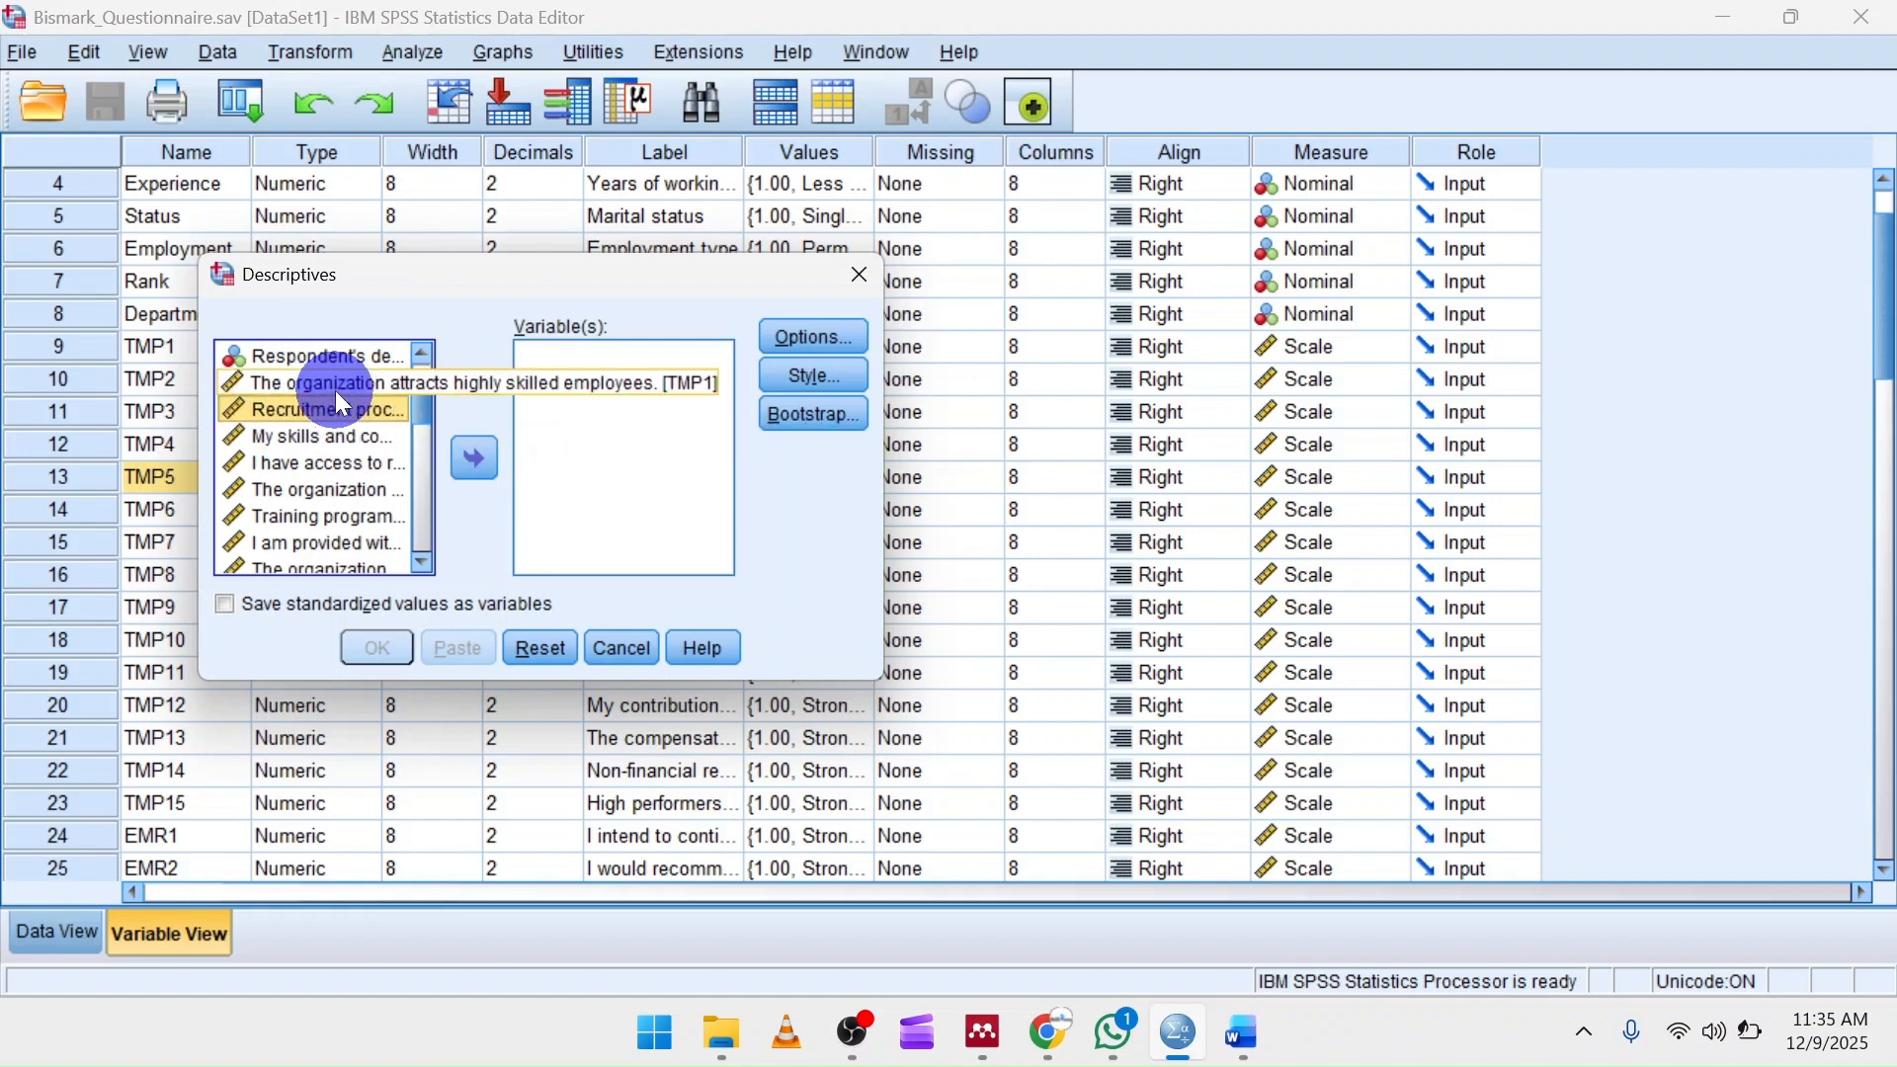
pyautogui.click(337, 383)
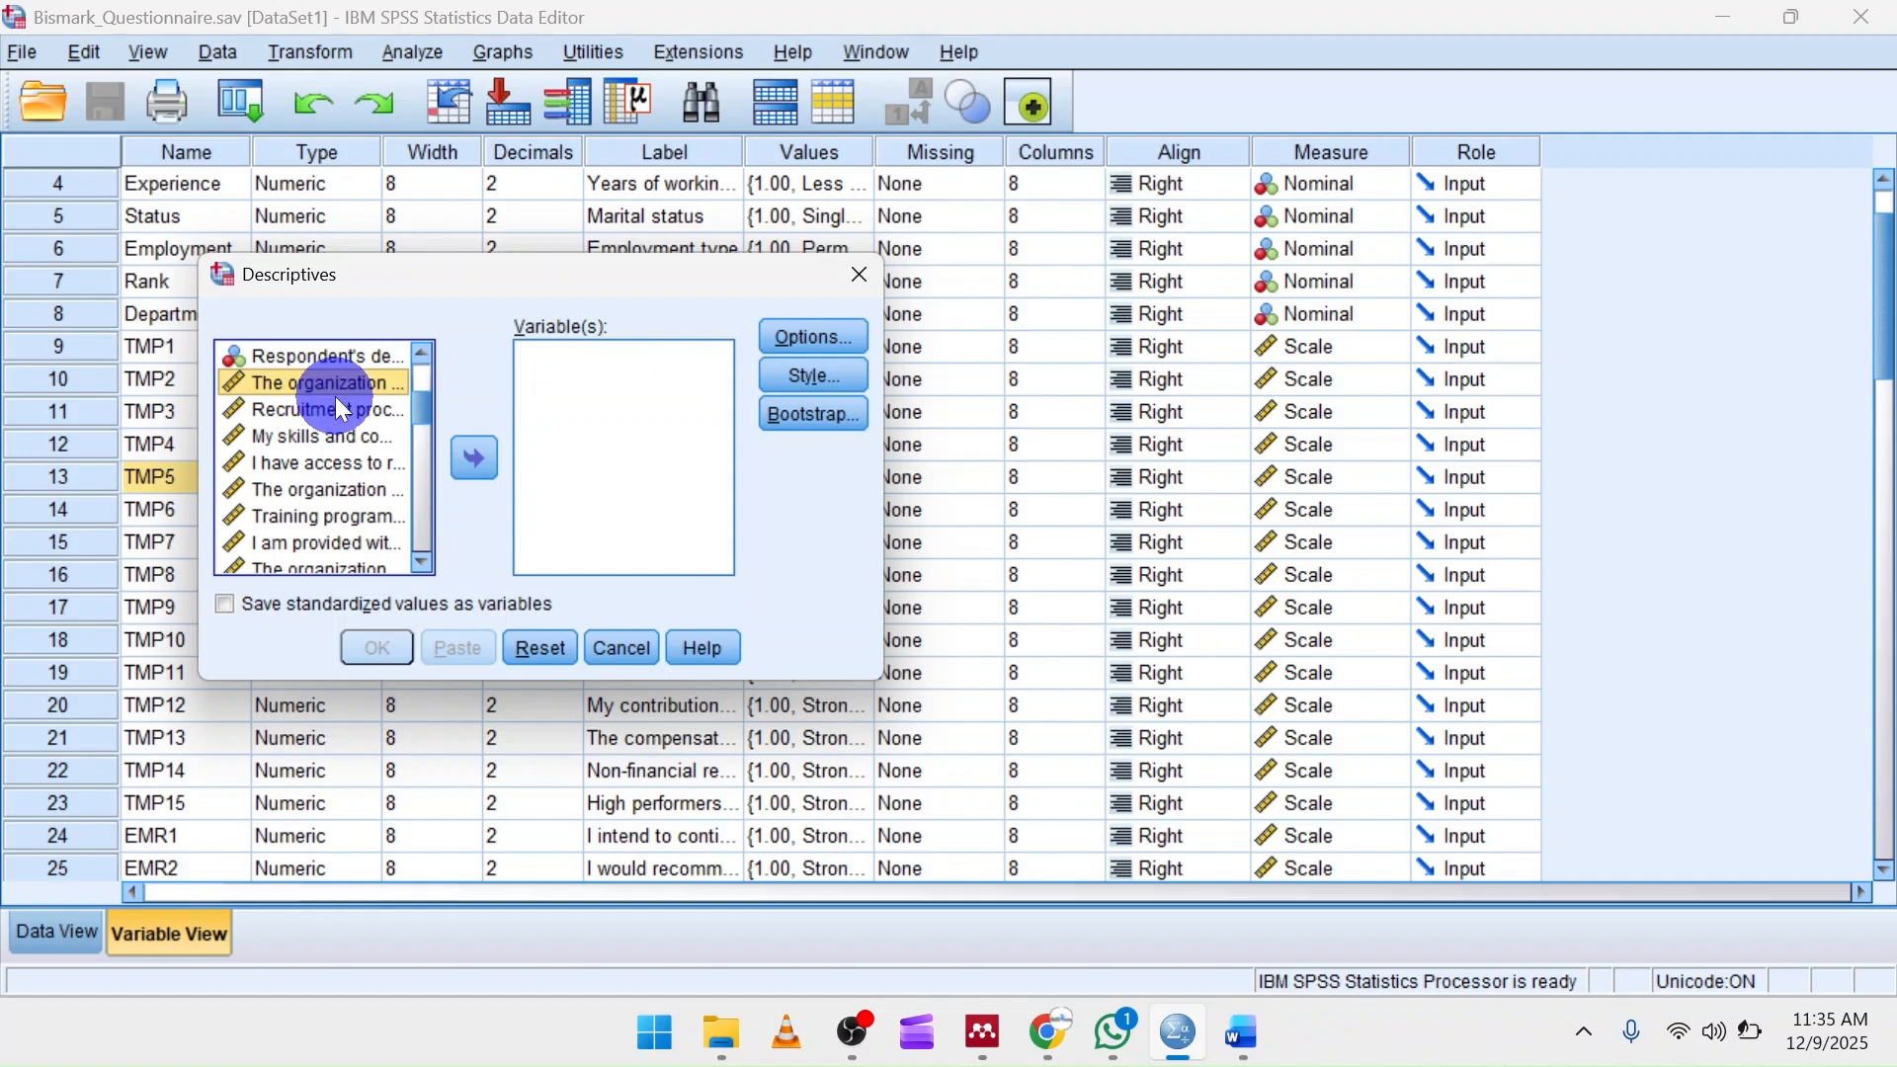
pyautogui.keyDown('shift'); pyautogui.click(341, 409); pyautogui.keyUp('shift')
pyautogui.keyDown('shift'); pyautogui.click(337, 437); pyautogui.keyUp('shift')
pyautogui.keyDown('shift'); pyautogui.click(335, 460); pyautogui.keyUp('shift')
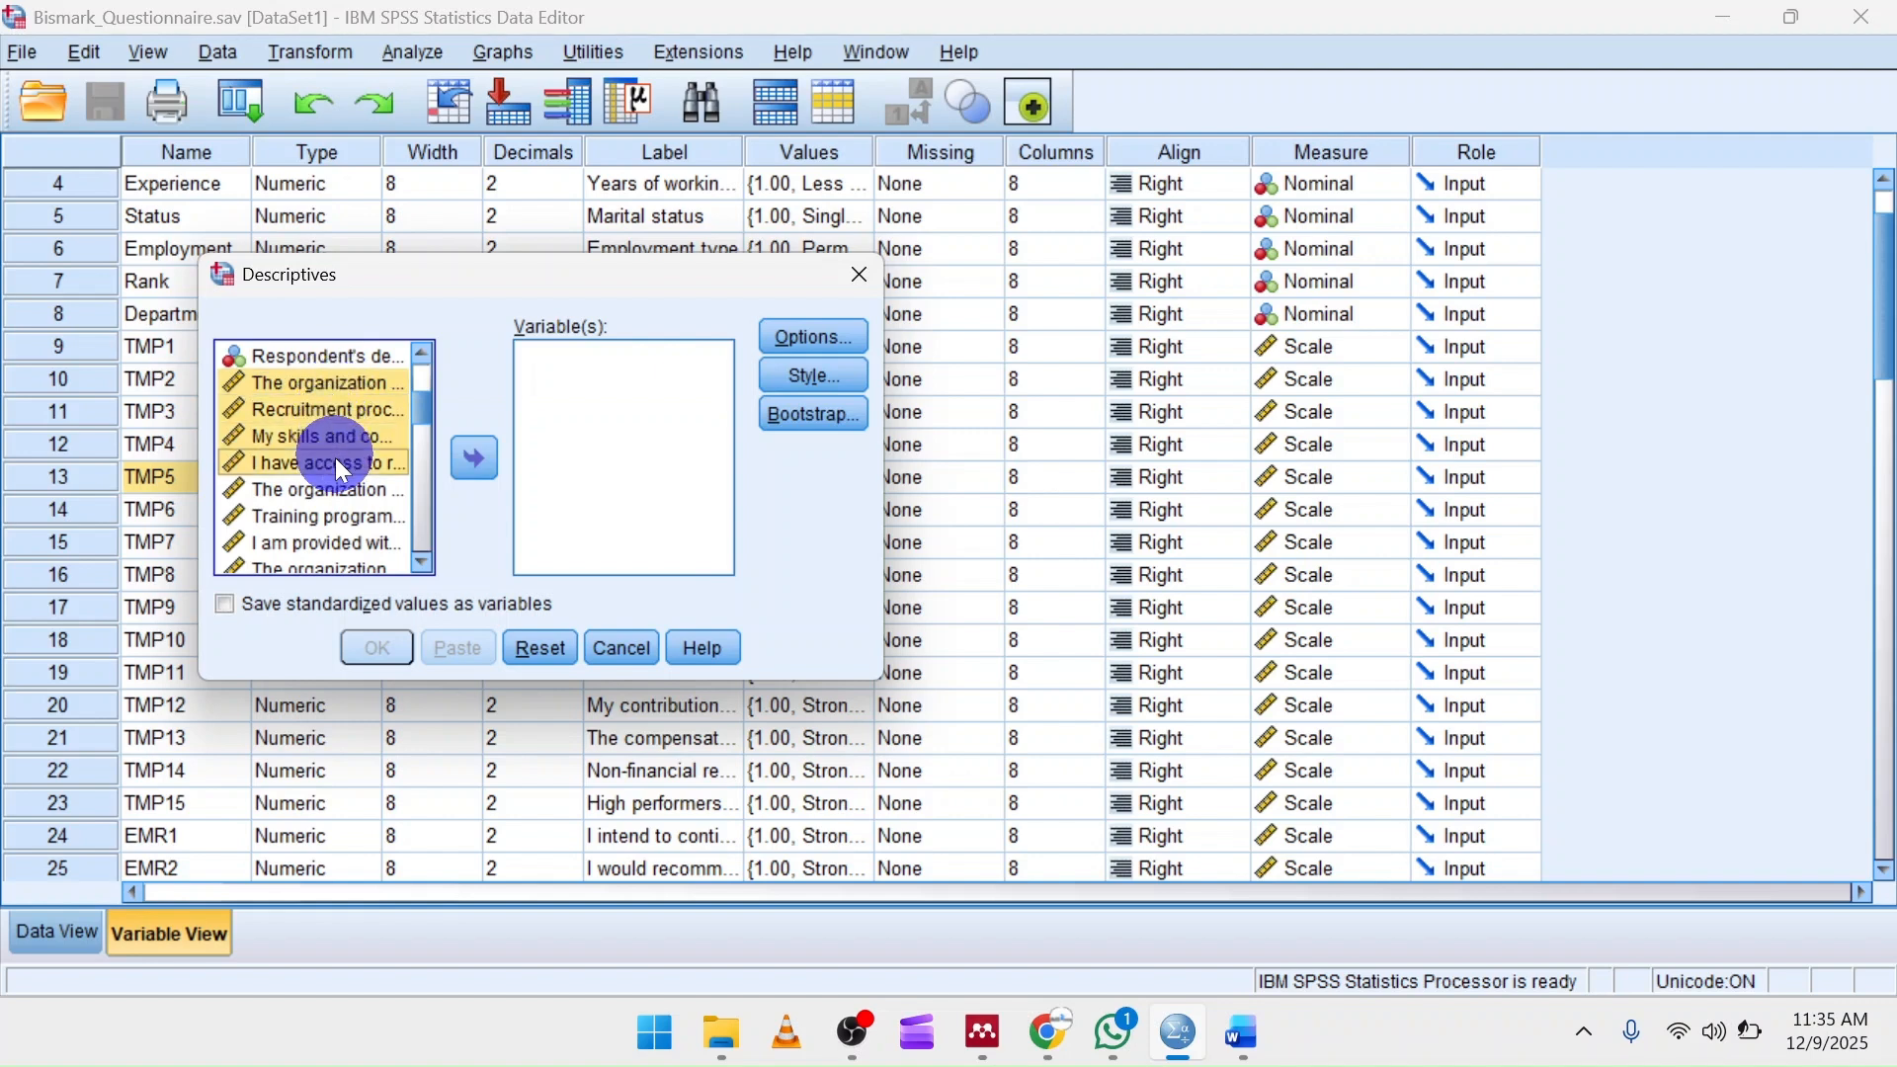
pyautogui.keyDown('shift'); pyautogui.click(334, 483); pyautogui.keyUp('shift')
pyautogui.keyDown('shift'); pyautogui.click(337, 508); pyautogui.keyUp('shift')
pyautogui.keyDown('shift'); pyautogui.click(339, 534); pyautogui.keyUp('shift')
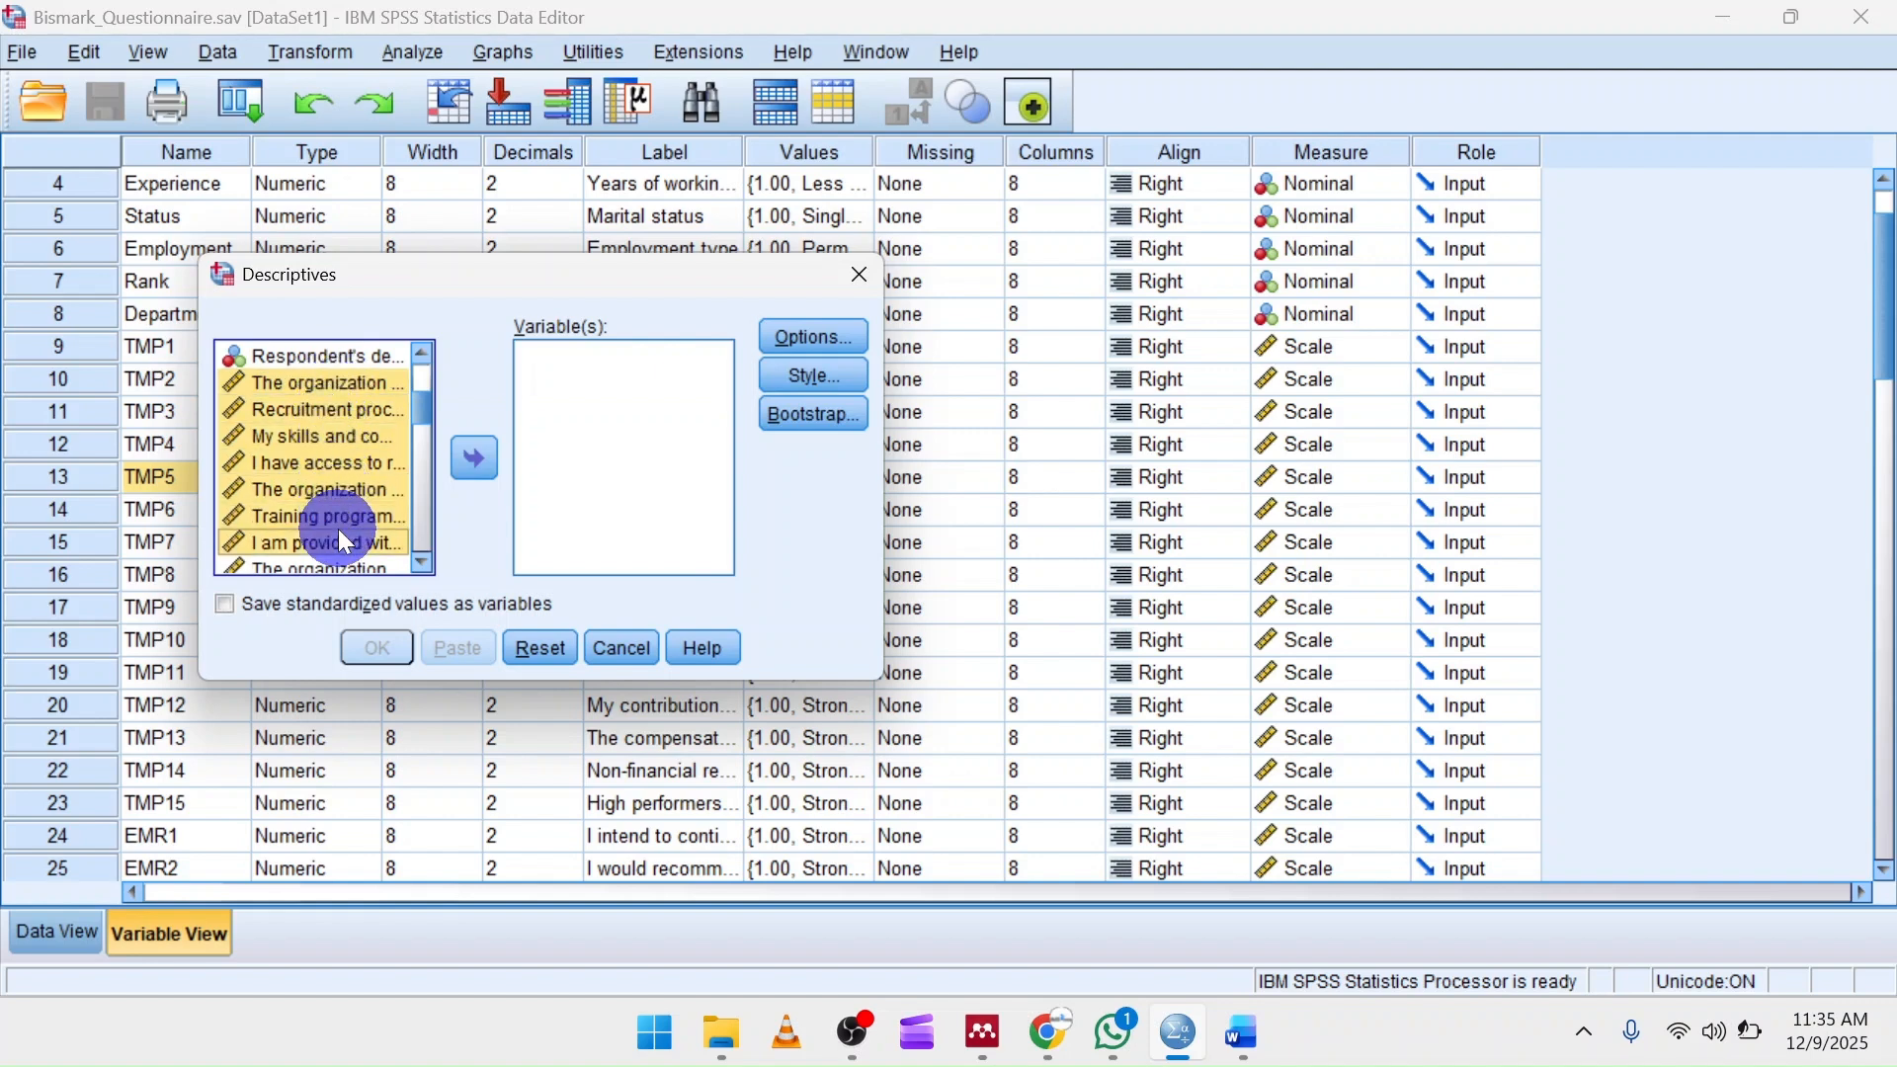
pyautogui.keyDown('shift'); pyautogui.click(345, 560); pyautogui.keyUp('shift')
pyautogui.click(421, 559)
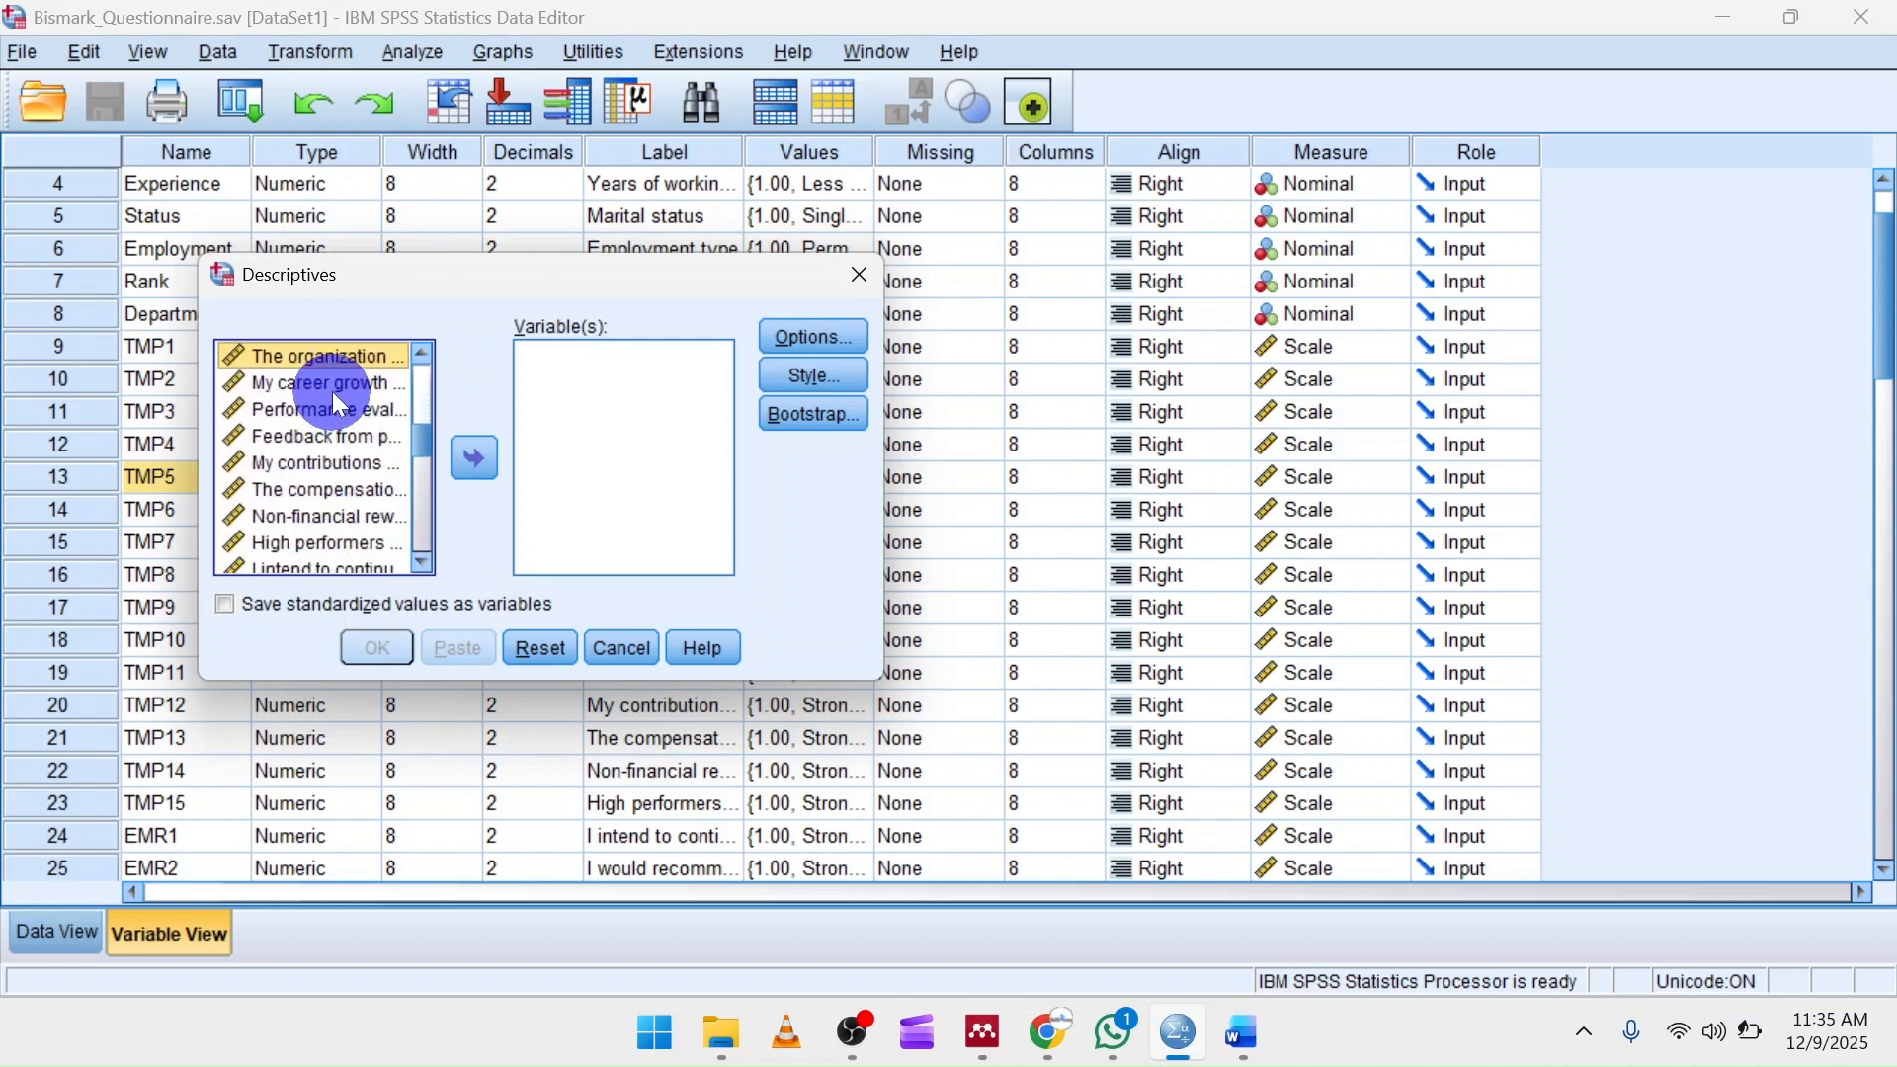
pyautogui.keyDown('shift'); pyautogui.click(330, 386); pyautogui.keyUp('shift')
pyautogui.keyDown('shift'); pyautogui.click(324, 411); pyautogui.keyUp('shift')
pyautogui.keyDown('shift'); pyautogui.click(328, 436); pyautogui.keyUp('shift')
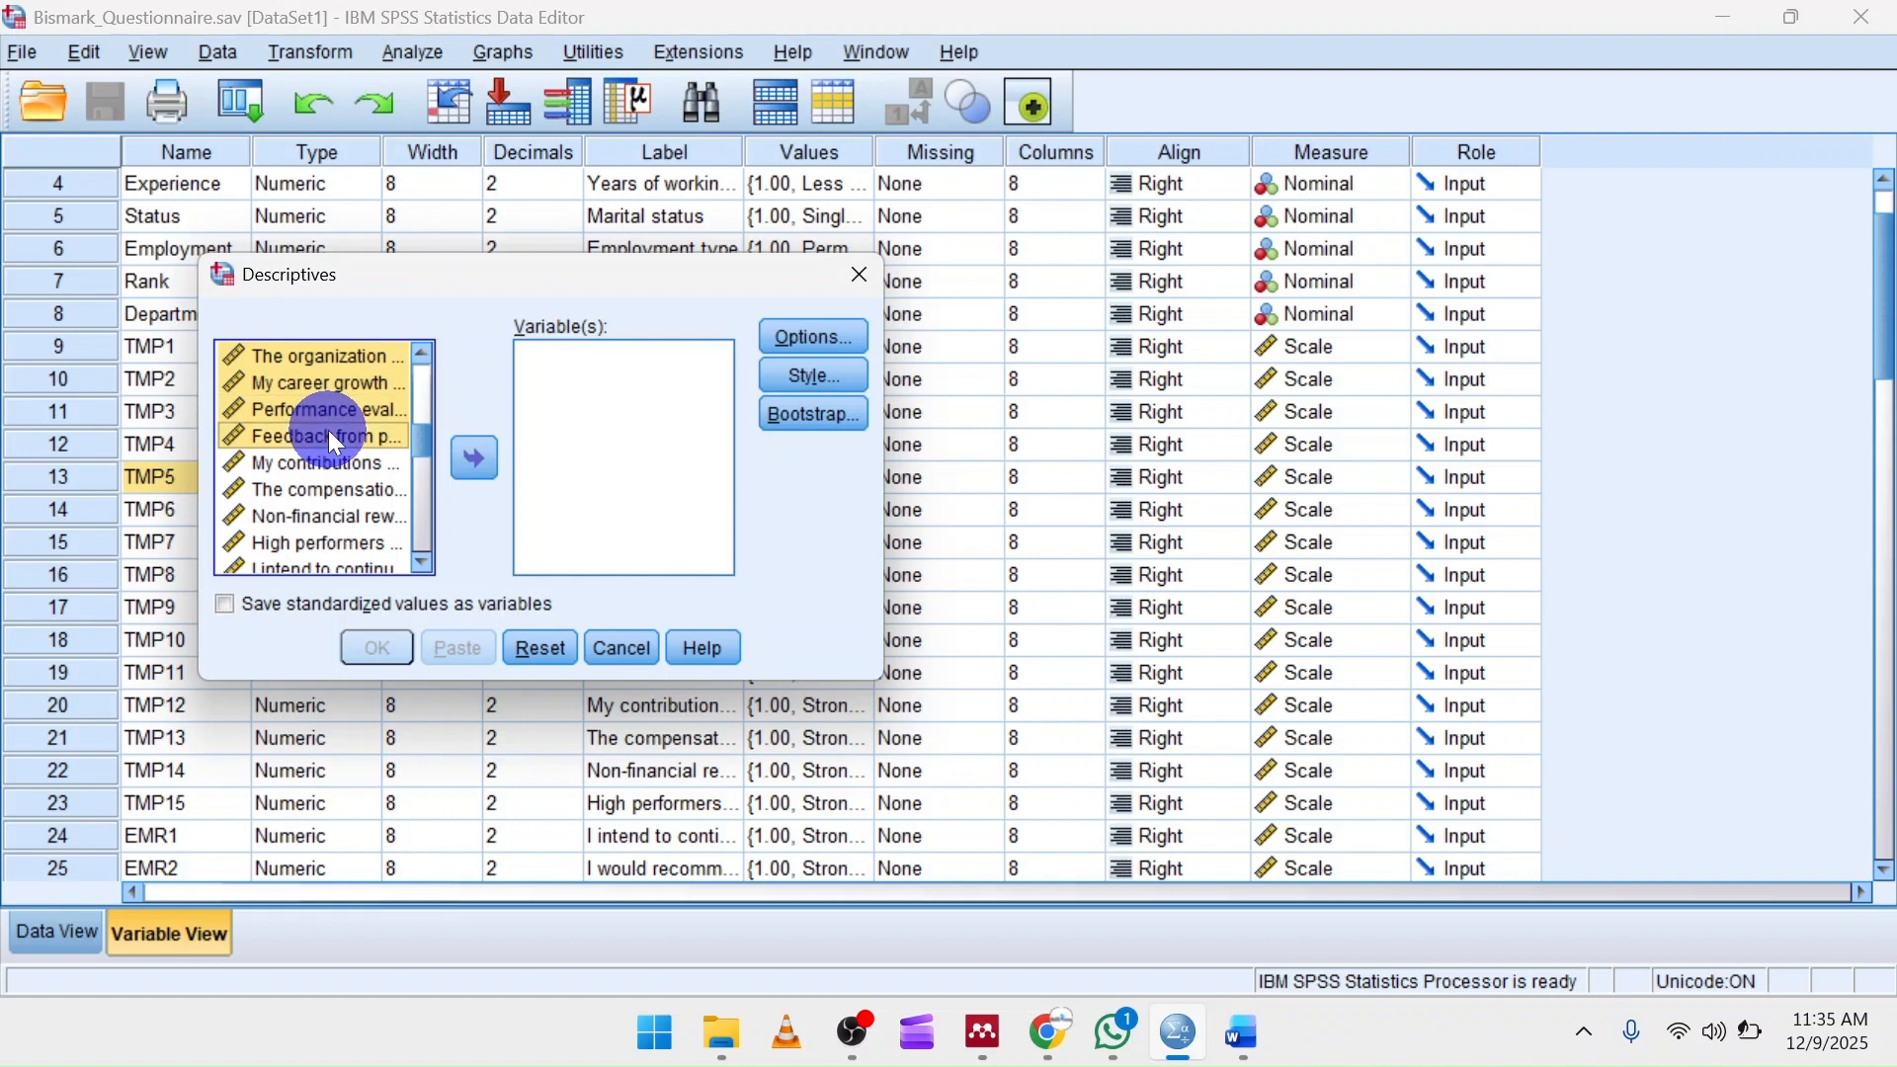
pyautogui.keyDown('shift'); pyautogui.click(328, 463); pyautogui.keyUp('shift')
pyautogui.keyDown('shift'); pyautogui.click(324, 488); pyautogui.keyUp('shift')
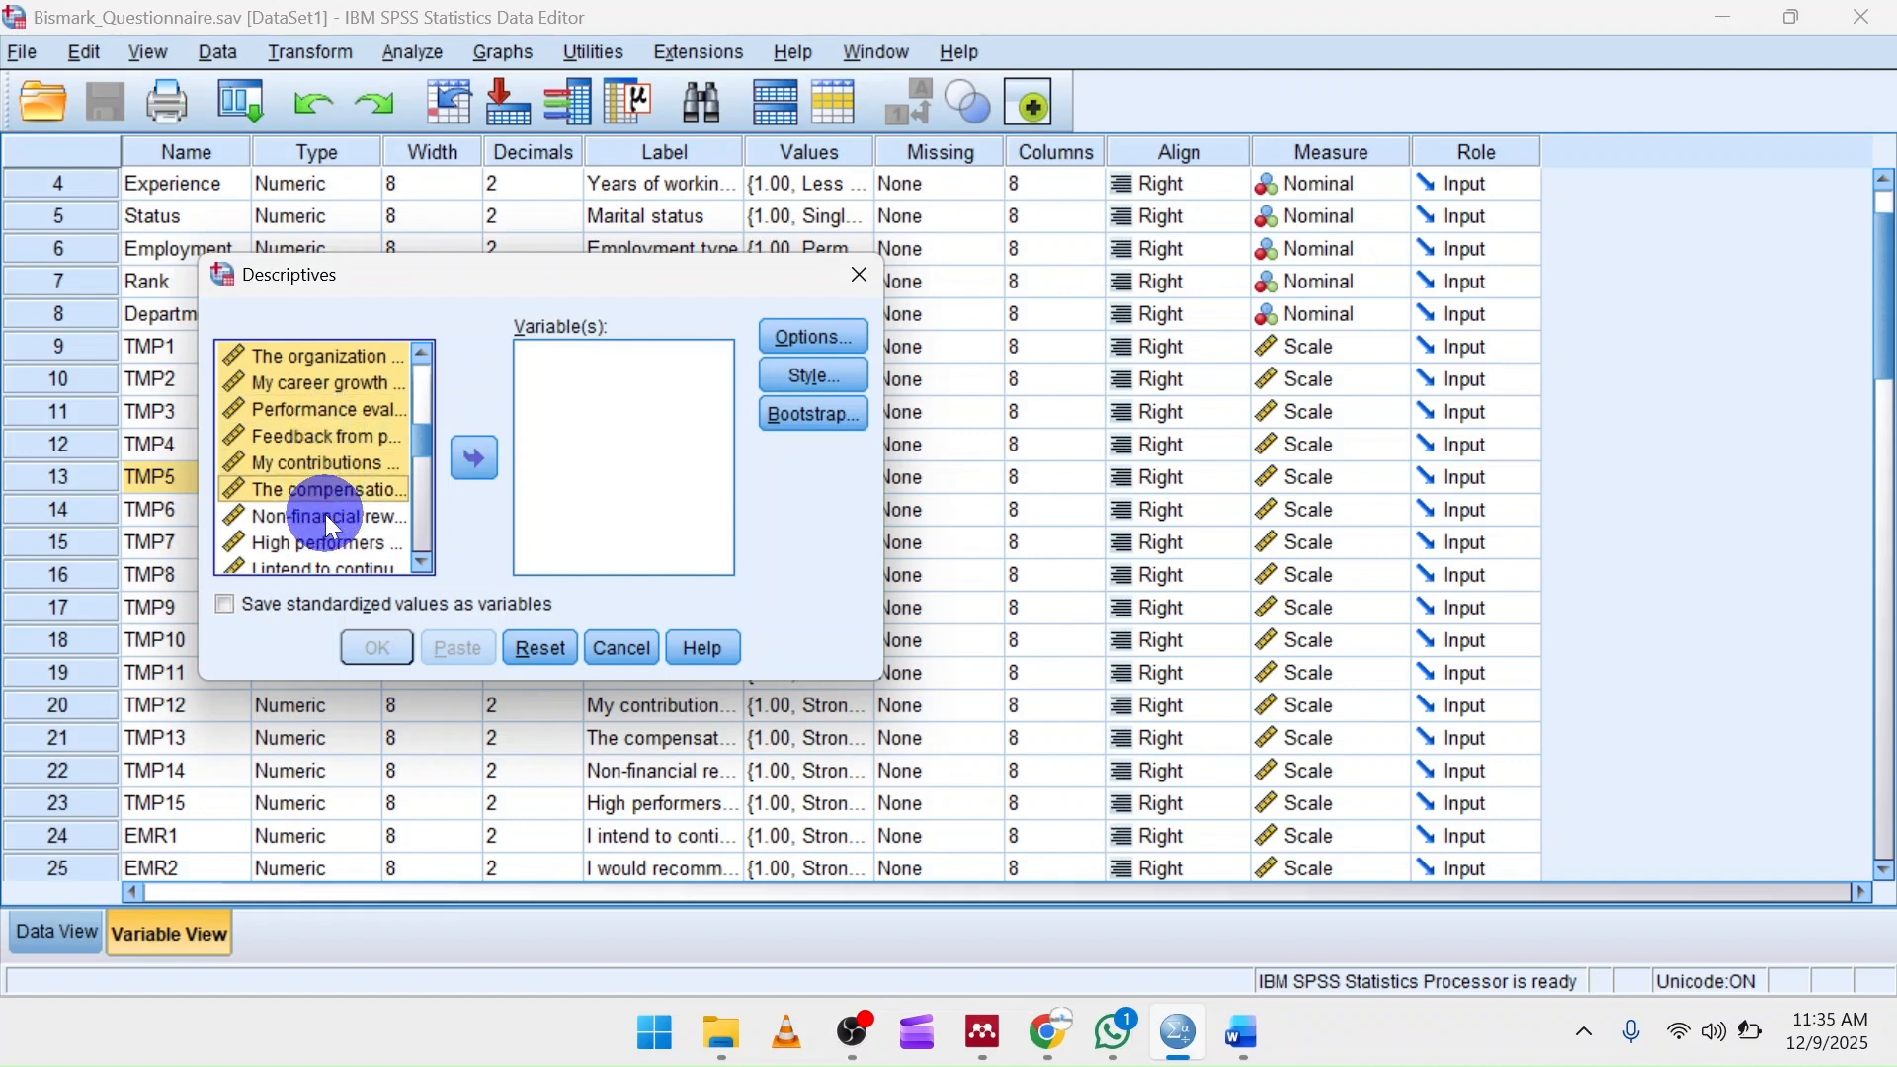
pyautogui.keyDown('shift'); pyautogui.click(324, 514); pyautogui.keyUp('shift')
pyautogui.keyDown('shift'); pyautogui.click(324, 542); pyautogui.keyUp('shift')
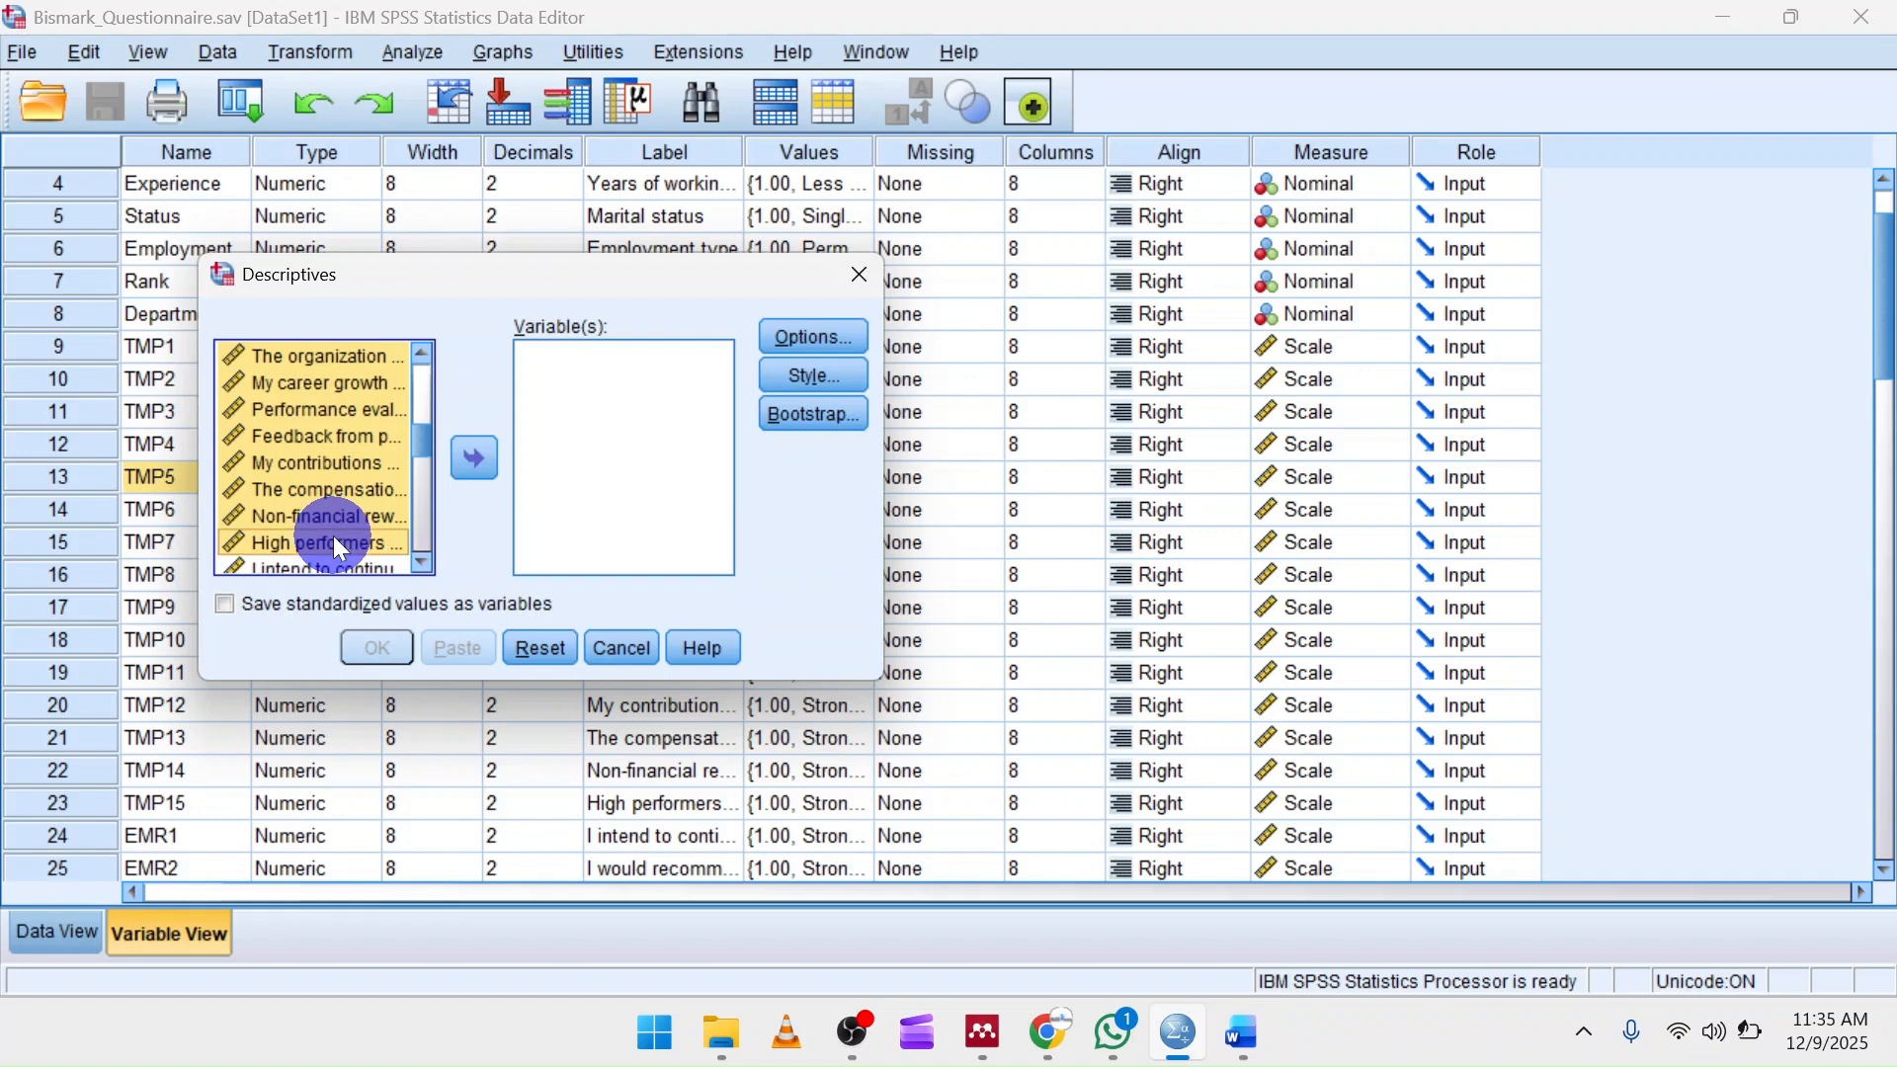
pyautogui.click(475, 458)
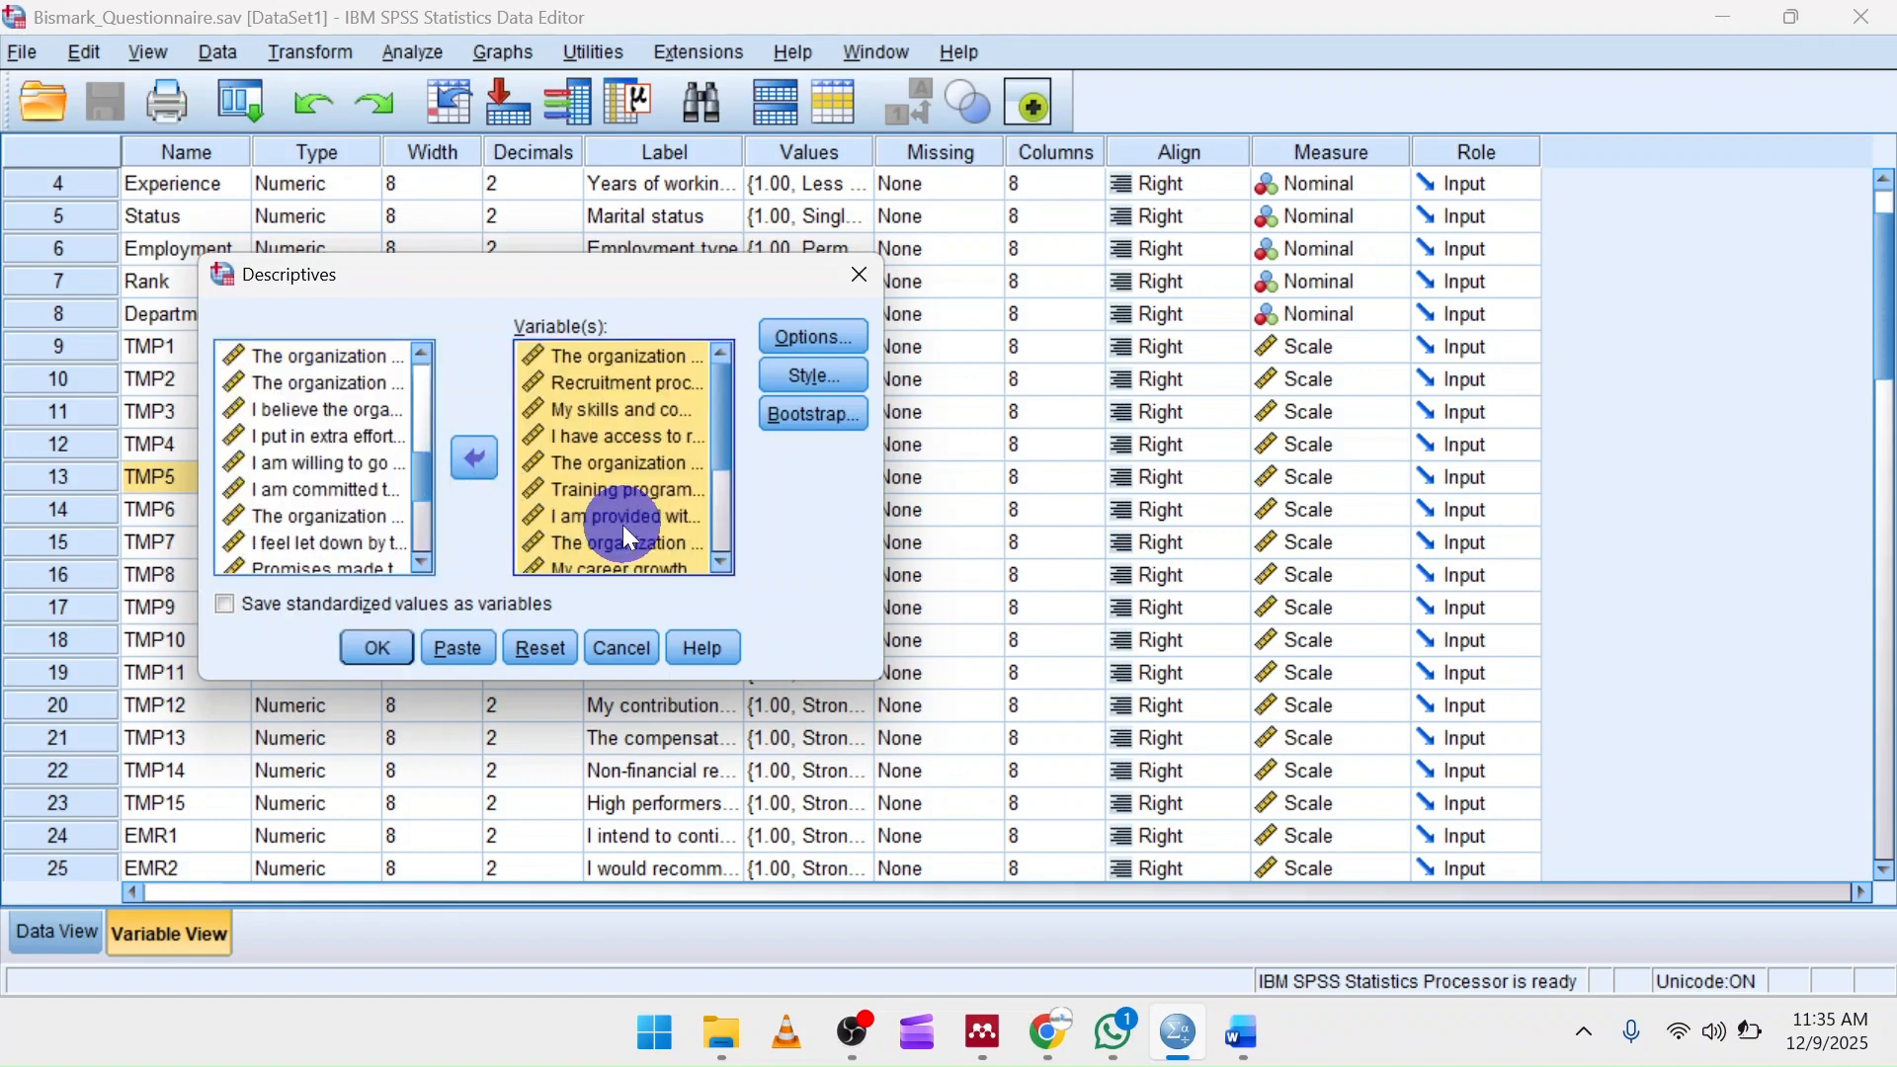
# Step: Compare the last item in the analysis variables with the final Rewards & Retention Practices statement, TMP15, in Word
pyautogui.scroll(-2, 617, 514)
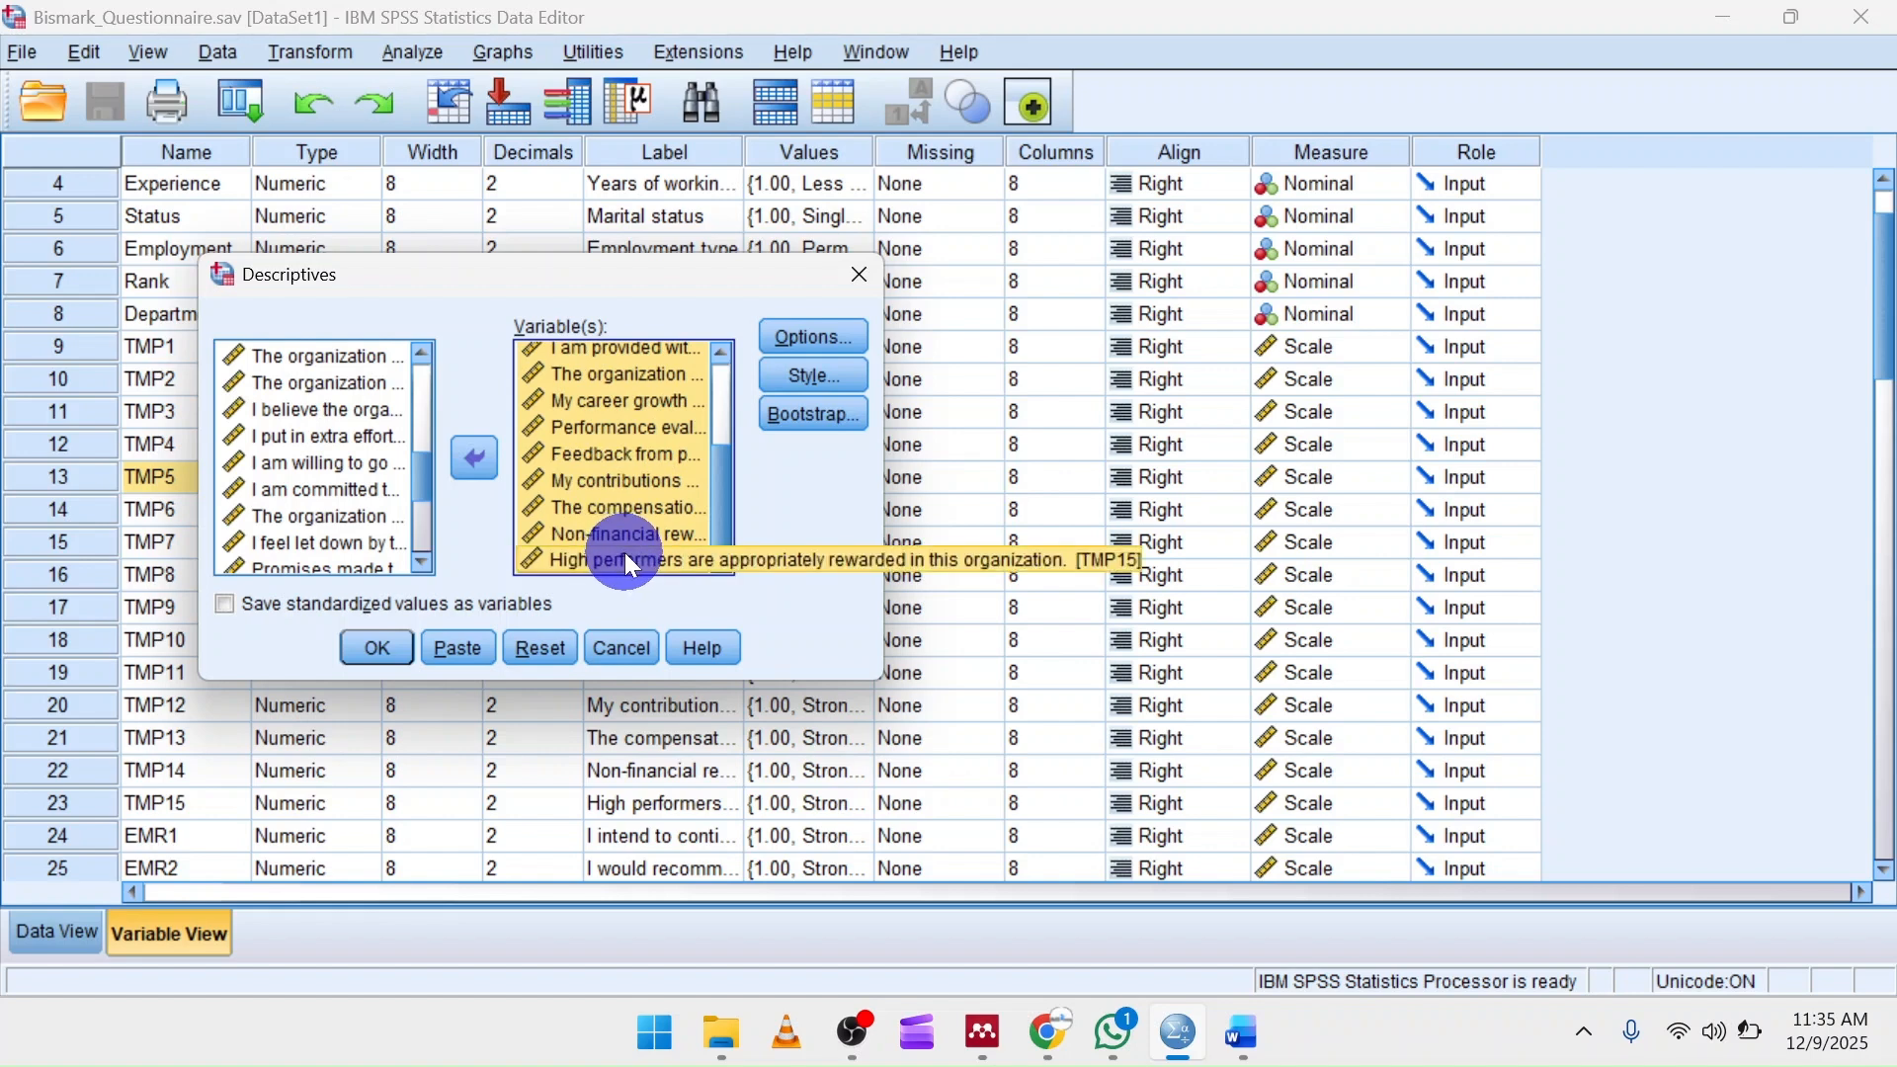
pyautogui.click(1243, 1034)
pyautogui.scroll(-1, 826, 585)
pyautogui.scroll(-10, 805, 553)
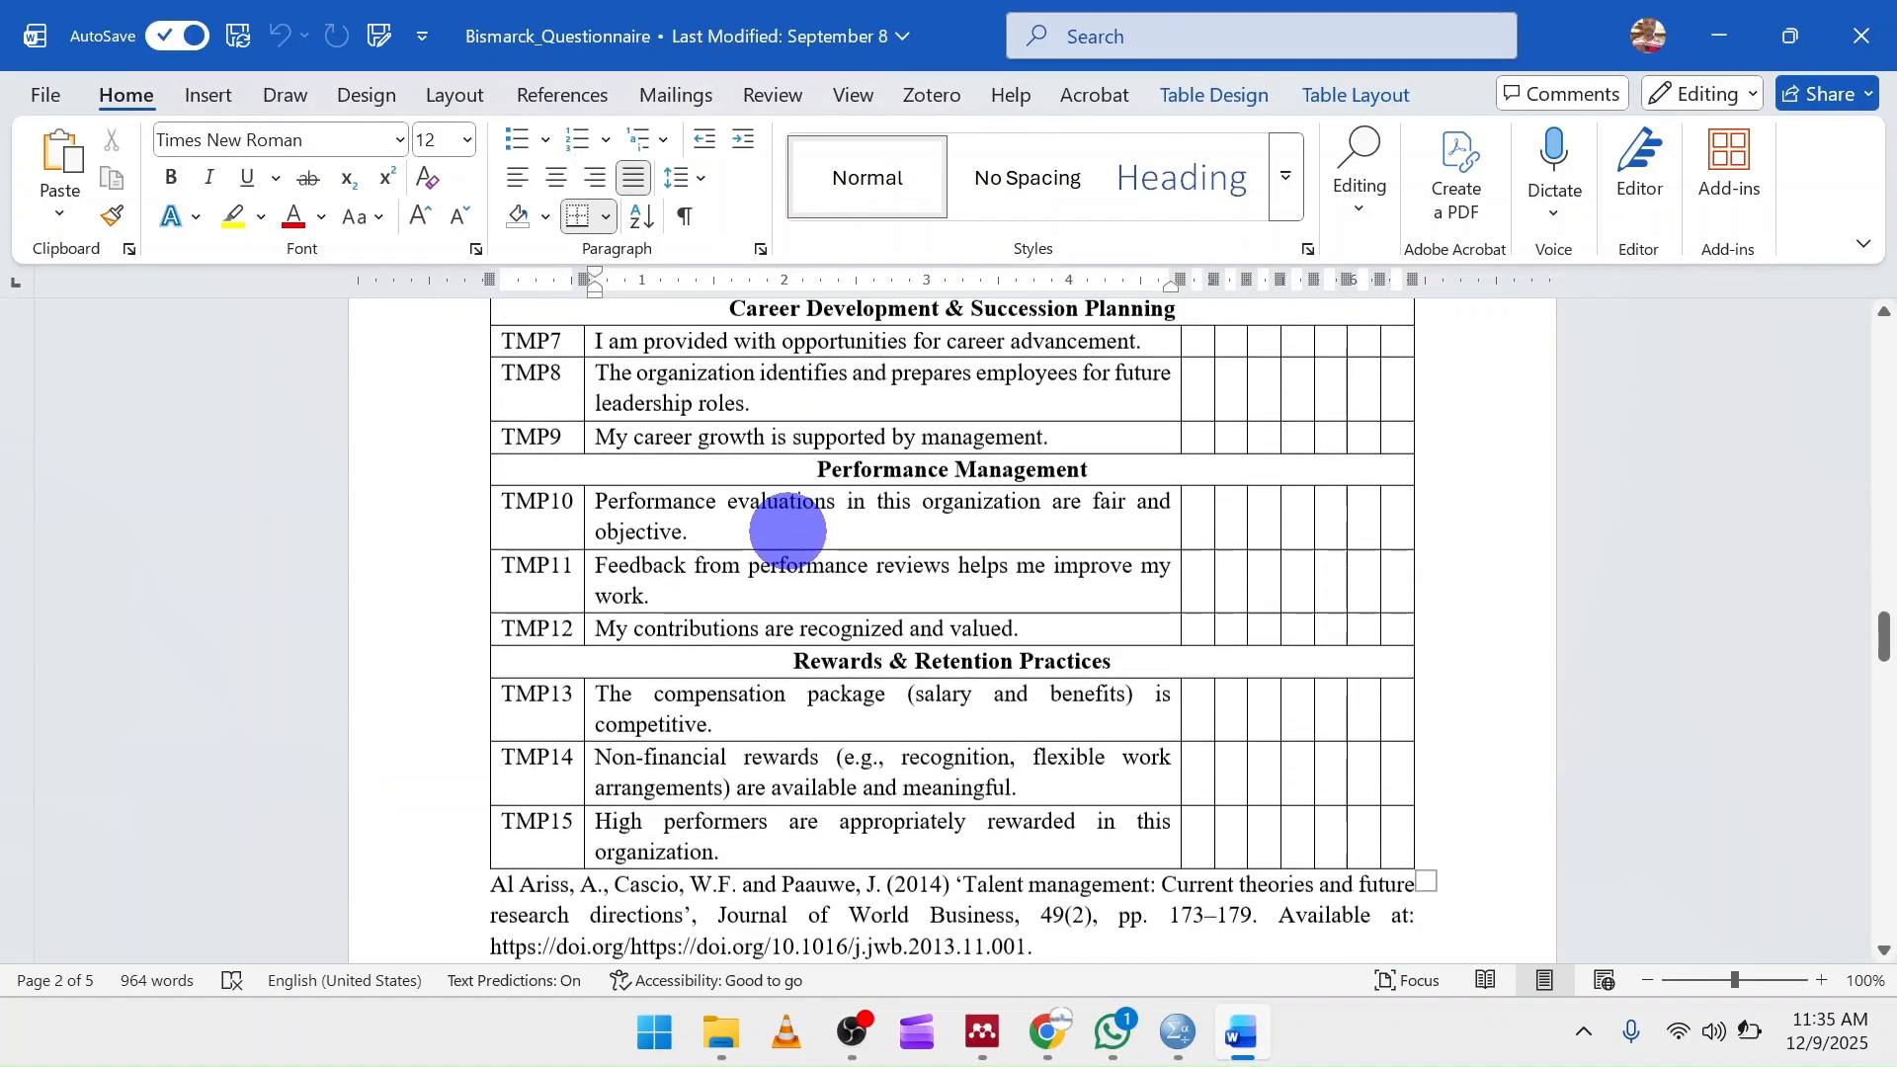
pyautogui.moveTo(596, 445); pyautogui.dragTo(770, 460)
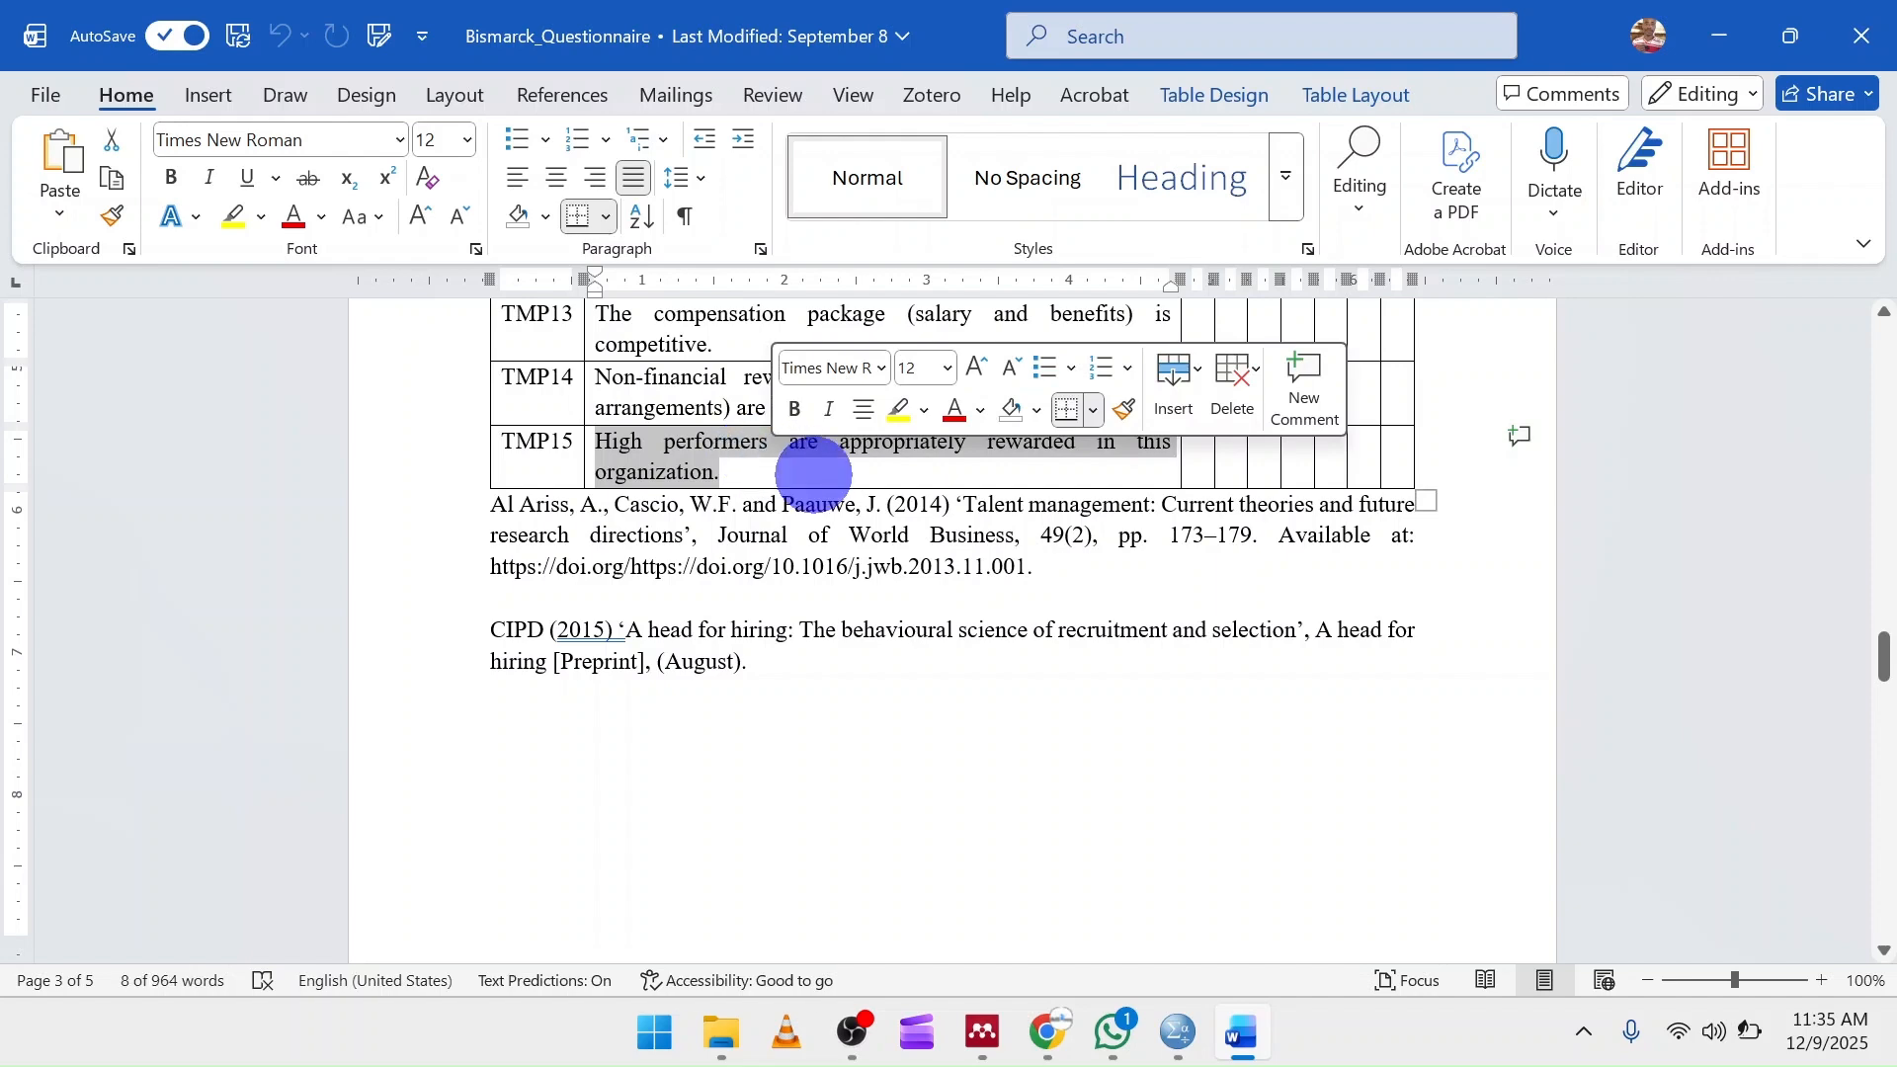
# Step: Switch to SPSS, accept Mean, Std. deviation, Minimum and Maximum as the Descriptives options, and run the analysis on the talent management items
pyautogui.click(1179, 1034)
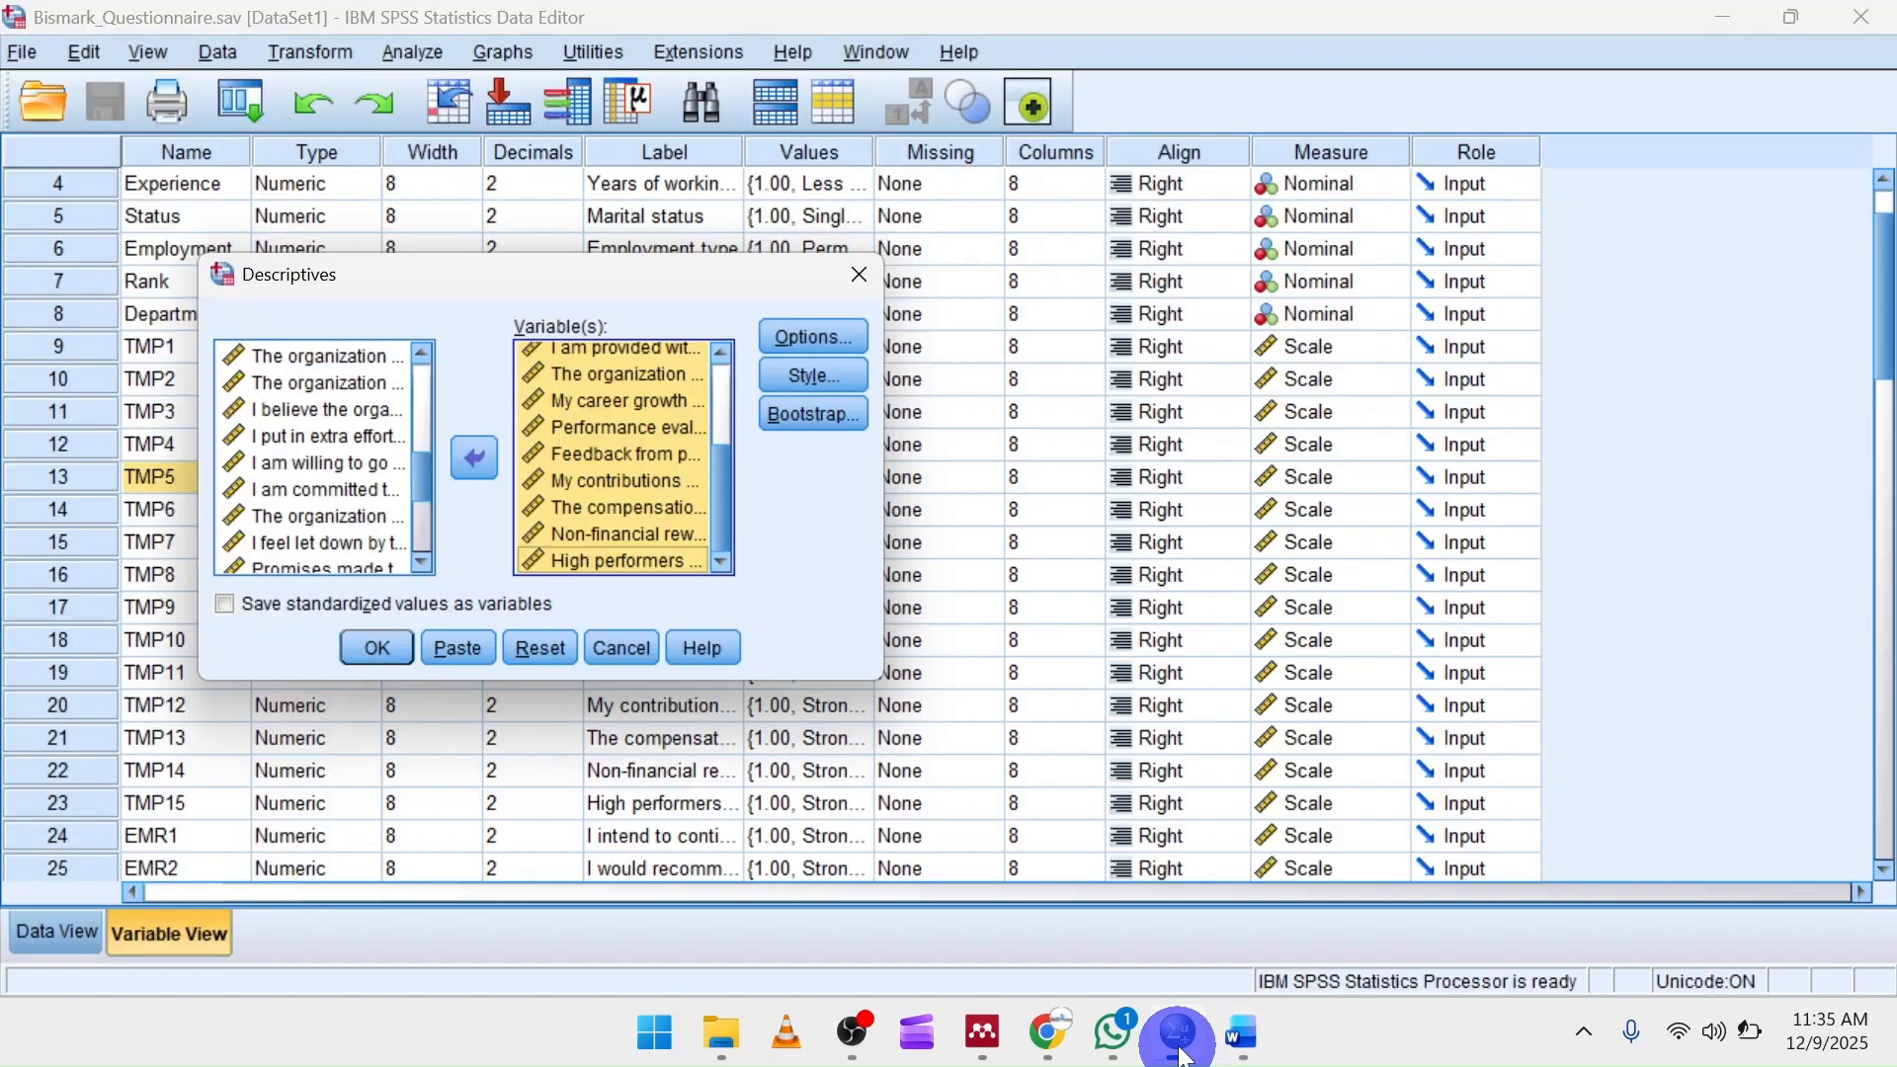
pyautogui.click(609, 385)
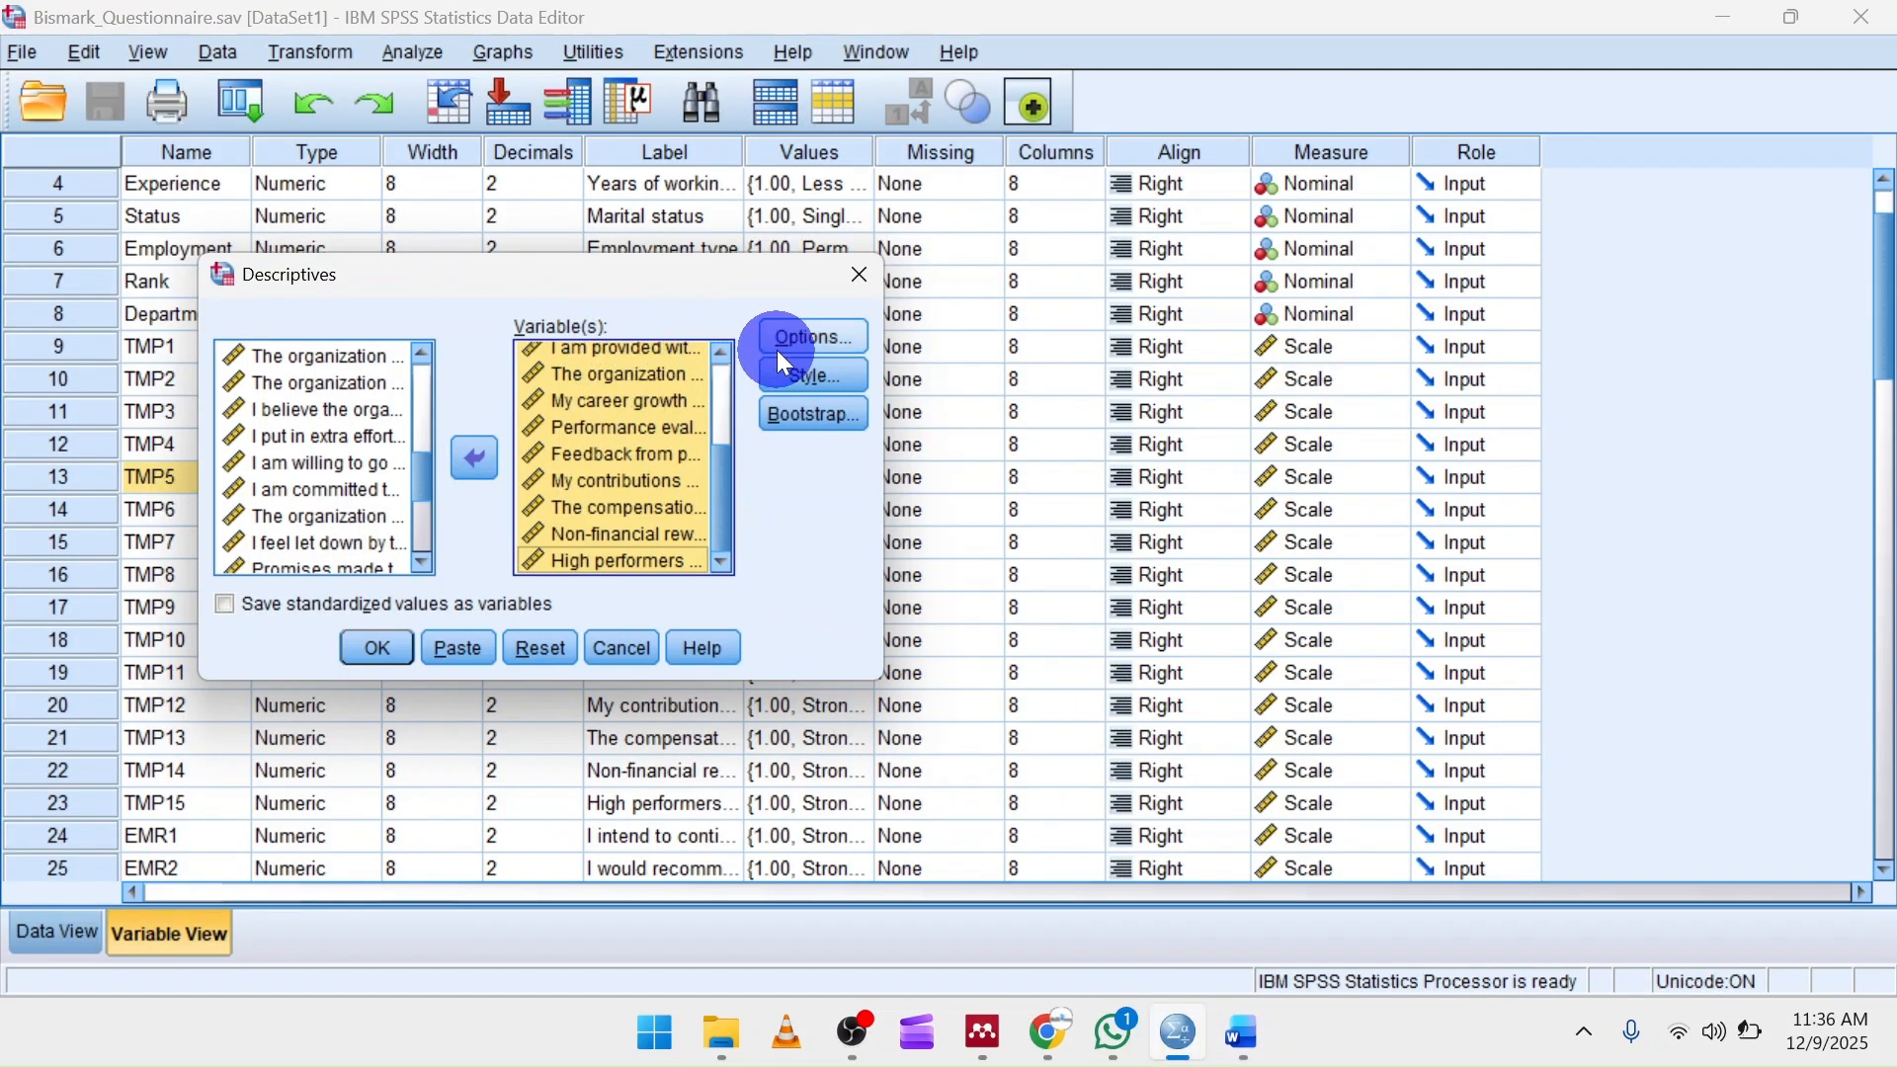
pyautogui.click(803, 340)
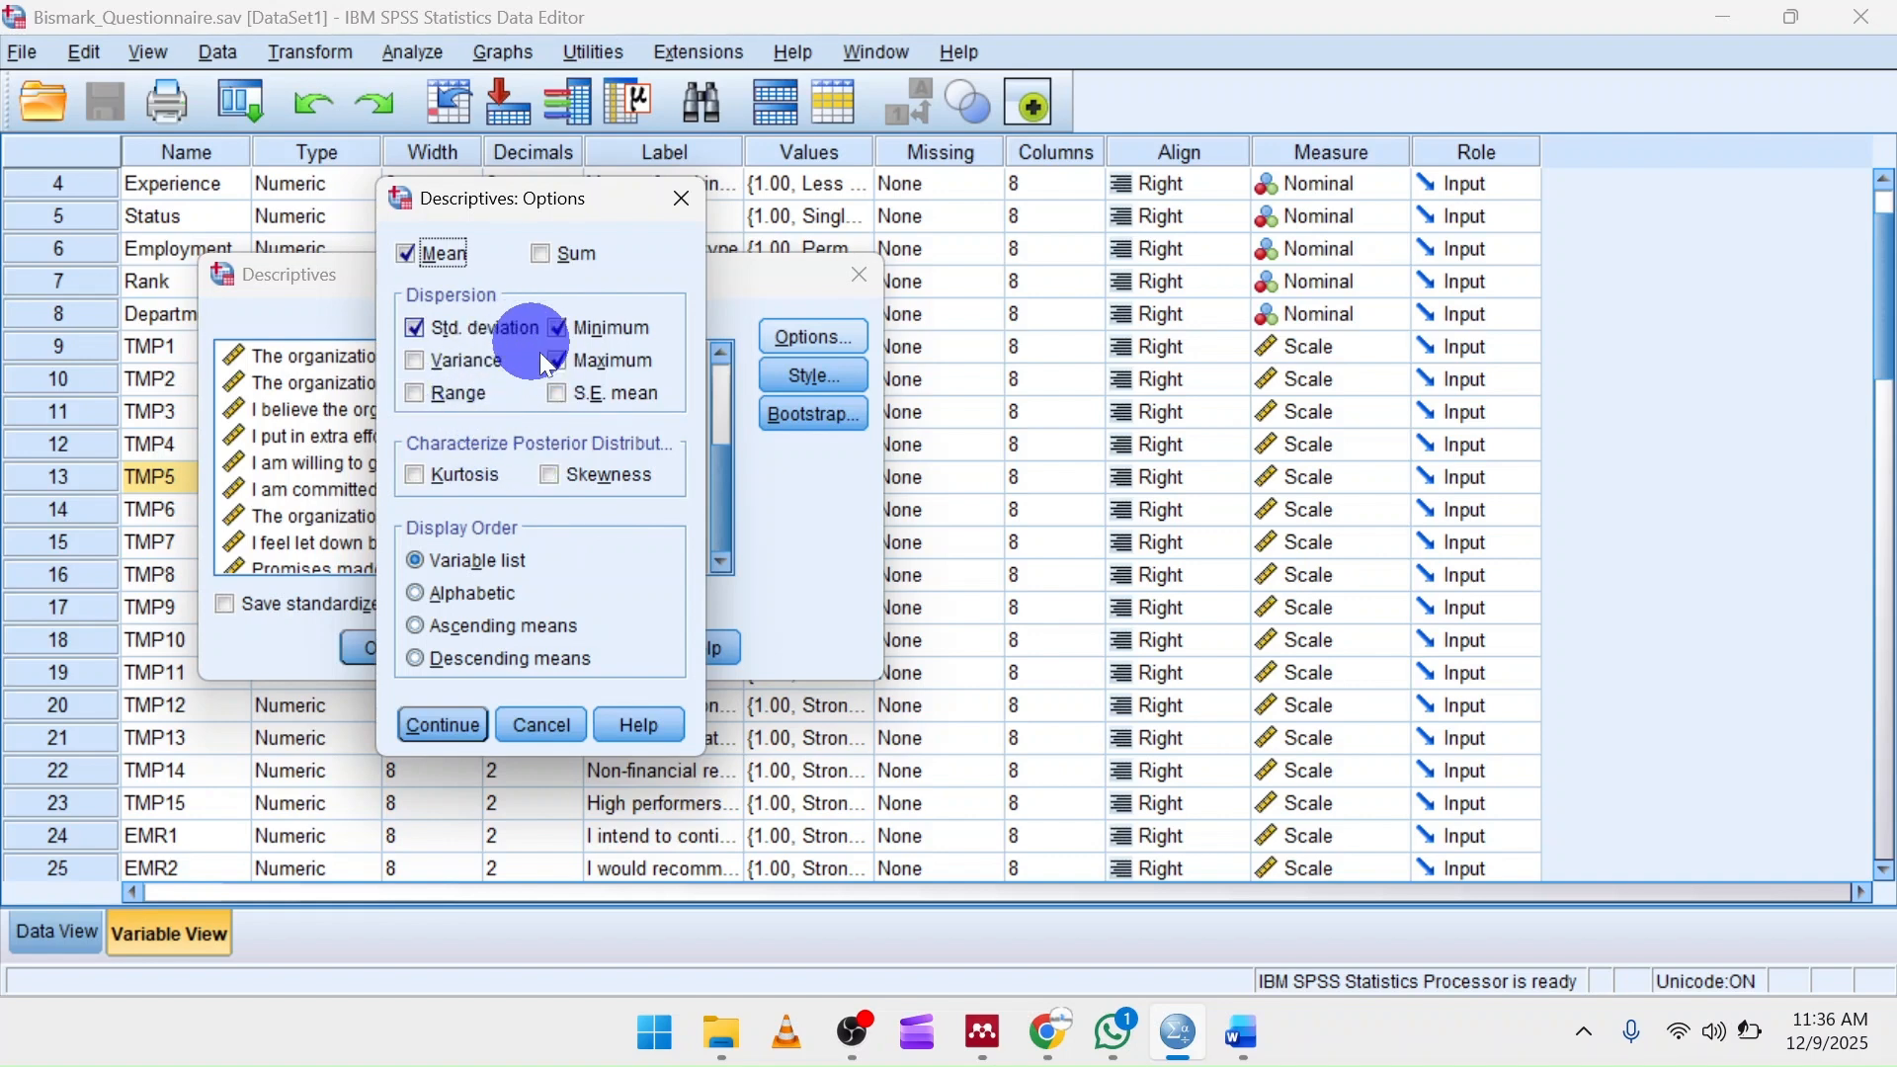
pyautogui.click(460, 722)
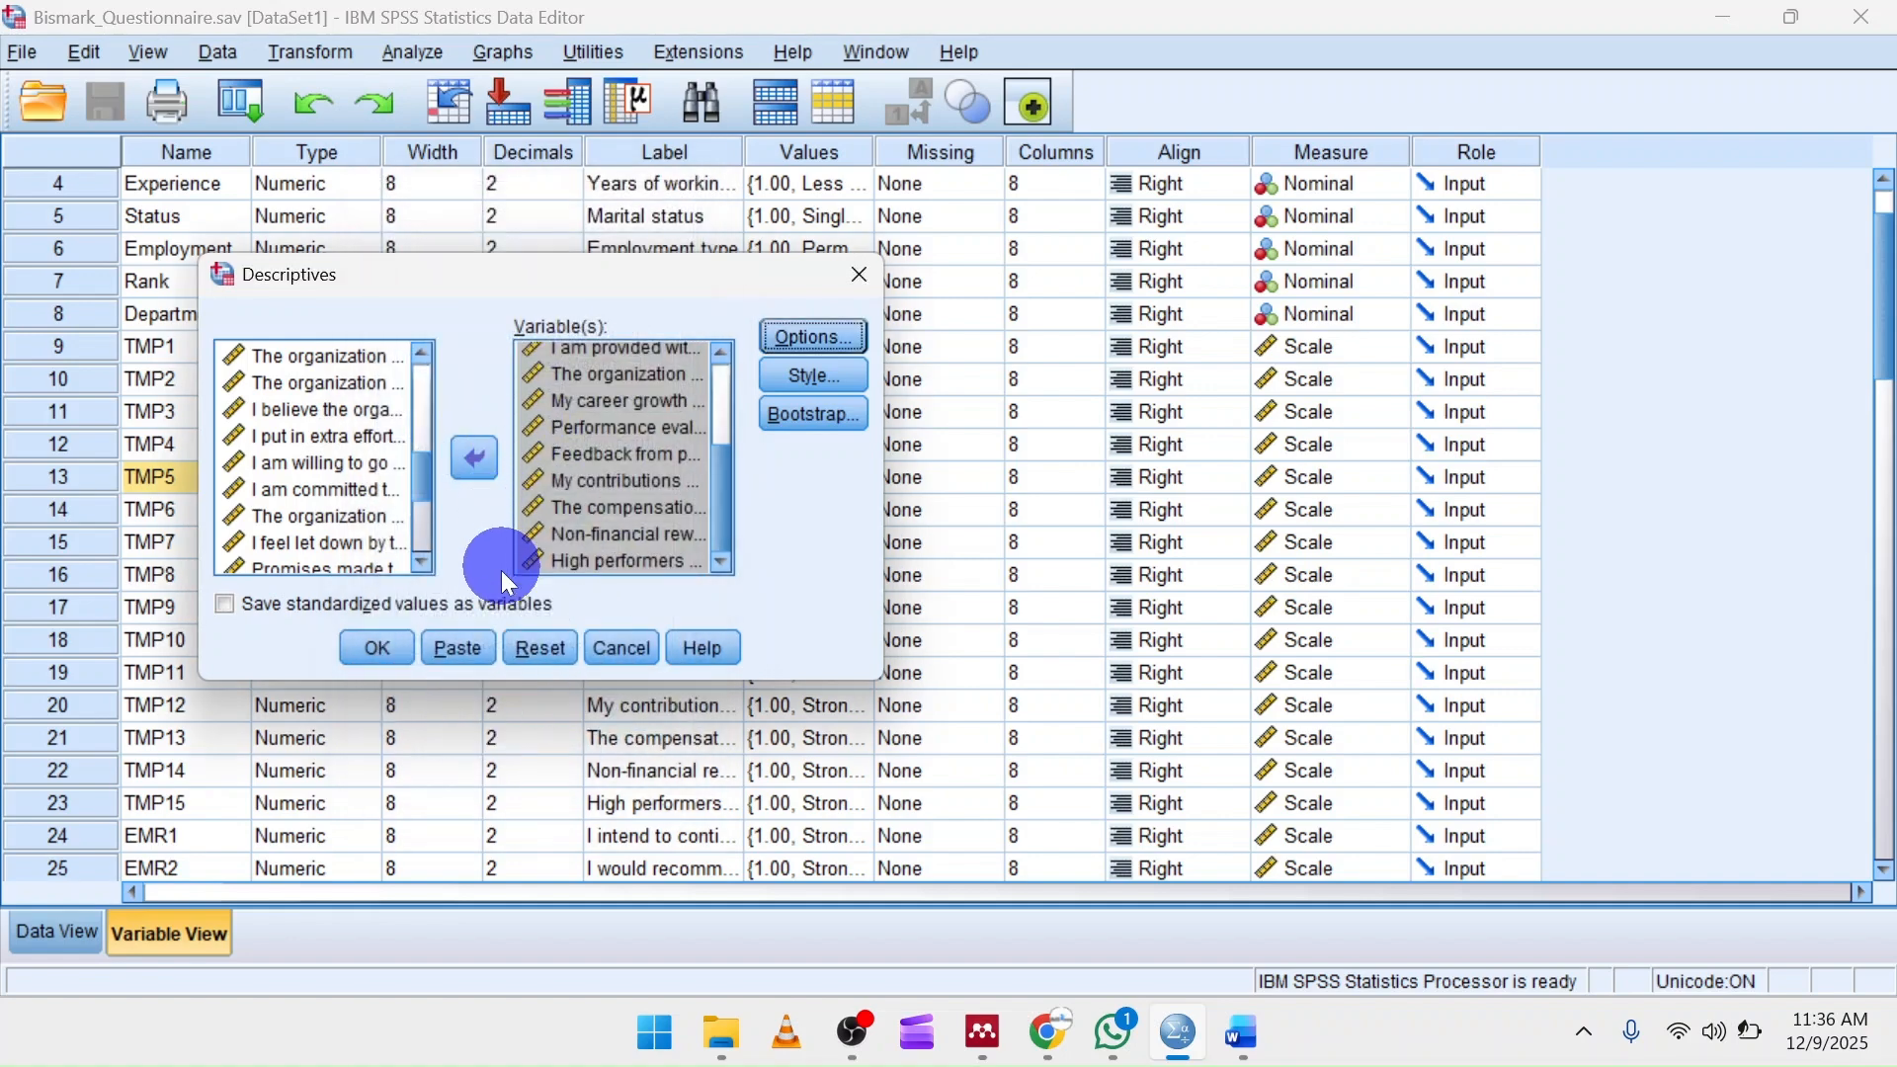
pyautogui.click(391, 644)
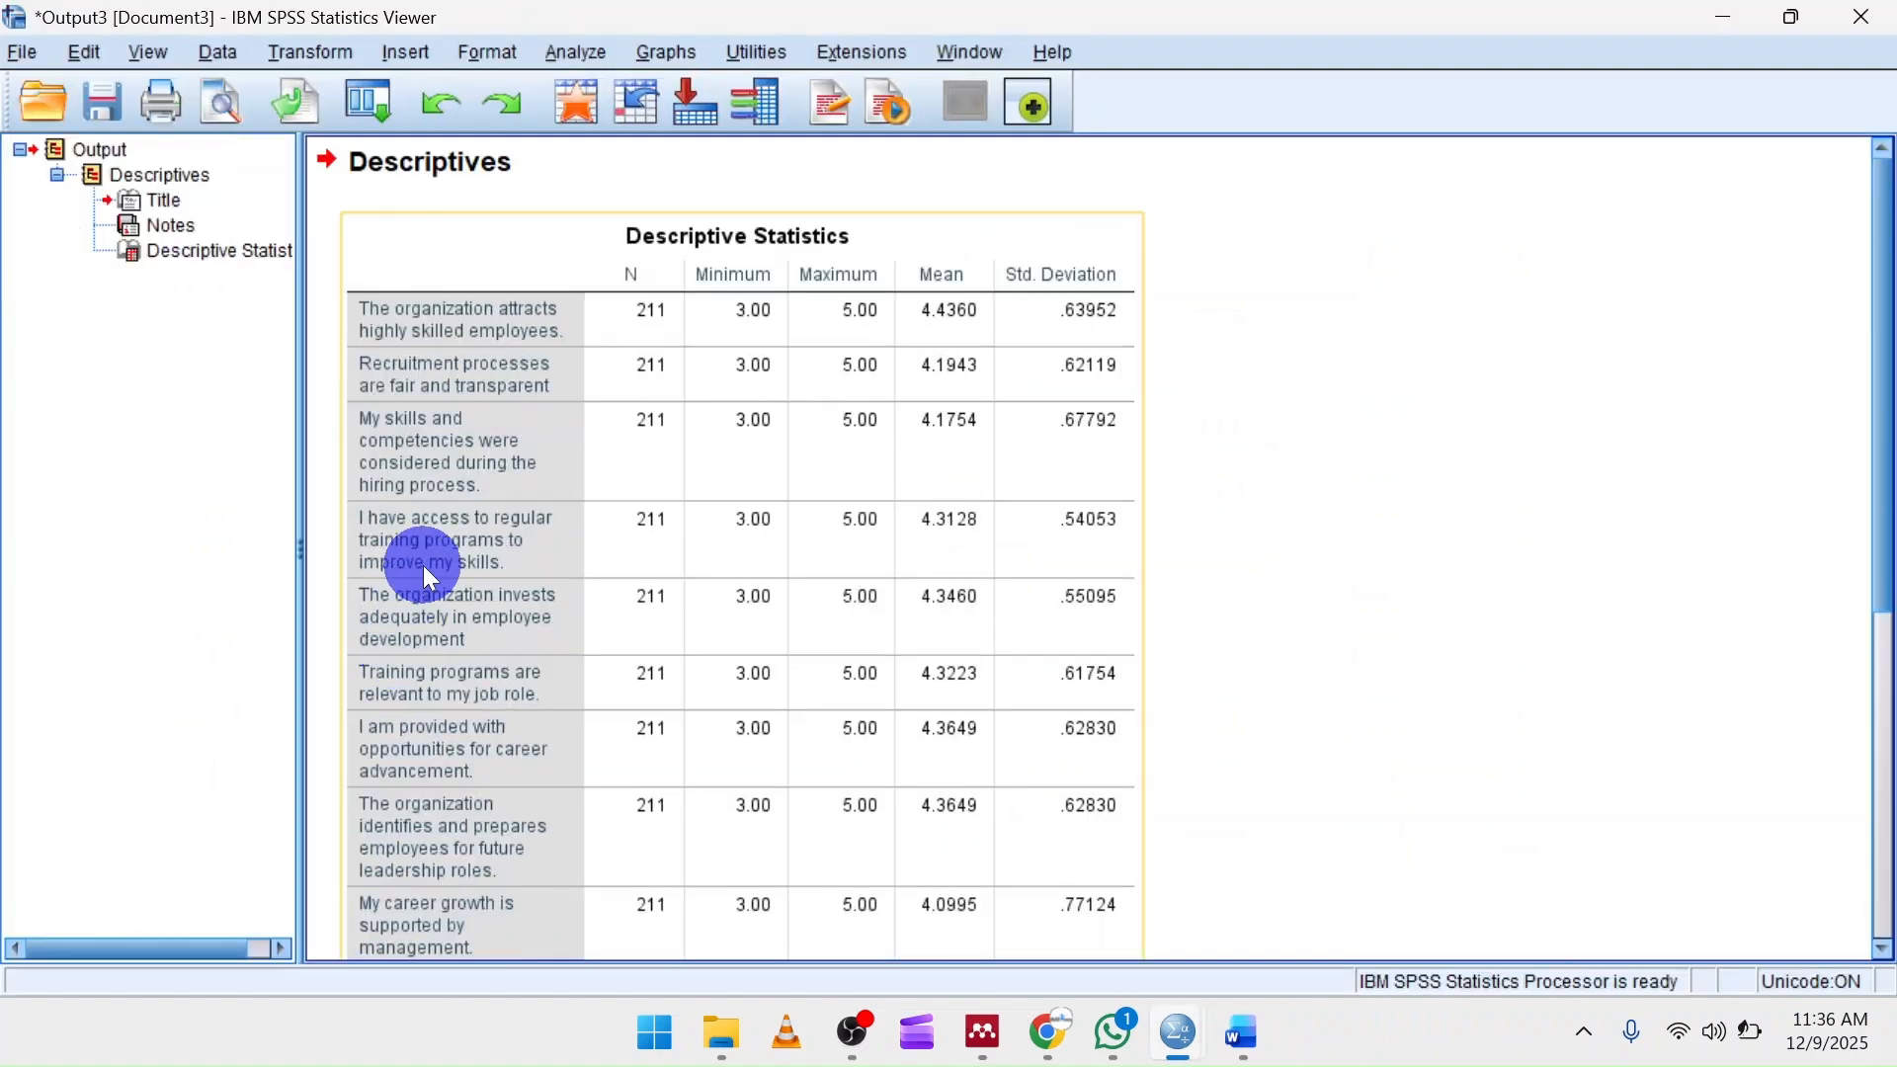
pyautogui.scroll(-5, 486, 558)
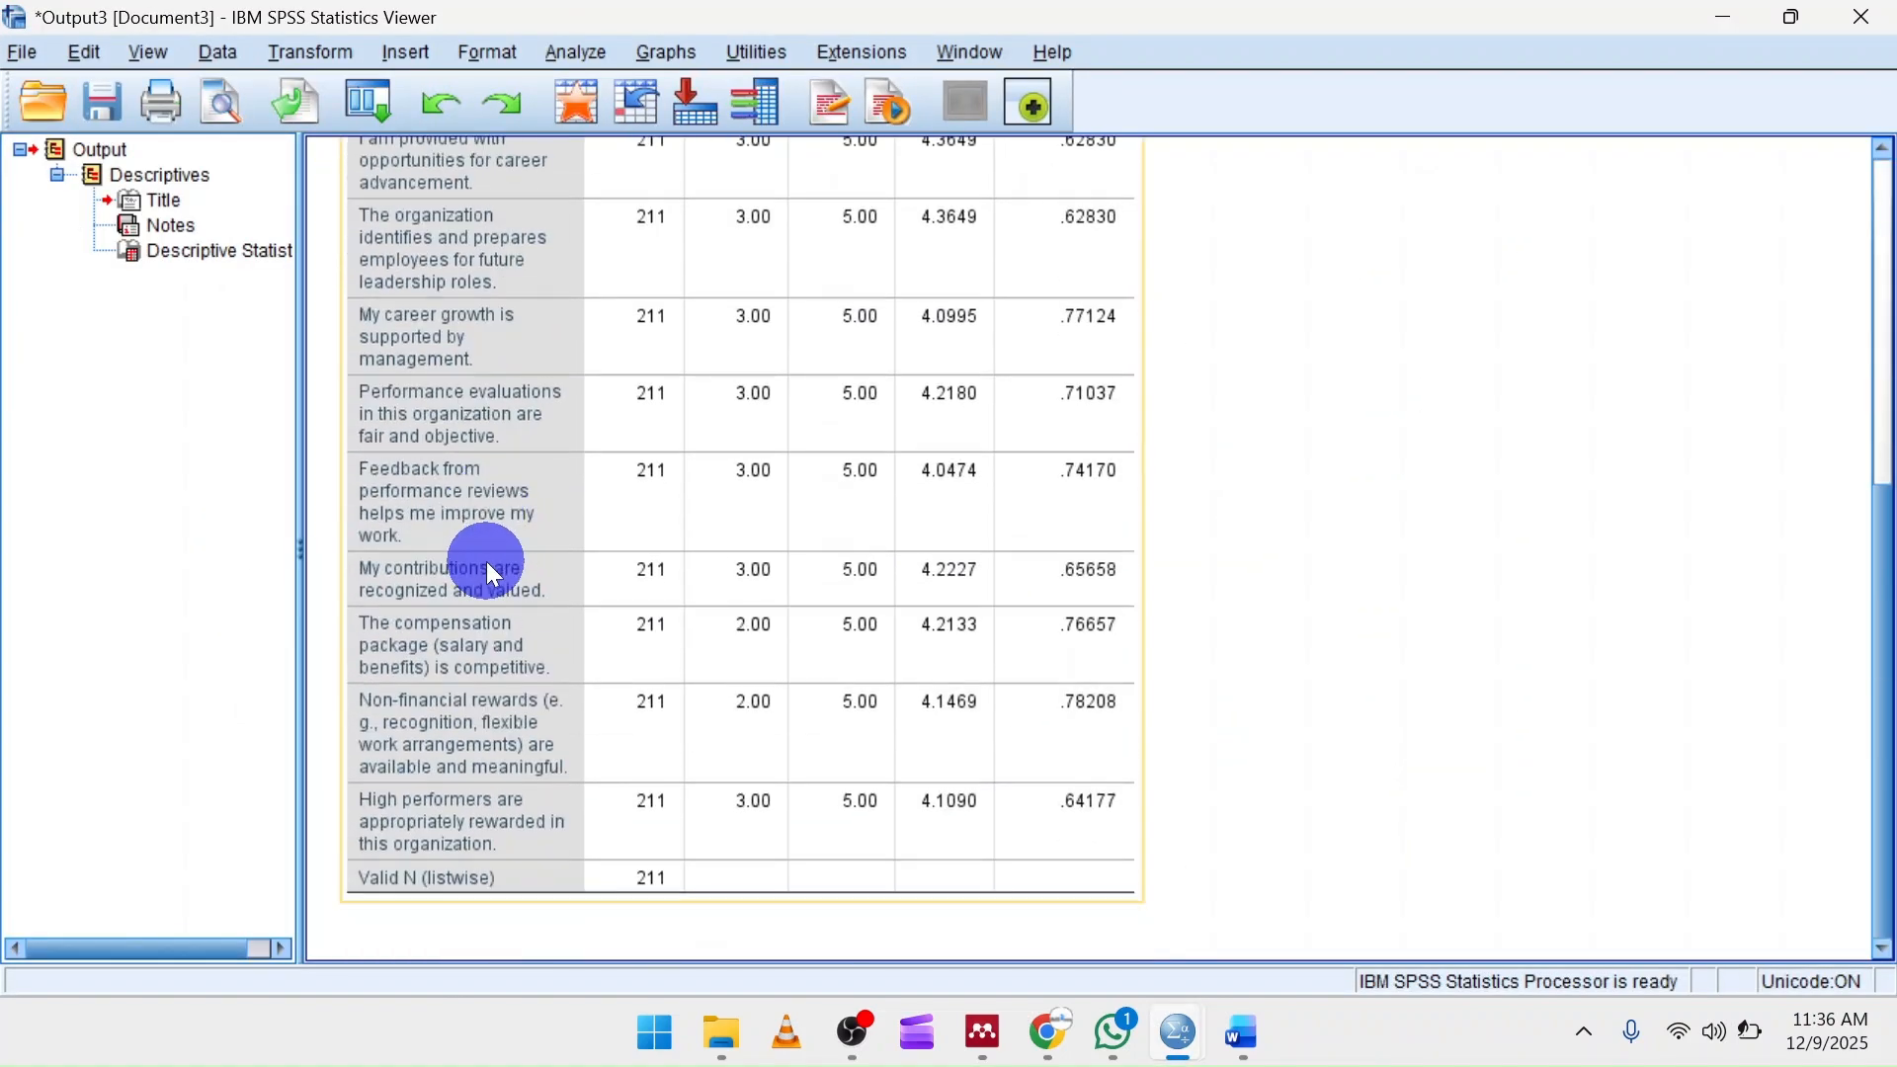